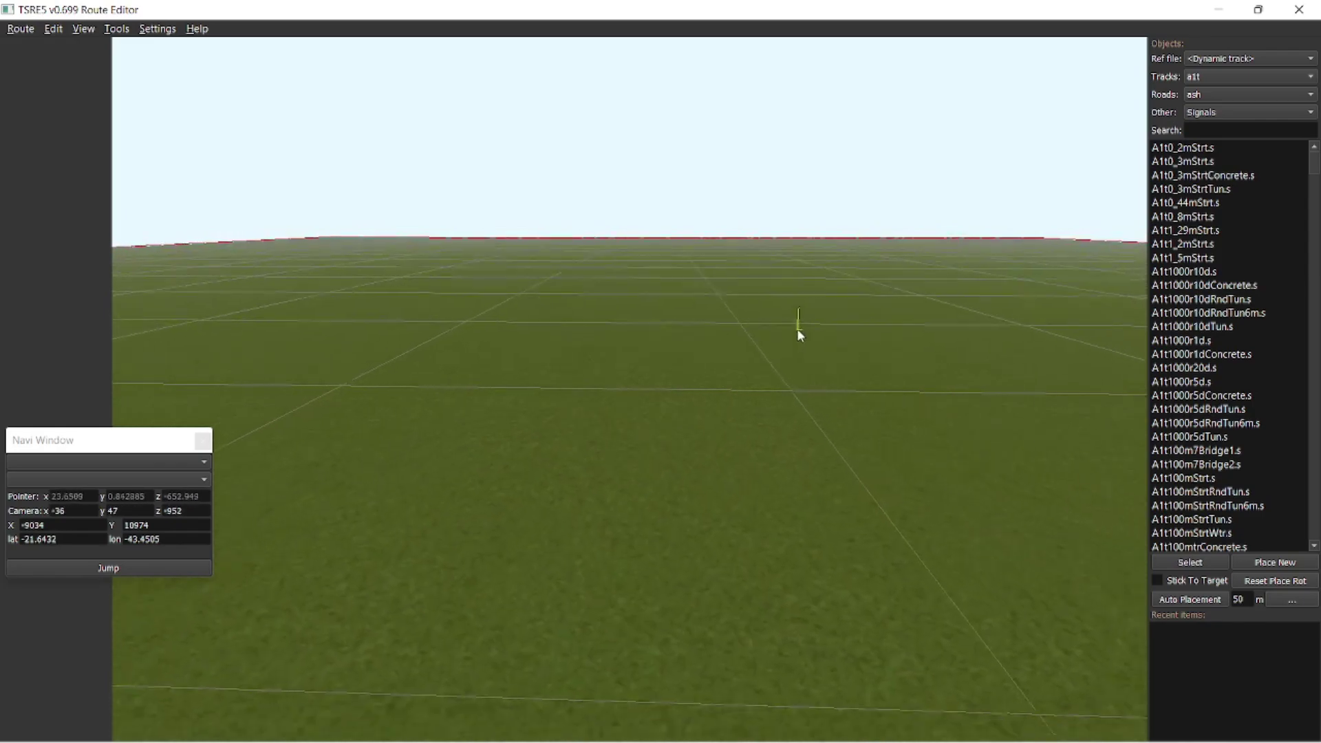
# Place an A1t100mStrt.s straight track section on the open terrain ahead of the camera.
pyautogui.moveTo(781, 363)
pyautogui.mouseDown(button='right')
pyautogui.moveTo(810, 378)
pyautogui.moveTo(784, 372)
pyautogui.mouseUp(button='right')
pyautogui.press('w')
pyautogui.press('w')
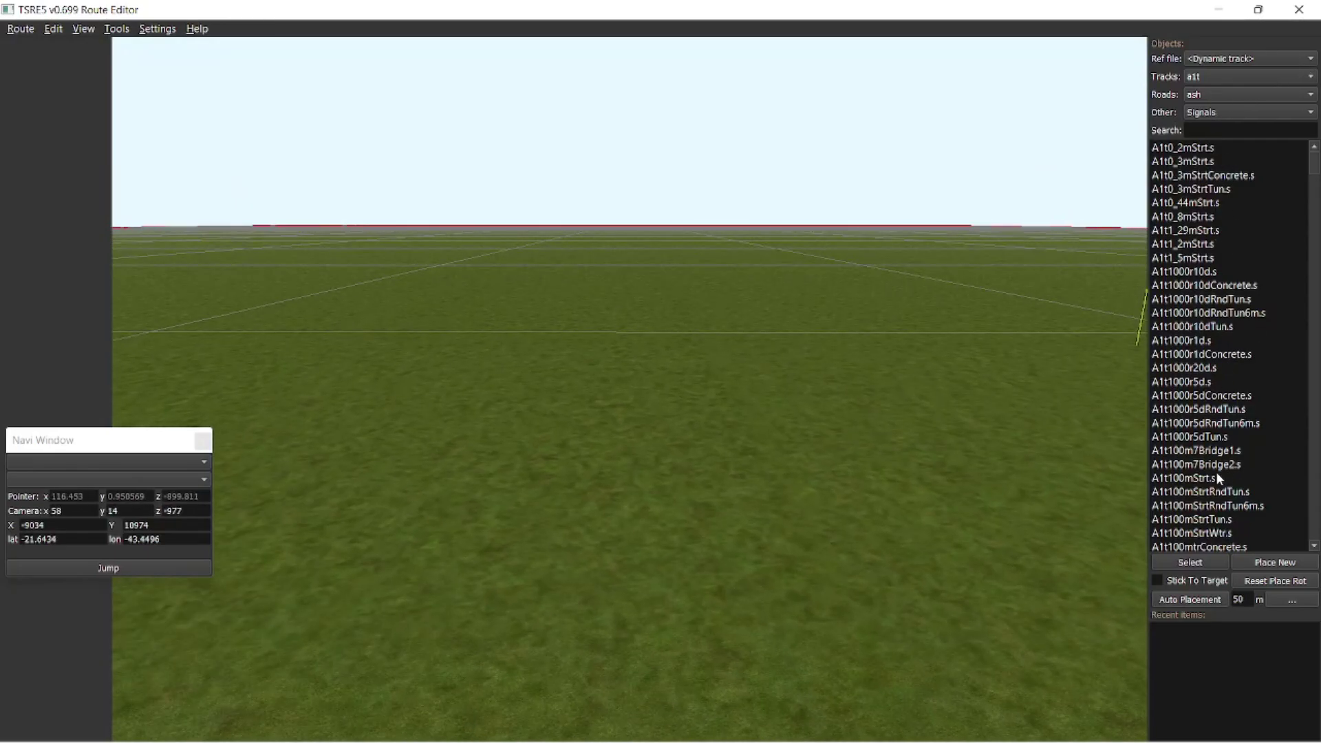
pyautogui.click(1222, 491)
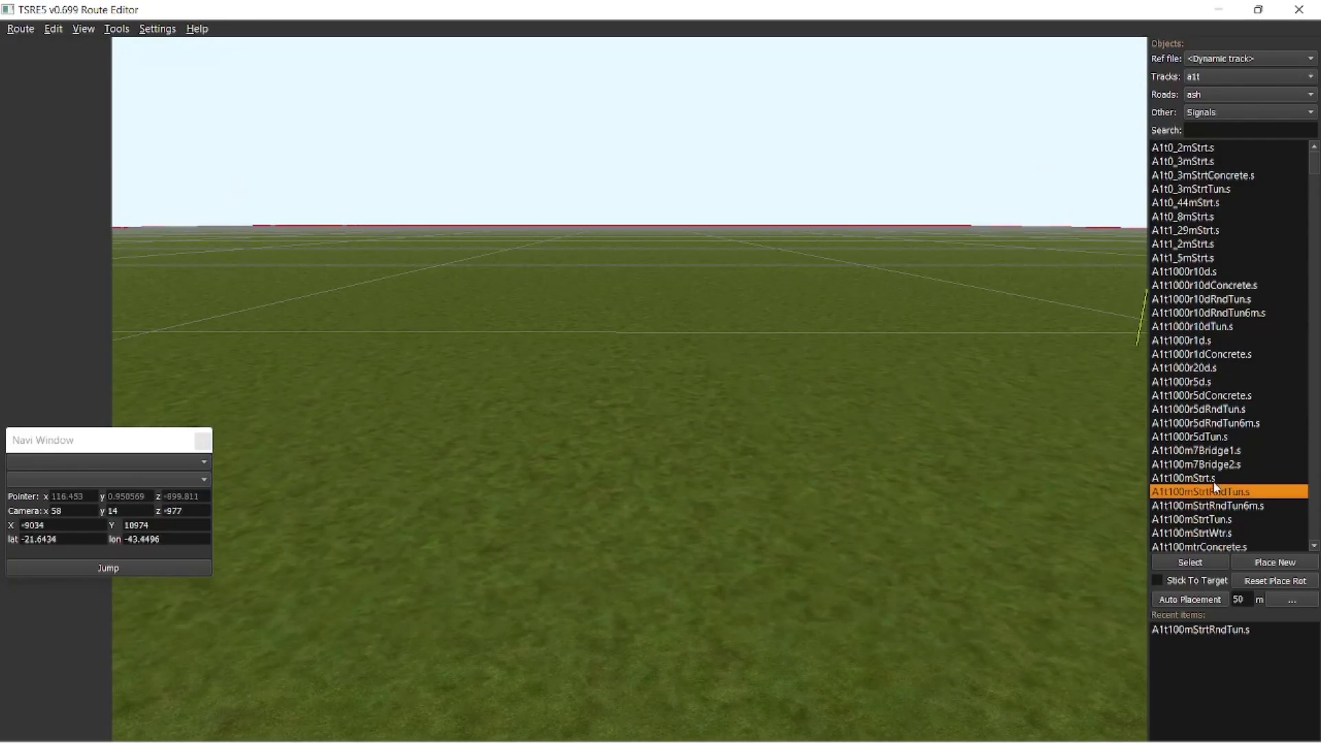
pyautogui.click(1213, 479)
pyautogui.click(1276, 562)
pyautogui.click(744, 545)
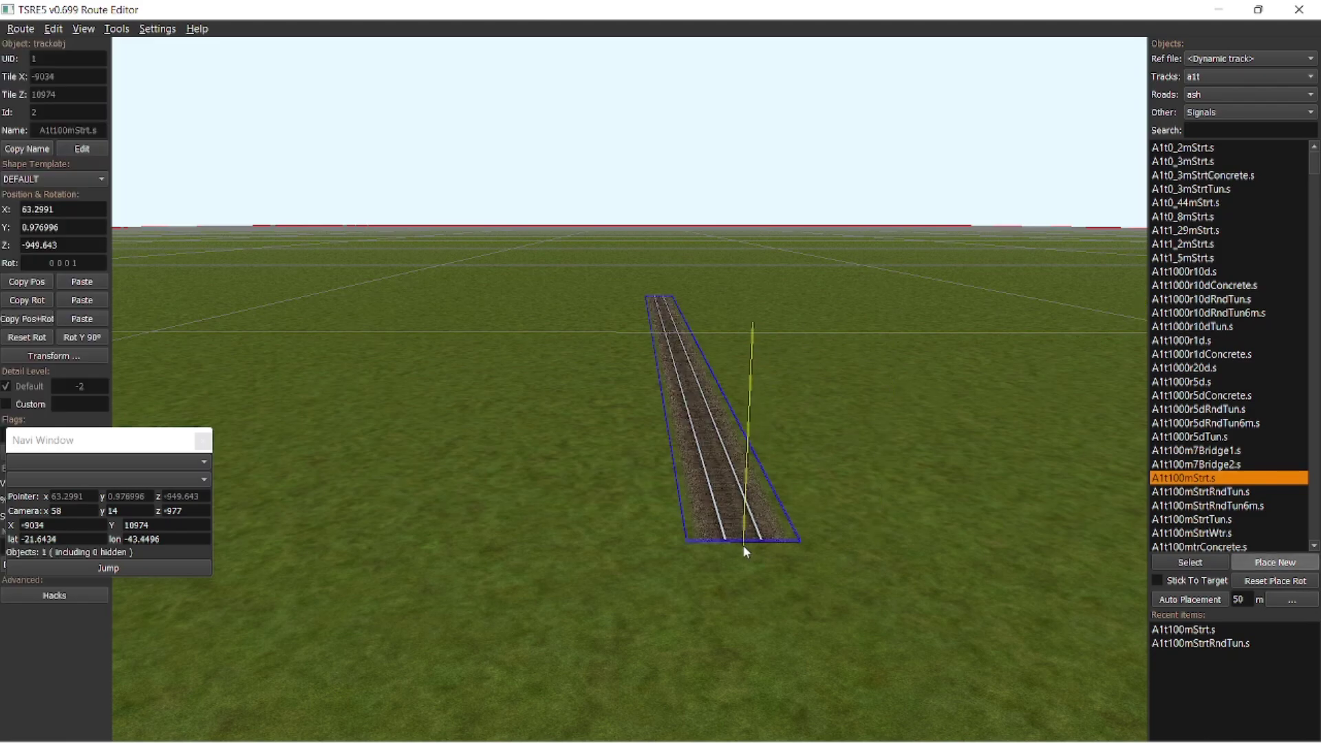
# Close the Navi Window that covers the track object's properties.
pyautogui.press('d')
pyautogui.press('a')
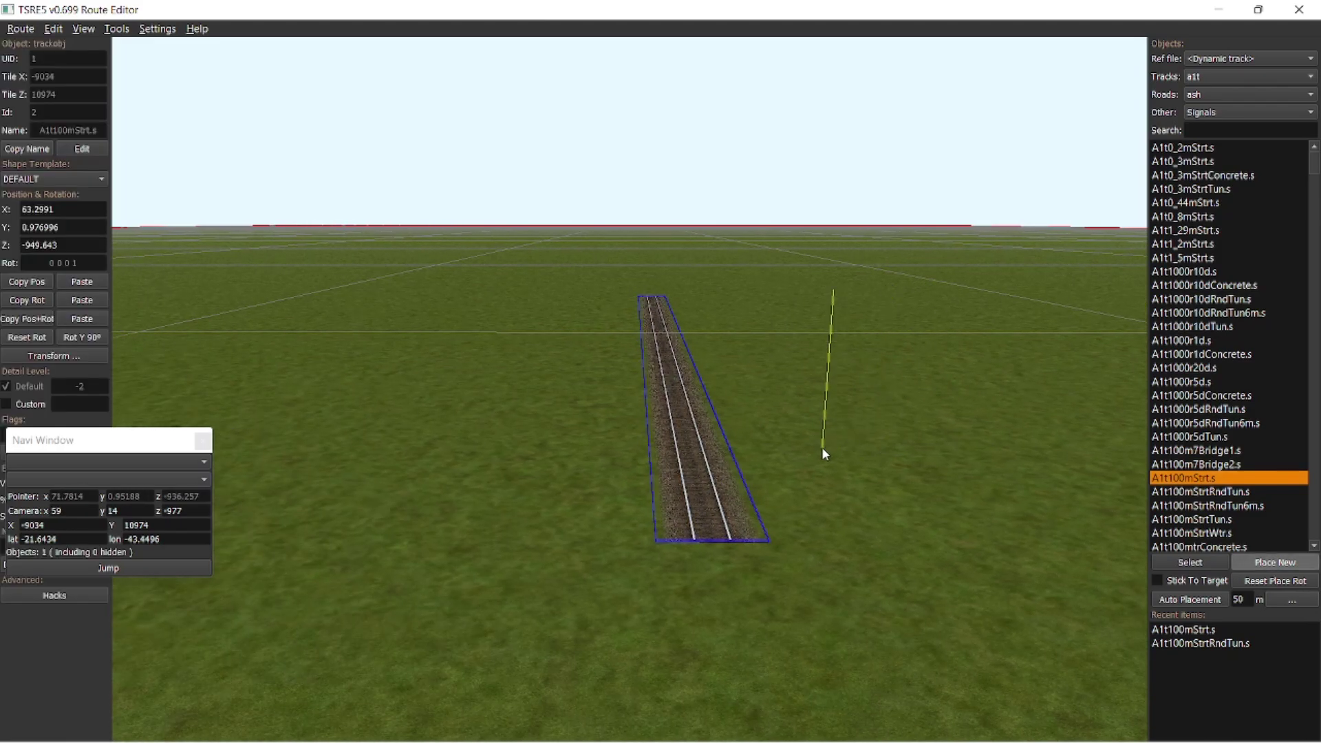
pyautogui.press('w')
pyautogui.press('w')
pyautogui.moveTo(822, 446); pyautogui.dragTo(823, 450, button='right')
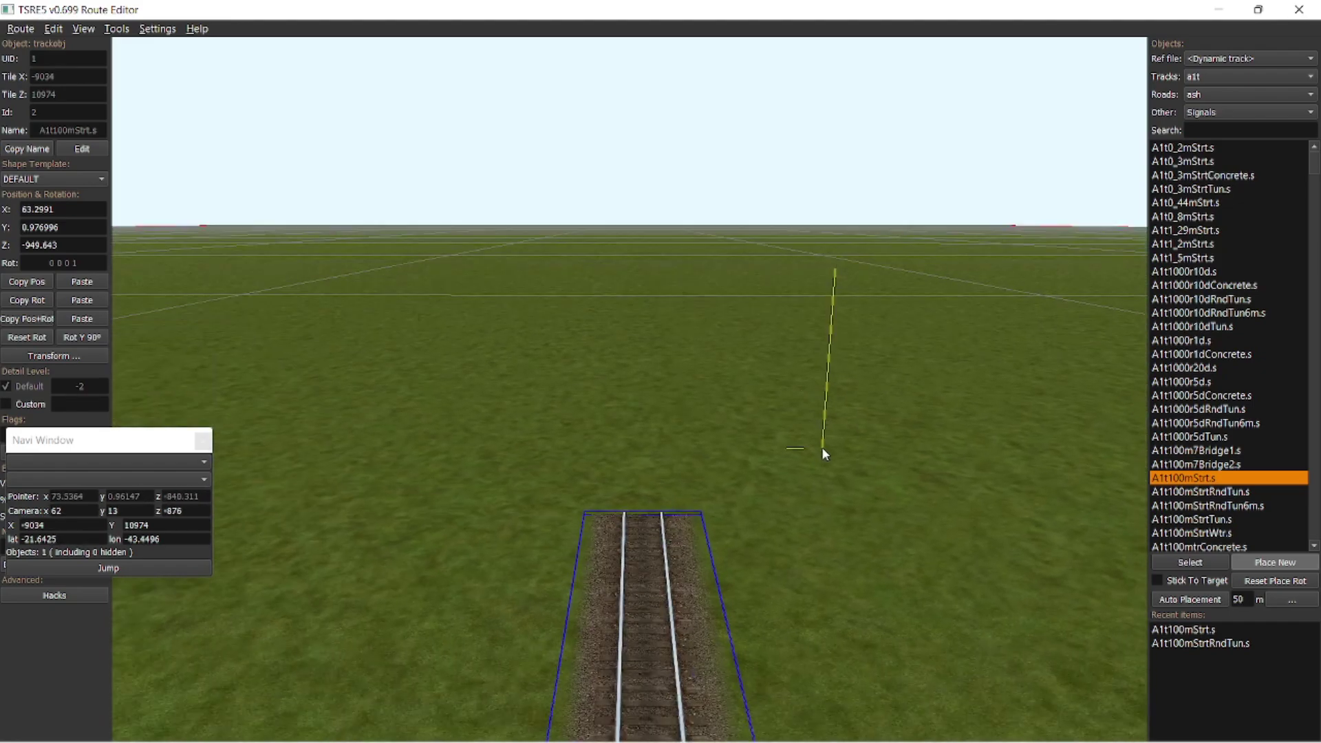
pyautogui.click(203, 441)
# Try a second A1t100mStrt.s at the far end of the first with a gradient of about 5 ‰, and delete it.
pyautogui.click(1273, 563)
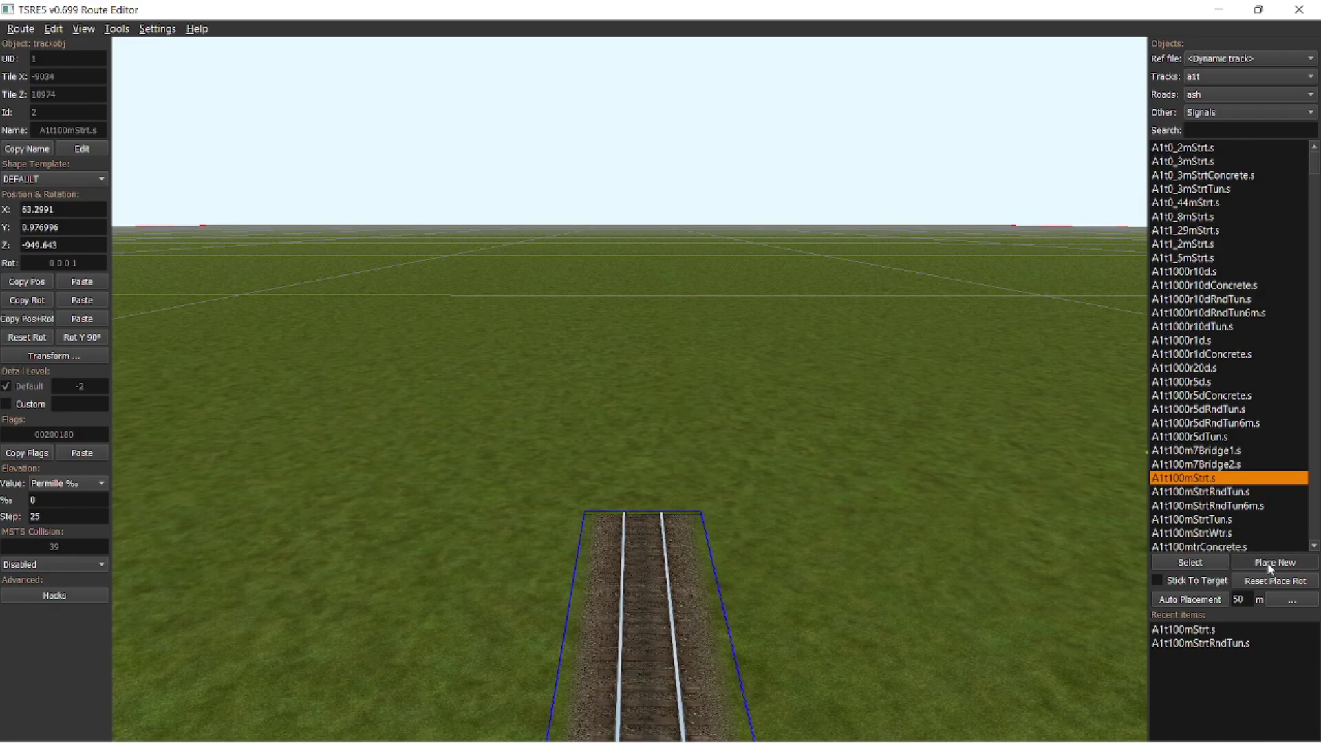
pyautogui.click(664, 531)
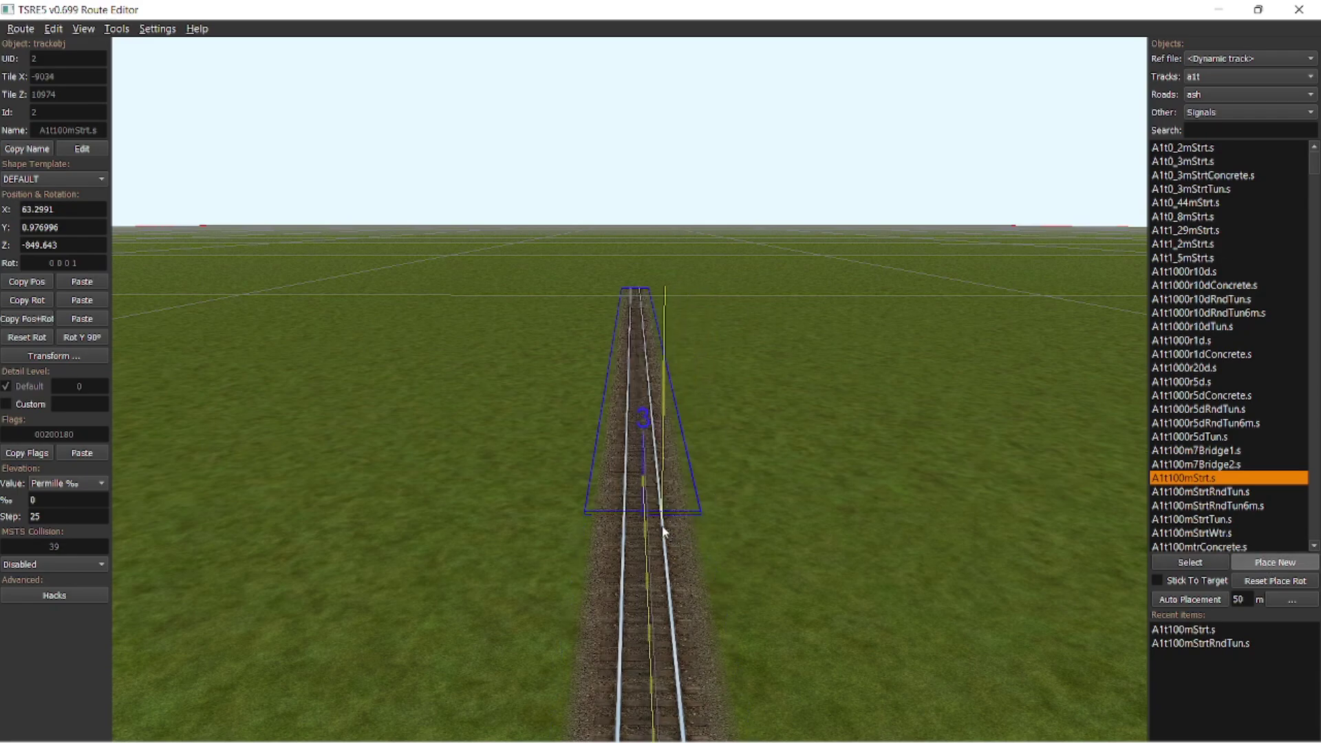
pyautogui.press('e')
pyautogui.press('Up')
pyautogui.press('Up')
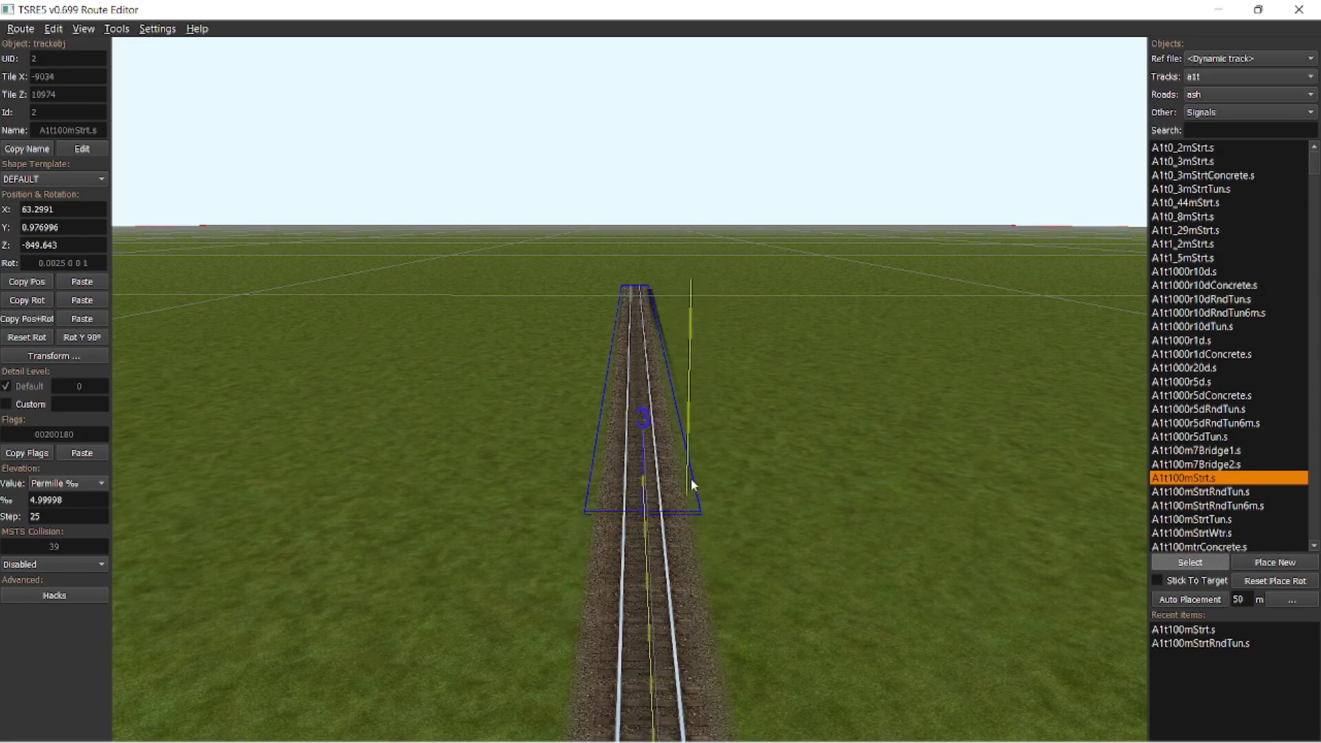
pyautogui.press('Delete')
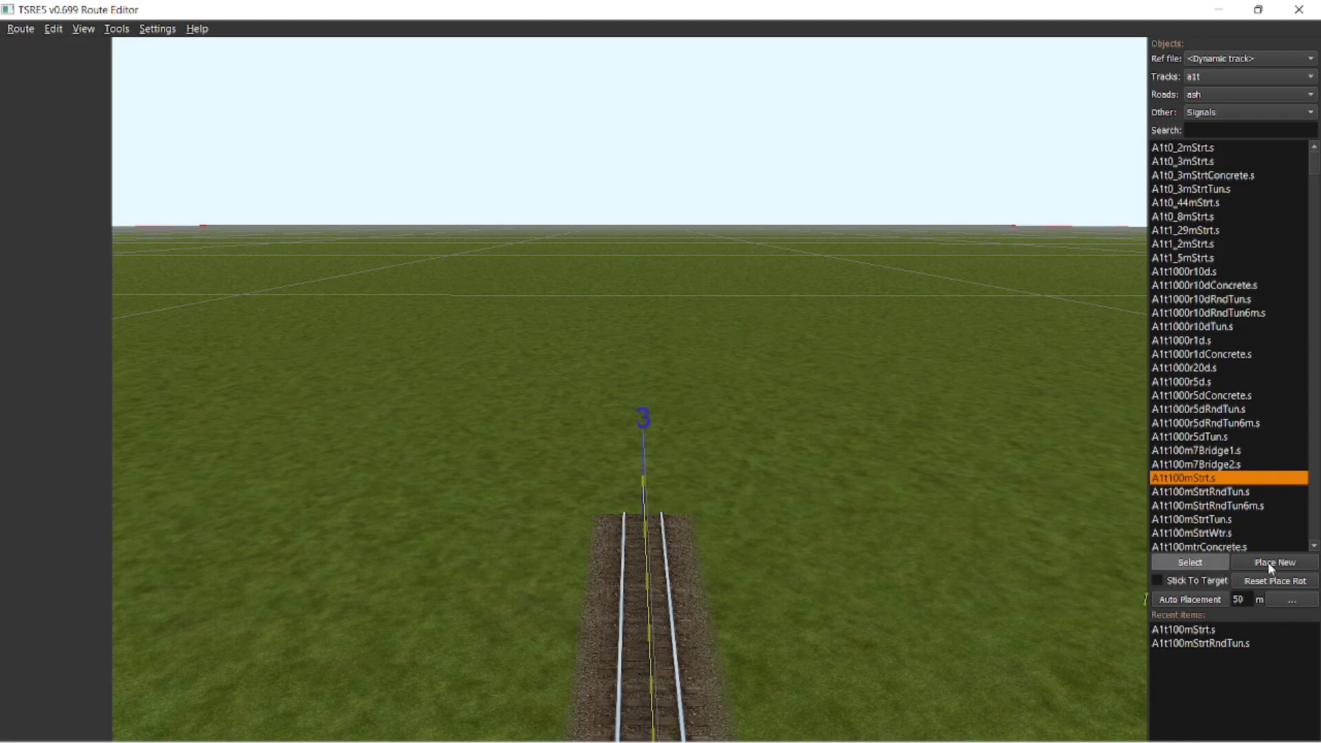
# Place another A1t100mStrt.s at the far end of the first section and set its elevation step to 1.
pyautogui.click(1269, 564)
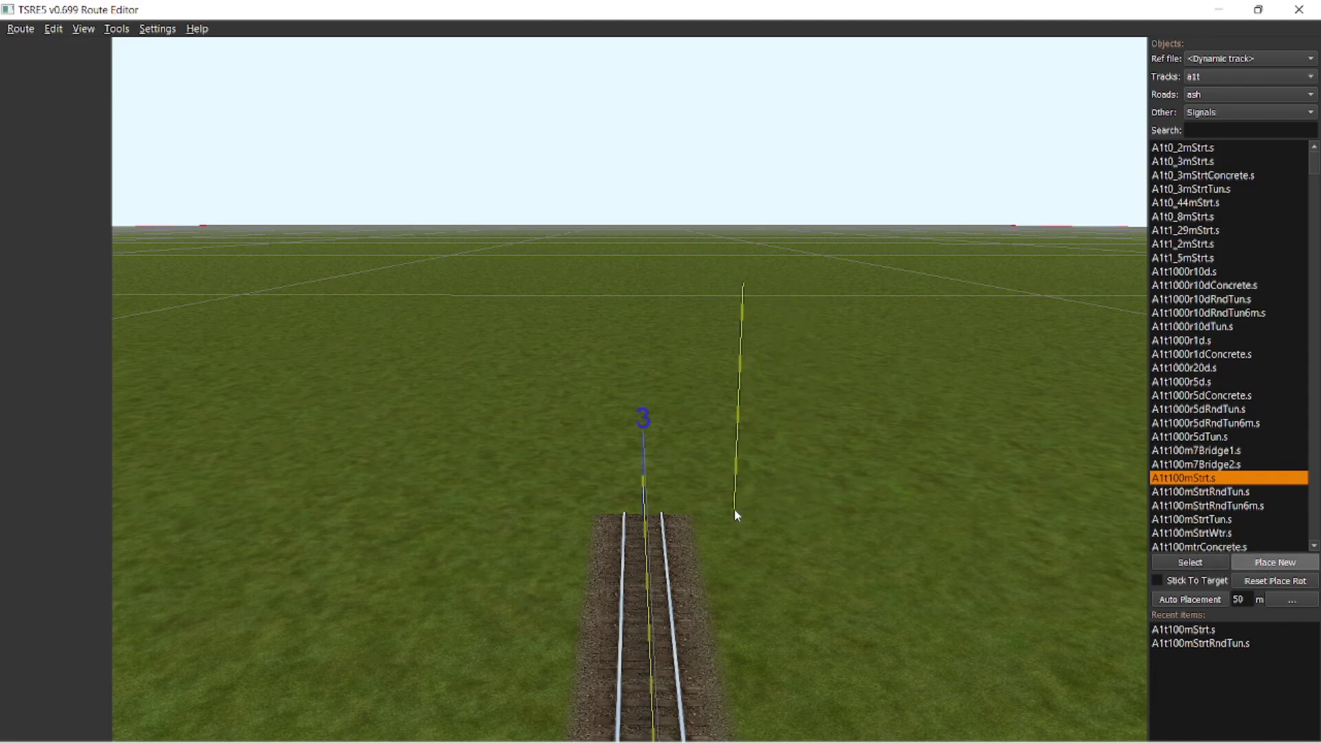
pyautogui.click(683, 518)
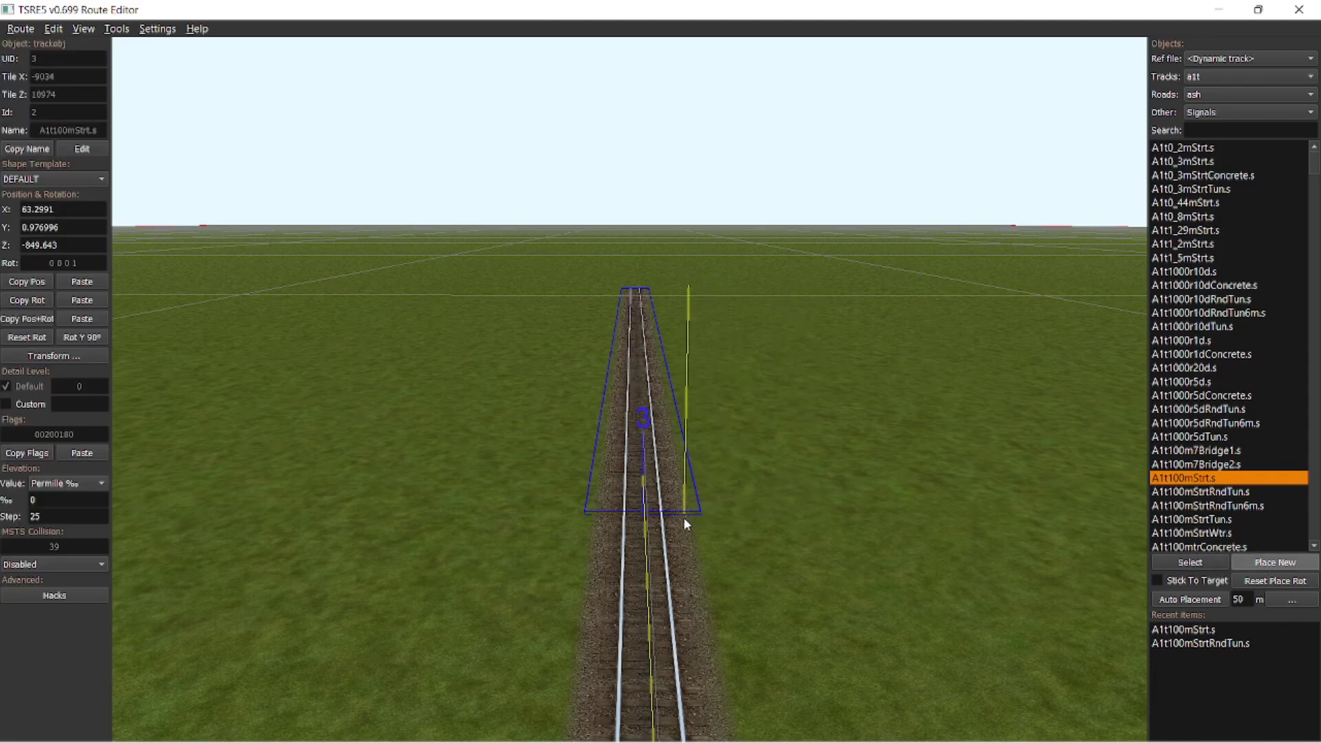
pyautogui.click(34, 517)
pyautogui.click(1291, 579)
pyautogui.click(1289, 568)
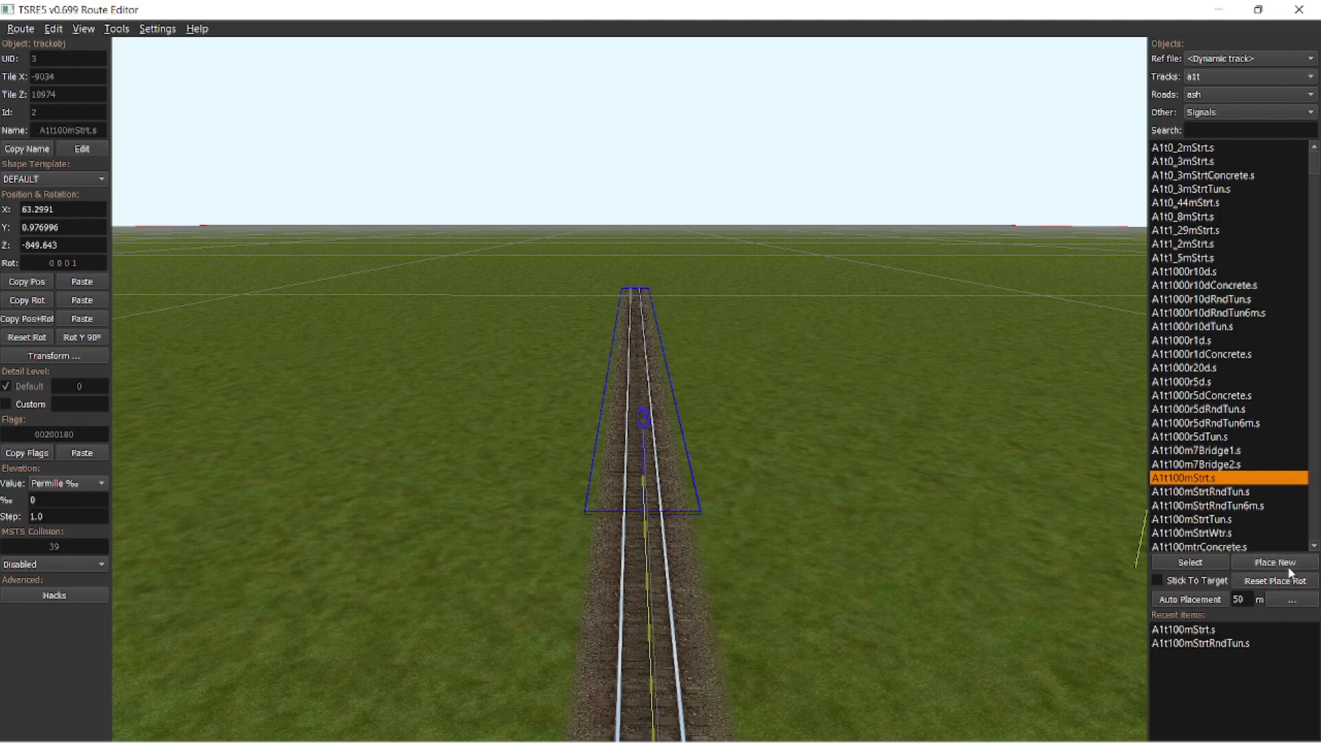
# Delete the straight track placed beyond the first section.
pyautogui.click(607, 412)
pyautogui.click(656, 449)
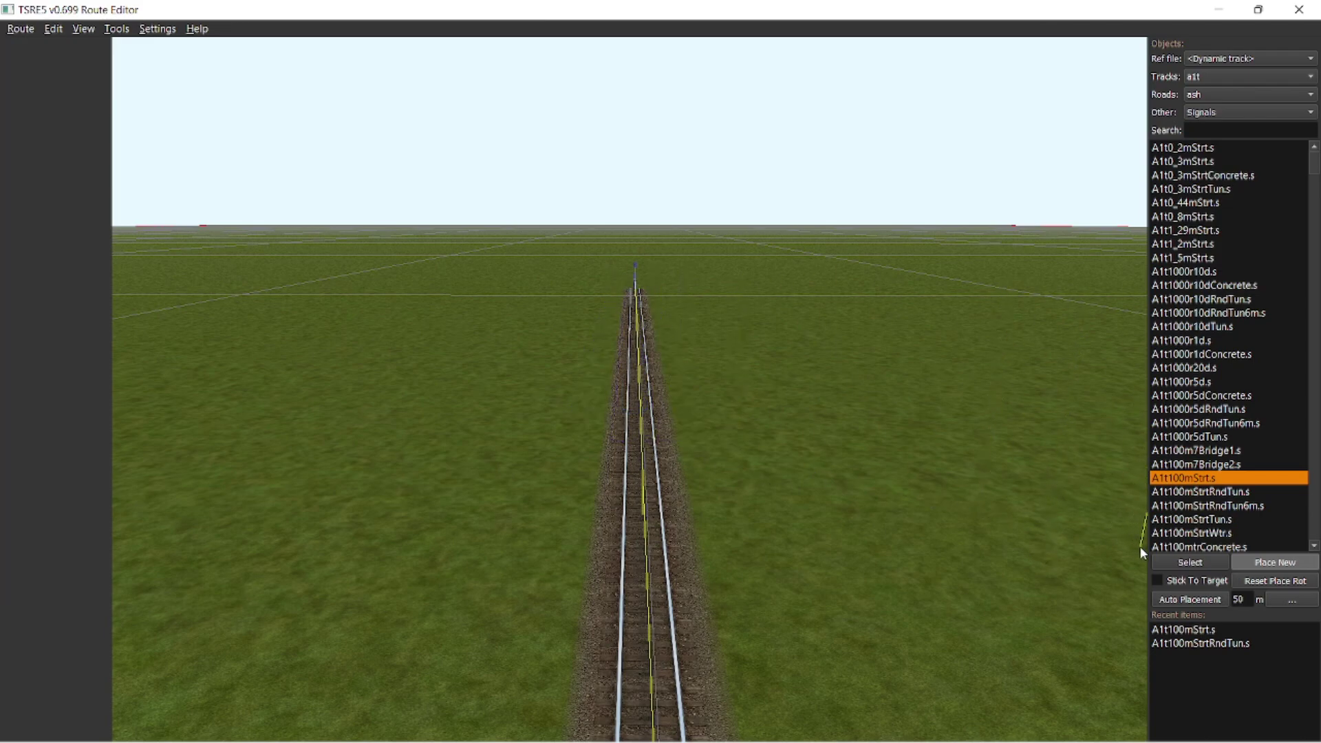
pyautogui.click(1160, 563)
pyautogui.click(616, 406)
pyautogui.press('Delete')
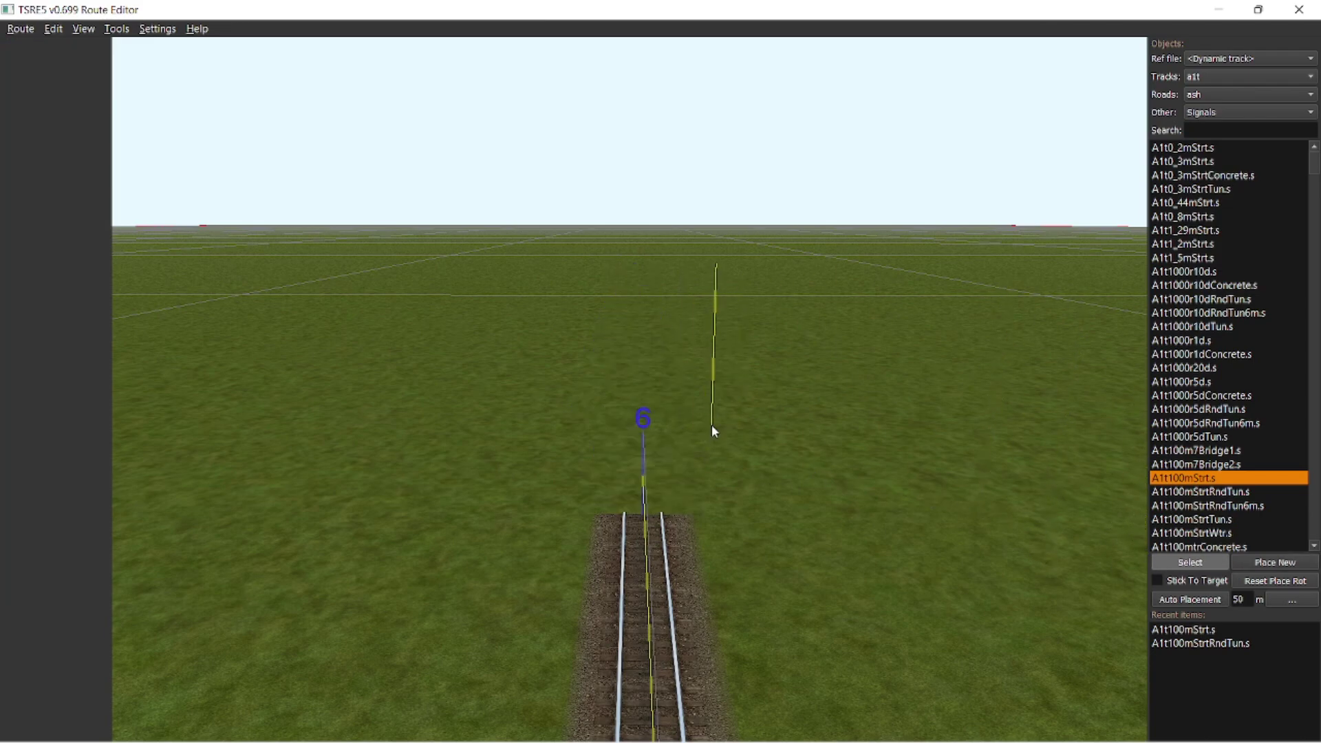
# Place A1t100mStrt.s at the end of the first section again and set its gradient to 1 ‰.
pyautogui.click(1276, 563)
pyautogui.click(663, 523)
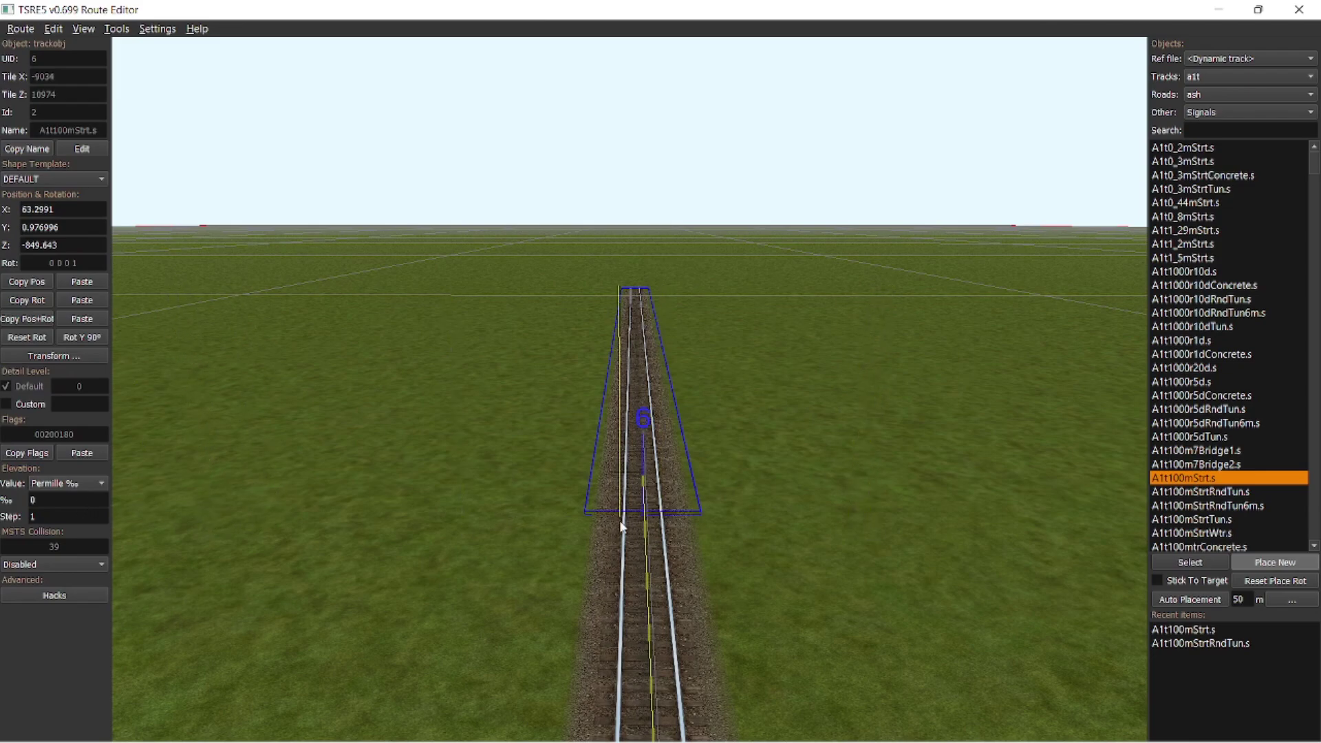
pyautogui.press('e')
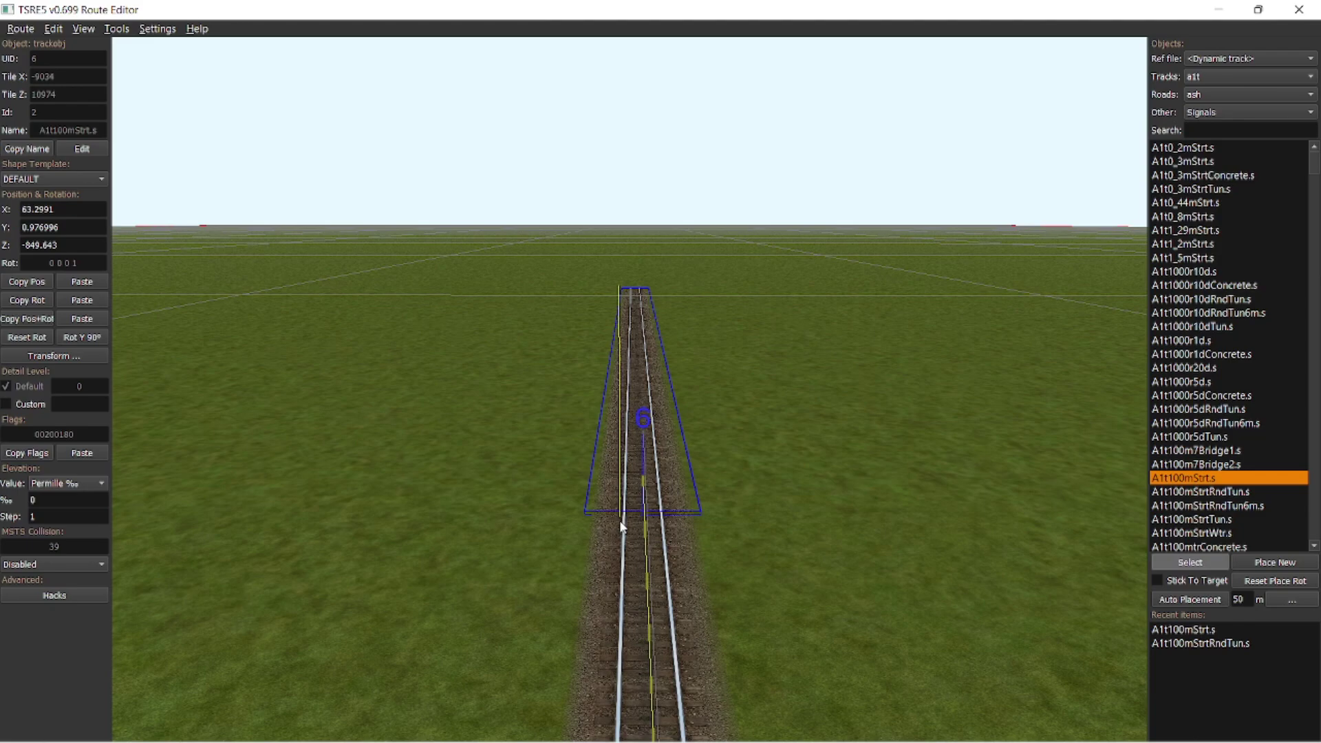
pyautogui.press('8')
pyautogui.press('pagedown')
pyautogui.press('pagedown')
pyautogui.press('pageup')
# Examine the inclined second straight and its joint with the first section from the side.
pyautogui.press('d')
pyautogui.moveTo(981, 389); pyautogui.dragTo(924, 388, button='right')
pyautogui.press('w')
pyautogui.press('s')
pyautogui.press('w')
pyautogui.press('d')
pyautogui.press('d')
pyautogui.moveTo(835, 395); pyautogui.dragTo(948, 420, button='right')
pyautogui.press('s')
pyautogui.press('a')
# Attach an A1t1000r10d.s curve to the far end of the inclined straight and flip it to bend the opposite way.
pyautogui.click(1192, 273)
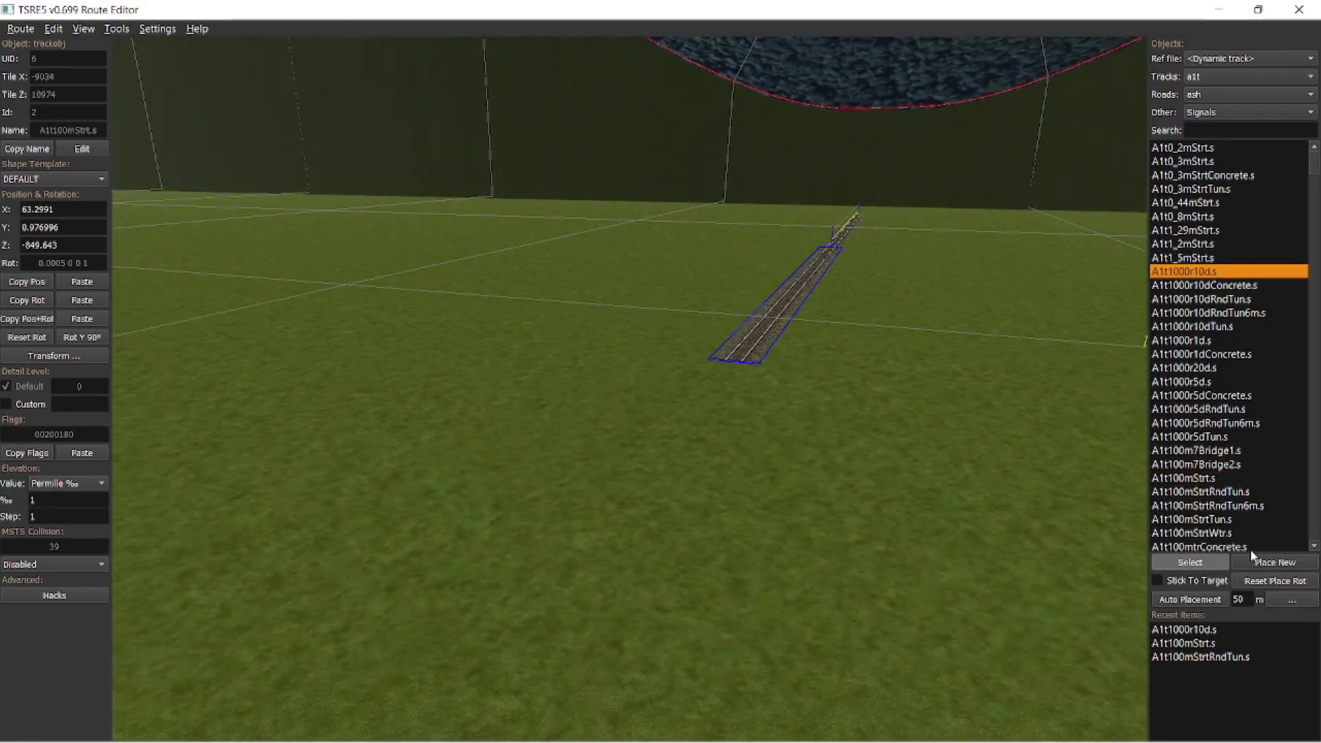
pyautogui.click(1251, 567)
pyautogui.press('d')
pyautogui.moveTo(867, 503); pyautogui.dragTo(814, 504, button='right')
pyautogui.press('d')
pyautogui.press('a')
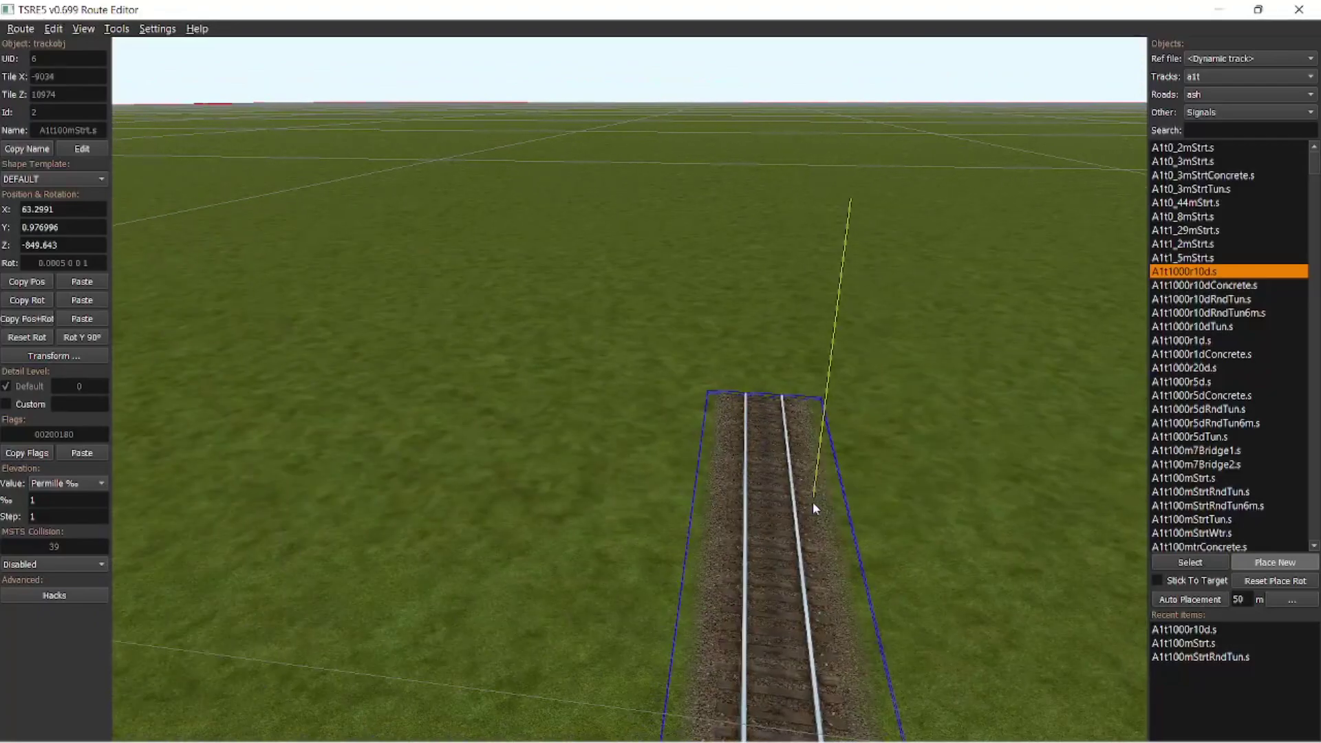
pyautogui.click(763, 393)
pyautogui.press('x')
pyautogui.press('x')
pyautogui.press('x')
pyautogui.press('x')
pyautogui.press('x')
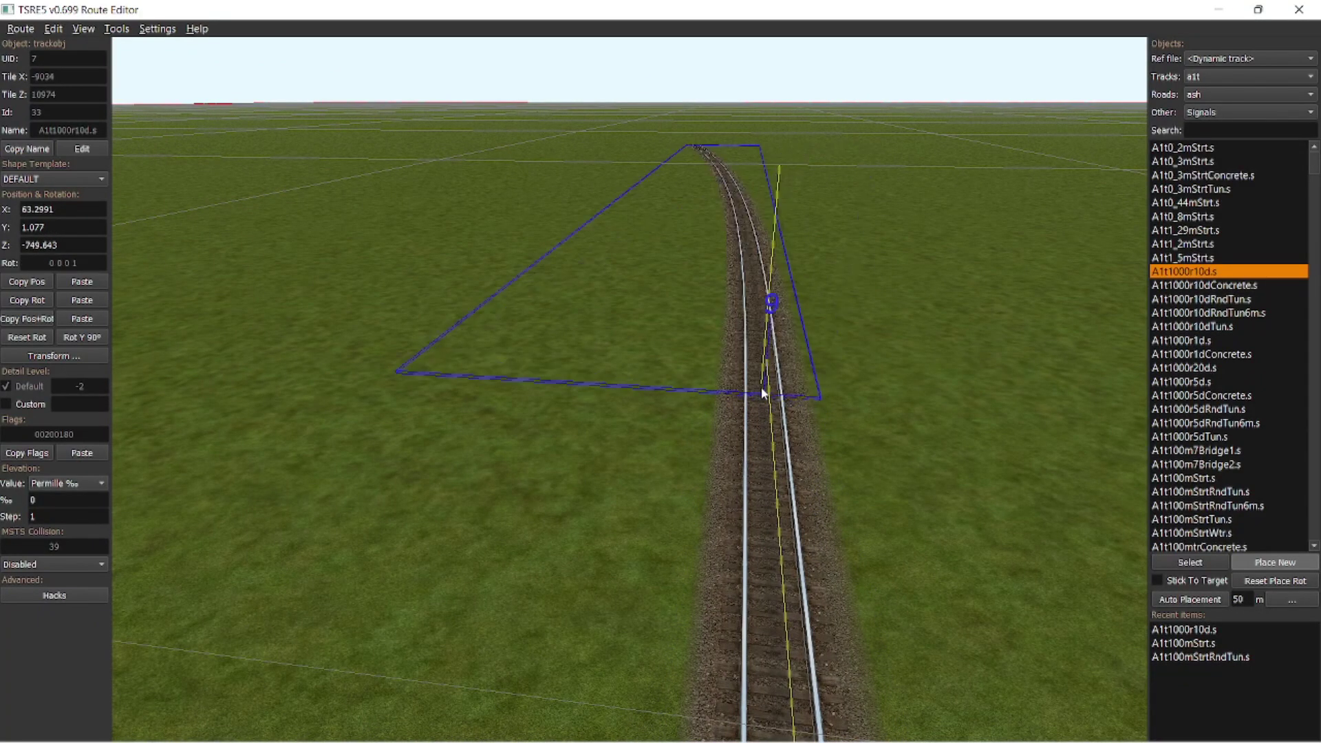
pyautogui.press('x')
# Adjust the elevation of the flipped A1t1000r10d.s curve to -1.5 ‰.
pyautogui.press('e')
pyautogui.press('Up')
pyautogui.press('Up')
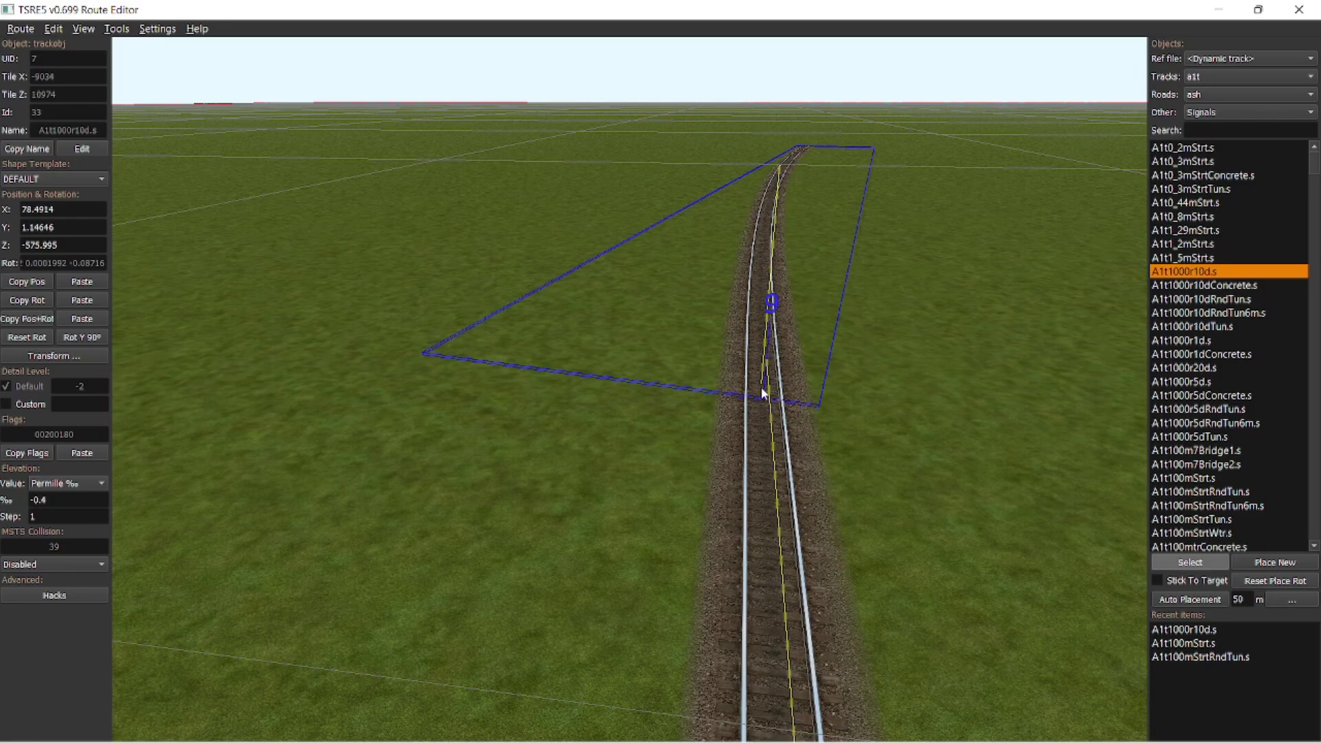
pyautogui.press('Up')
pyautogui.press('Up')
pyautogui.press('Up')
# Filter the track object list by "end" to find a piece for the far end of the curve.
pyautogui.press('w')
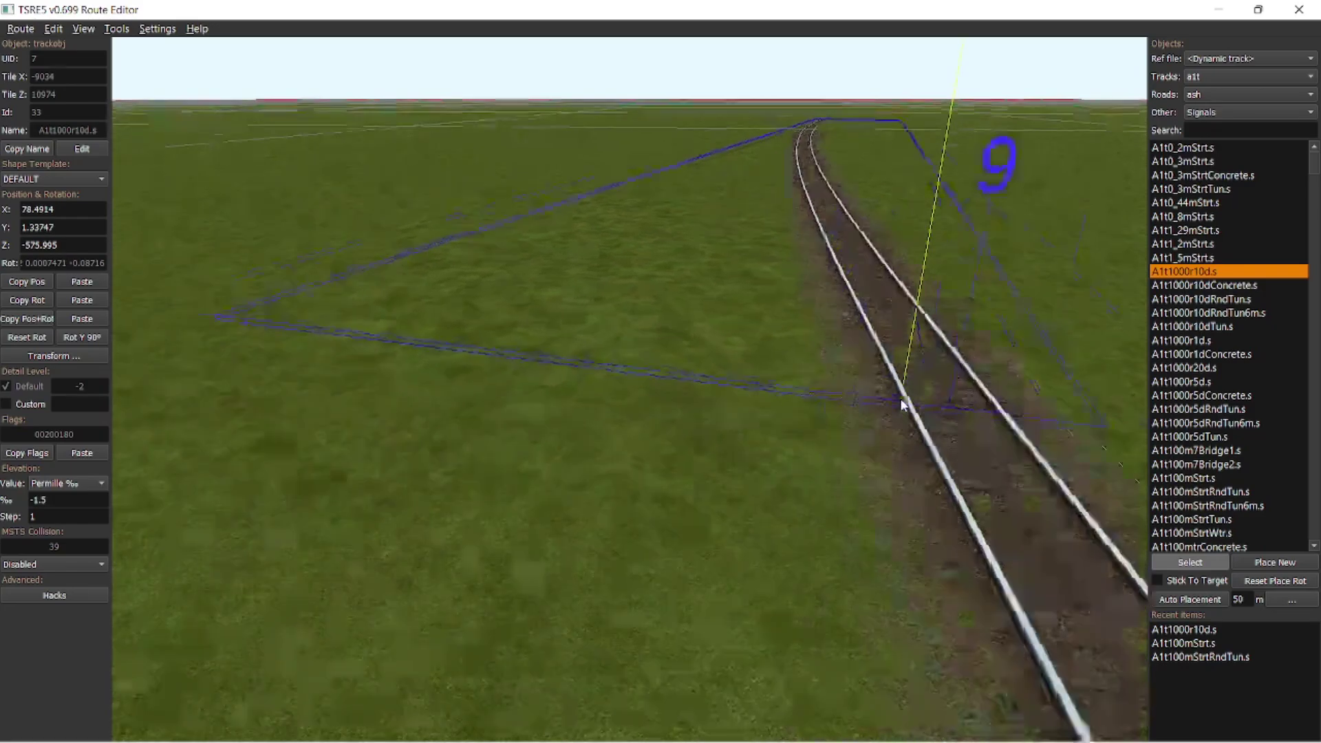
pyautogui.press('d')
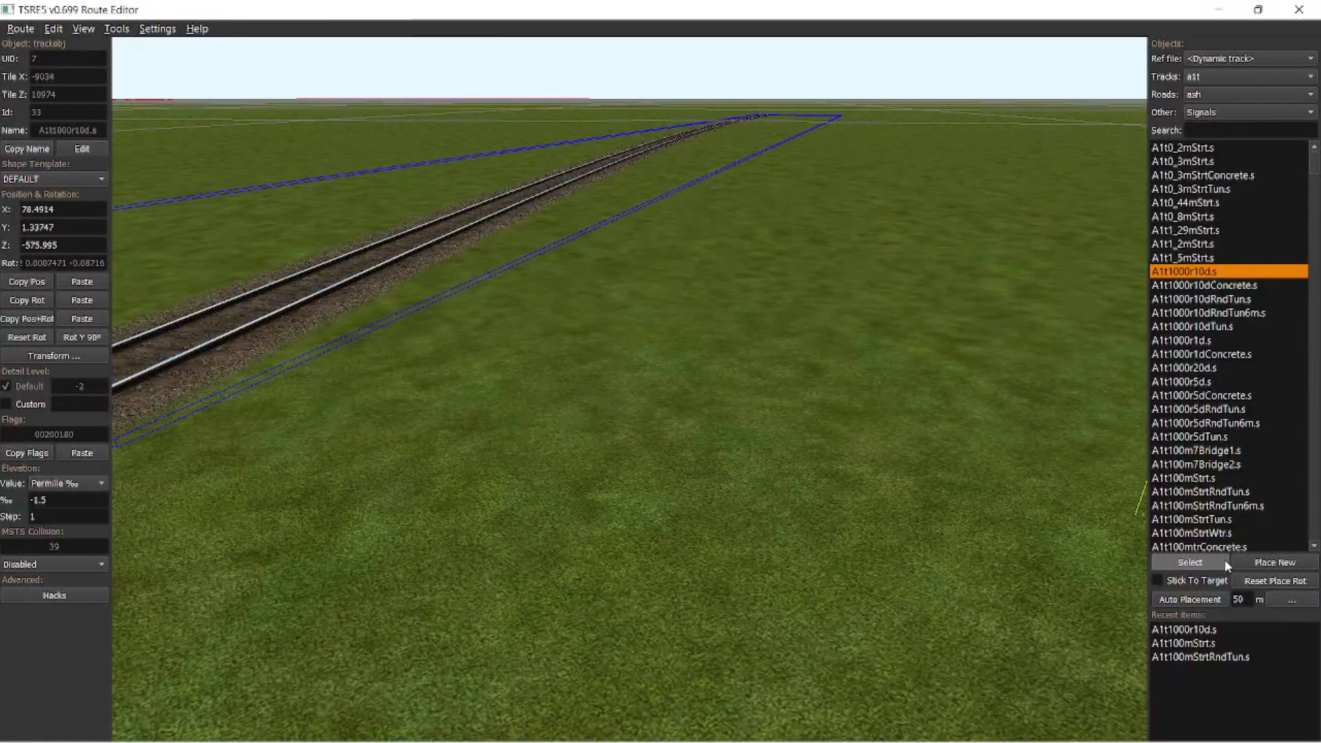
pyautogui.press('s')
pyautogui.press('a')
pyautogui.moveTo(837, 430)
pyautogui.mouseDown(button='right')
pyautogui.moveTo(895, 417)
pyautogui.moveTo(837, 418)
pyautogui.moveTo(853, 423)
pyautogui.mouseUp(button='right')
pyautogui.press('w')
pyautogui.press('d')
pyautogui.press('w')
pyautogui.press('a')
pyautogui.press('w')
pyautogui.press('w')
pyautogui.click(1207, 130)
pyautogui.write('end')
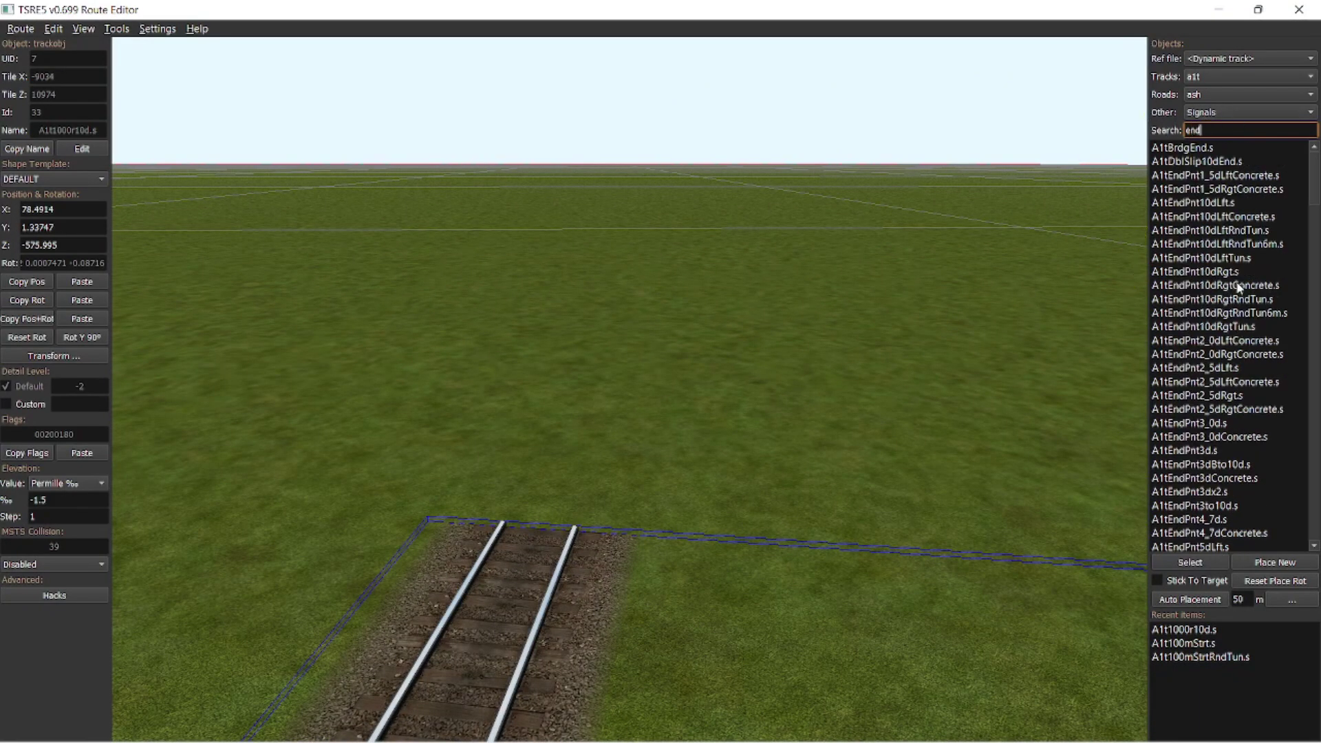
# Attach A1tEndPnt10dLft.s to the far end of the 1000 m radius curve and set its elevation to -1.5 ‰.
pyautogui.click(1195, 202)
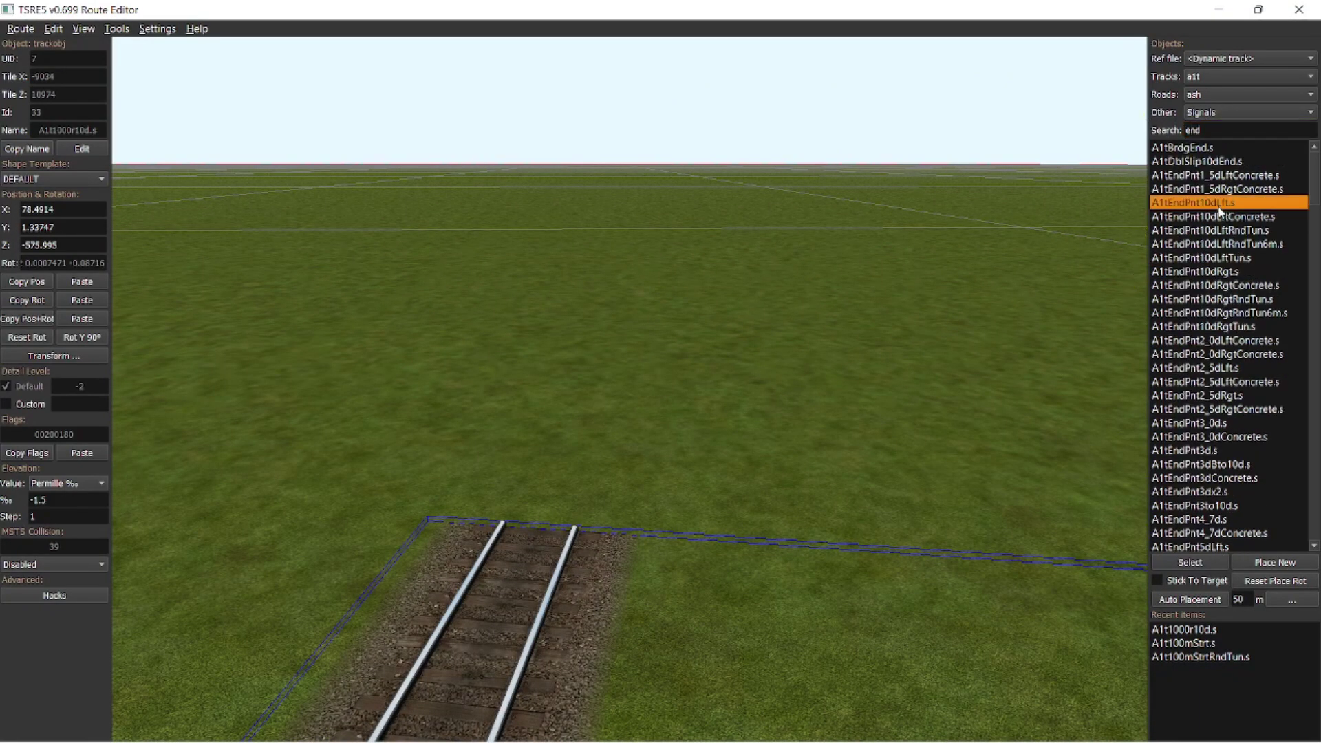
pyautogui.click(1275, 563)
pyautogui.click(535, 538)
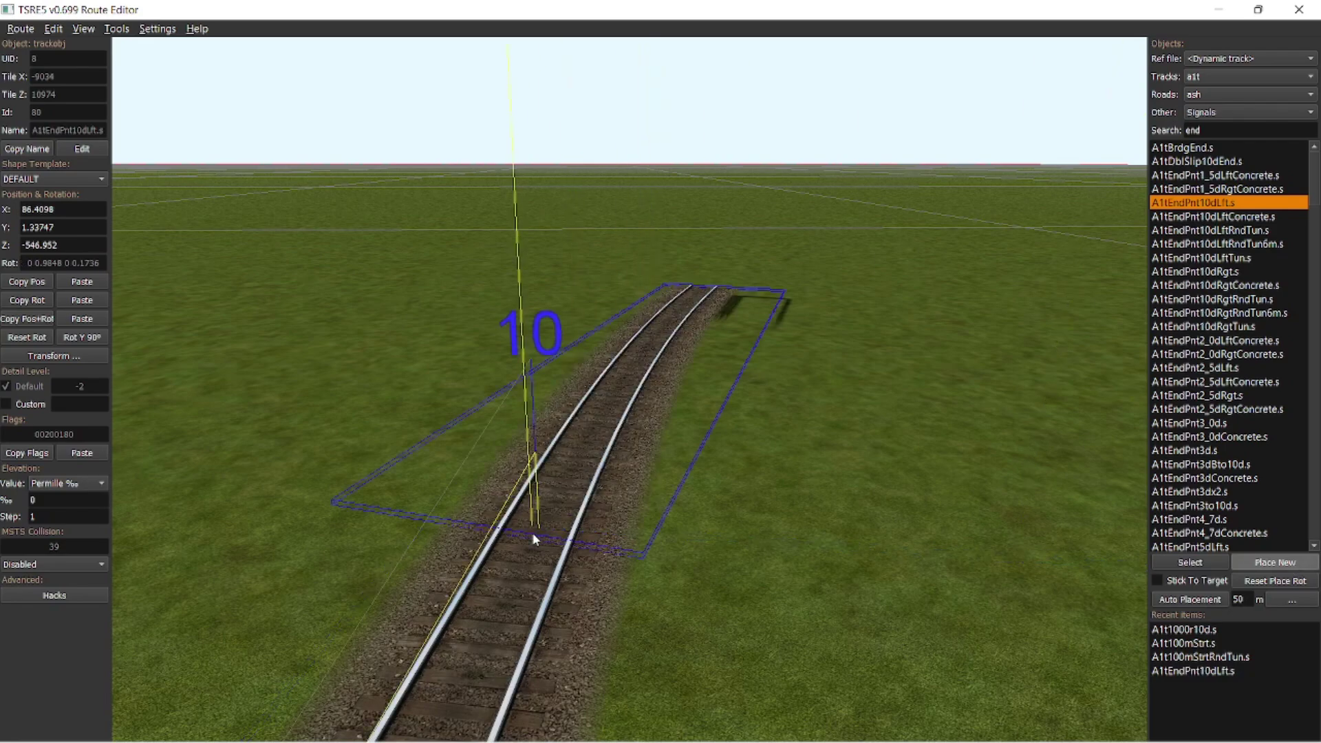
pyautogui.press('e')
pyautogui.press('Down')
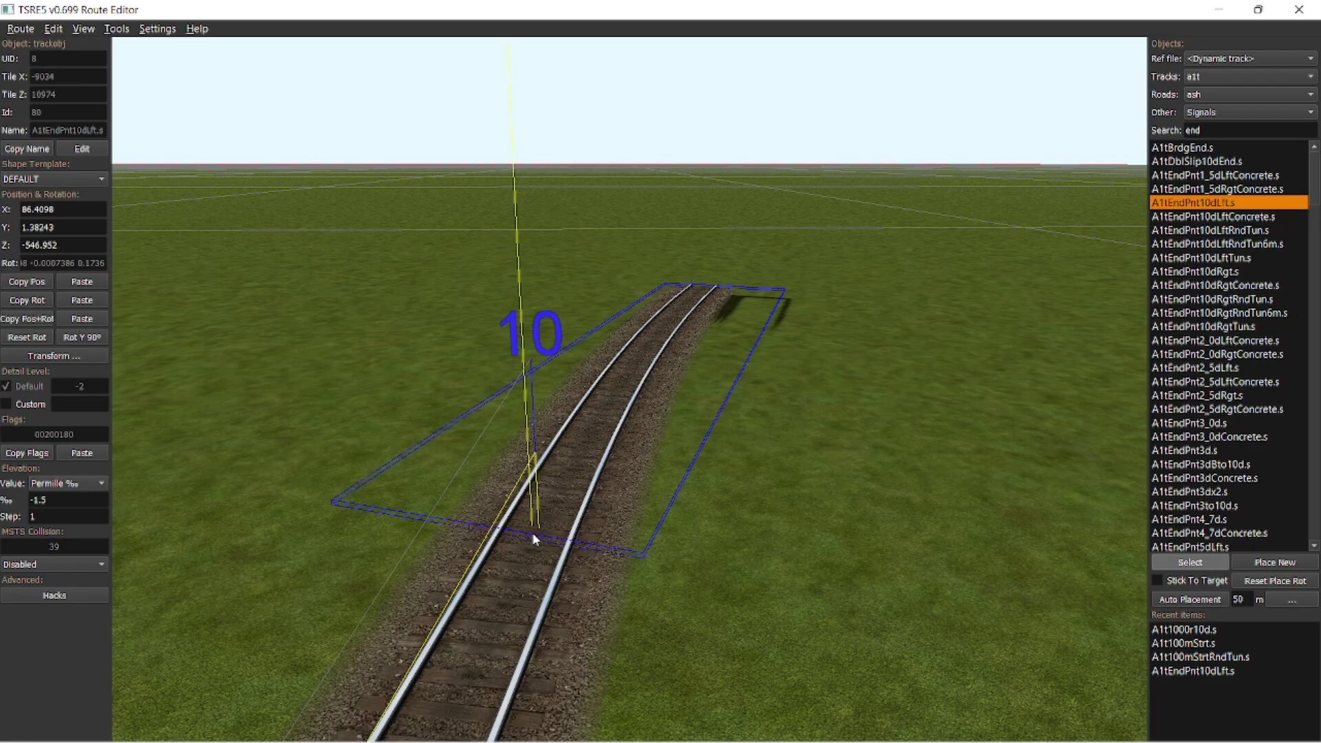
# Continue the bend with two more A1tEndPnt10dLft.s pieces joined end to end, each at -1.5 ‰ elevation.
pyautogui.click(1282, 580)
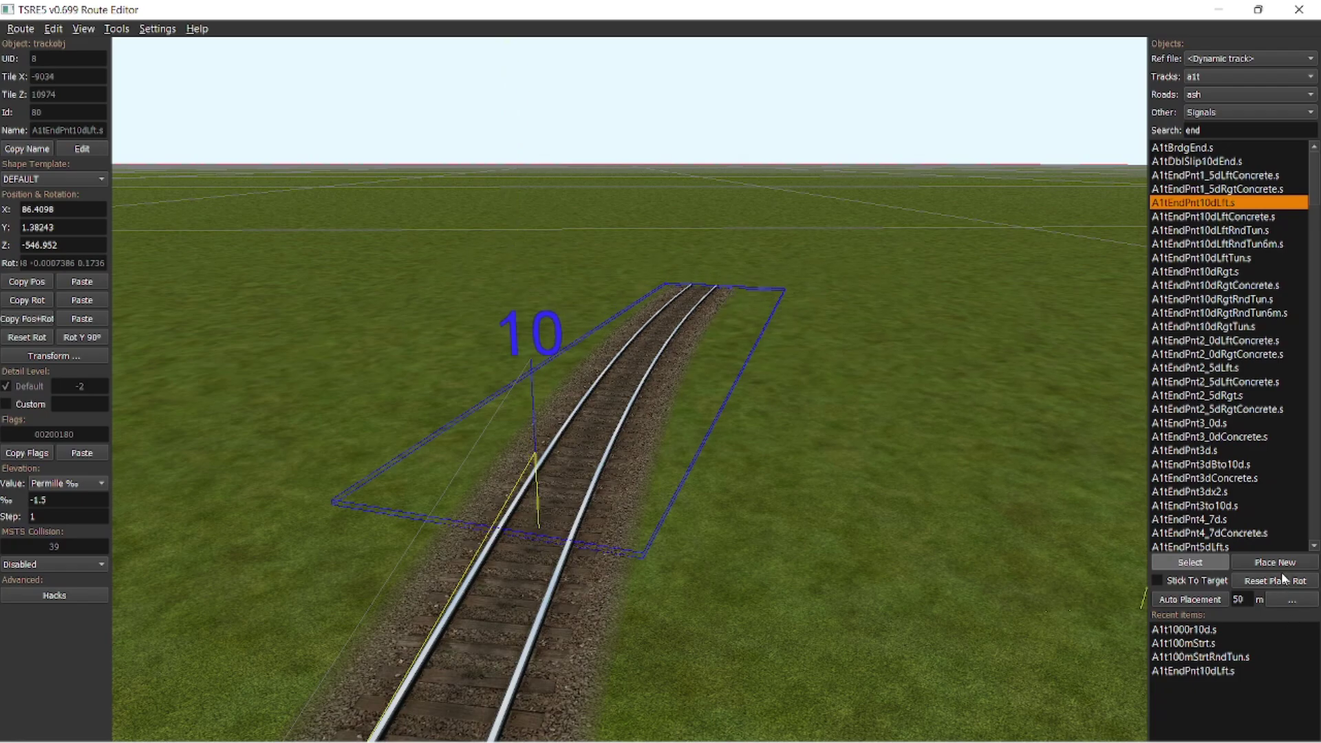
pyautogui.click(1280, 564)
pyautogui.press('w')
pyautogui.moveTo(892, 563); pyautogui.dragTo(802, 552, button='right')
pyautogui.press('s')
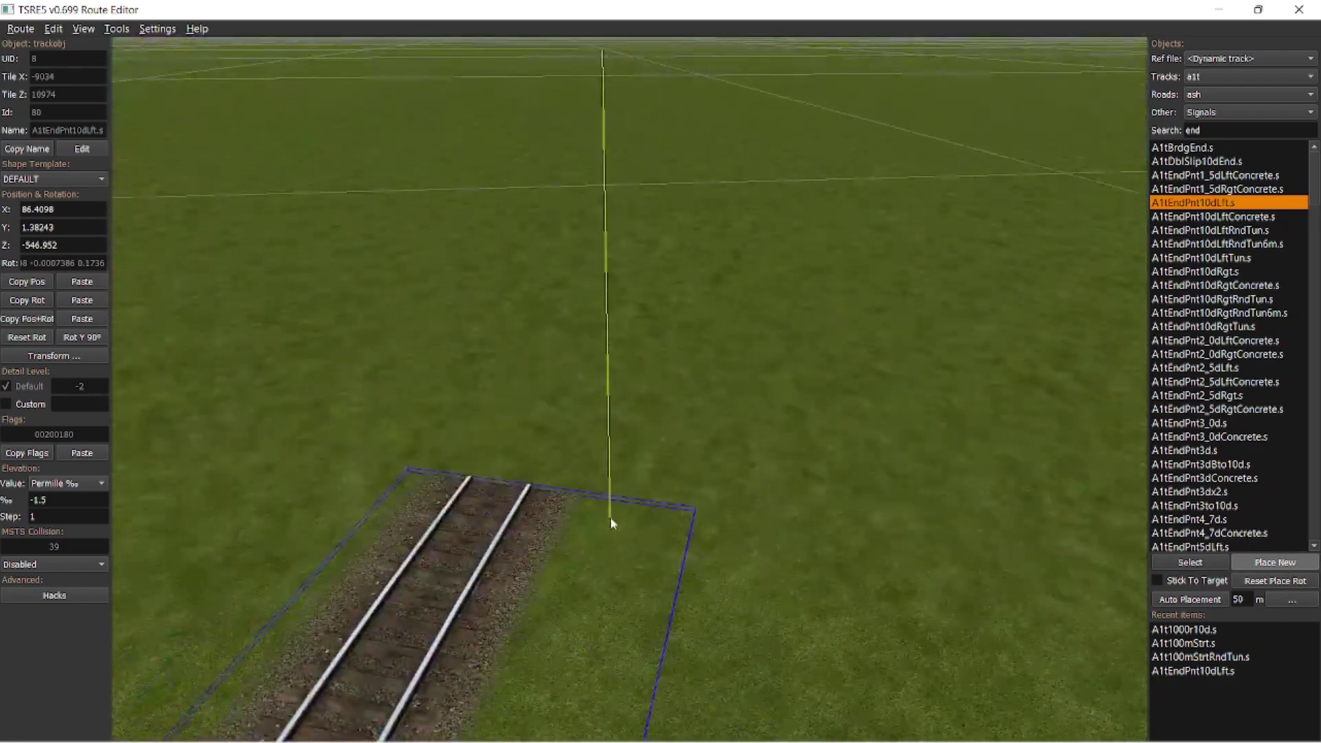
pyautogui.press('a')
pyautogui.click(770, 484)
pyautogui.press('e')
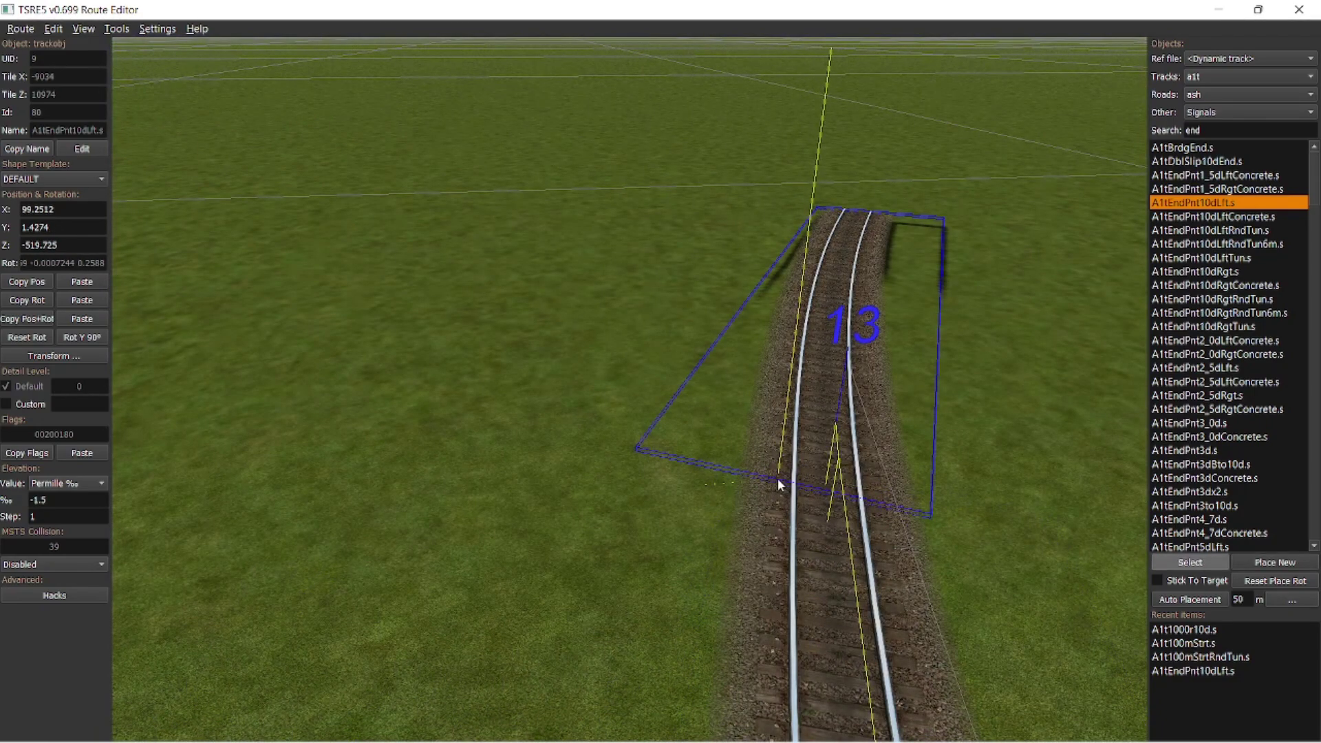
pyautogui.click(1284, 563)
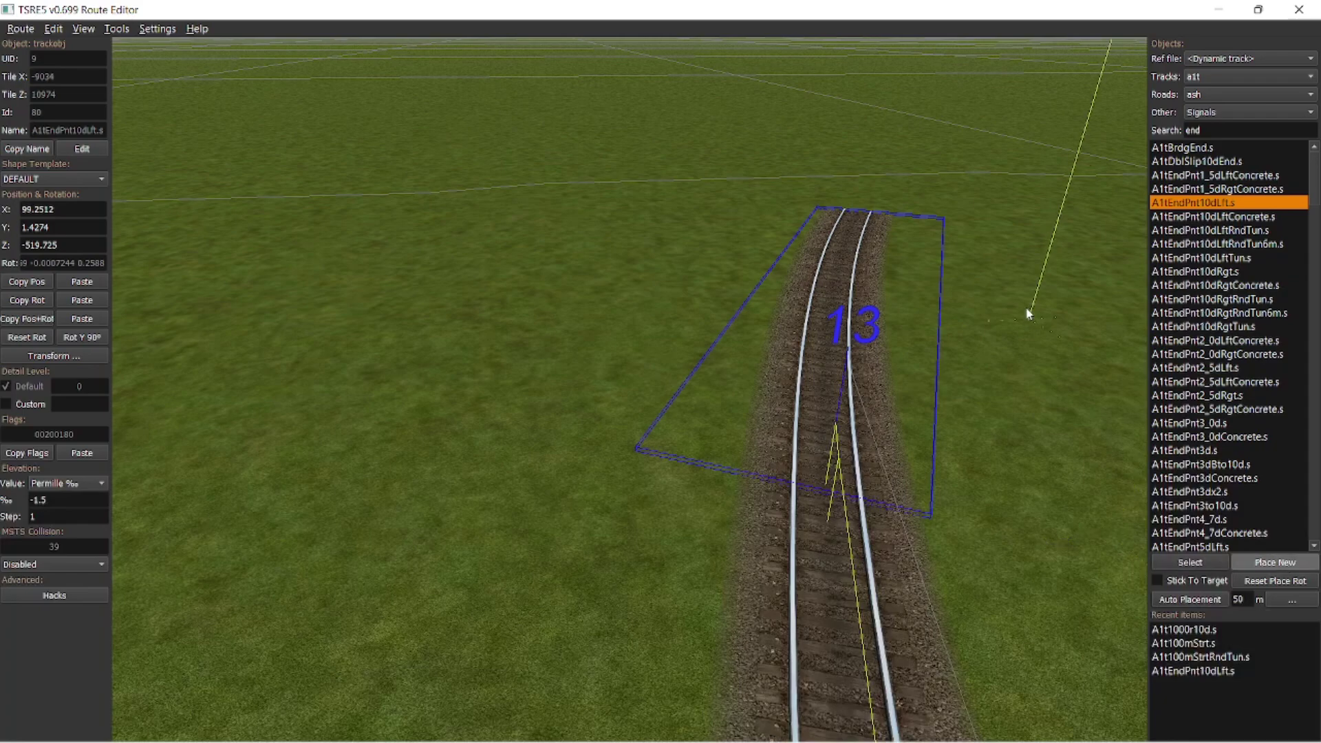
pyautogui.click(864, 213)
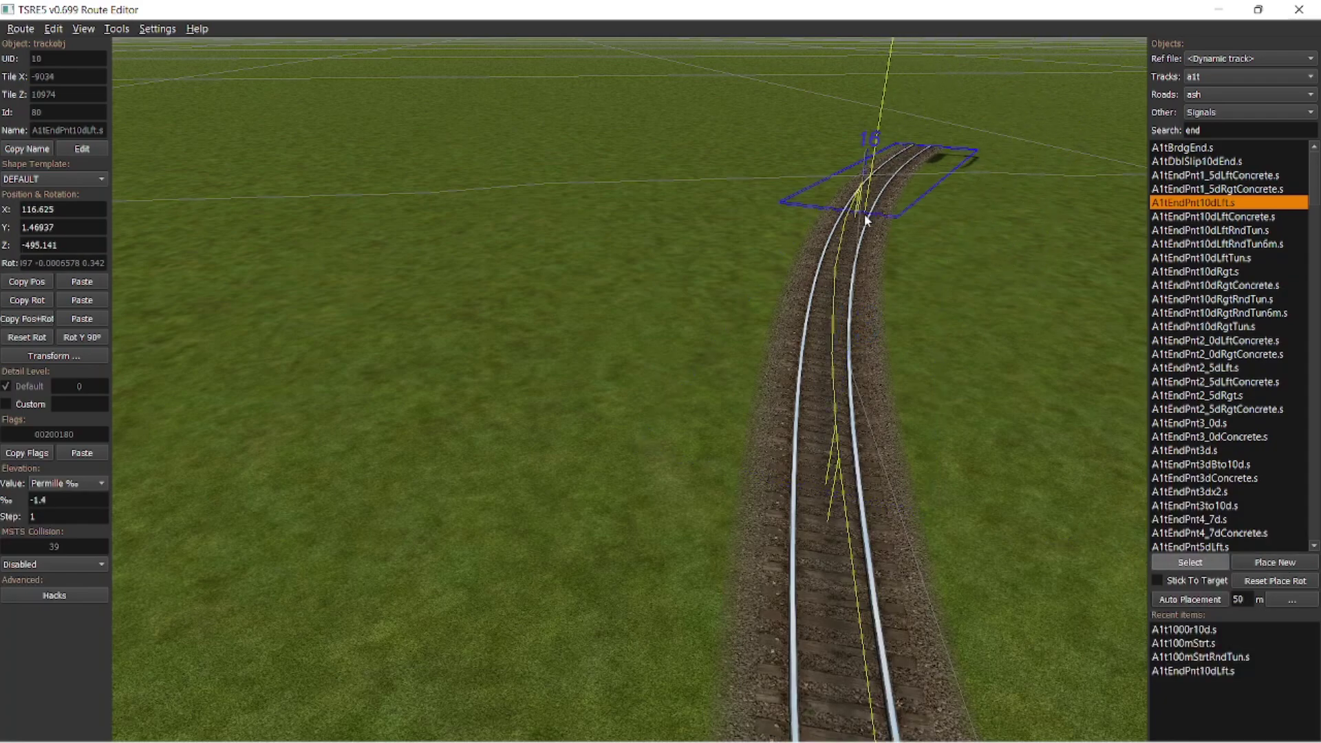
# Add a fourth and fifth A1tEndPnt10dLft.s piece at the end of the track, each set to -1.5 ‰ elevation.
pyautogui.click(1271, 567)
pyautogui.press('w')
pyautogui.moveTo(920, 472); pyautogui.dragTo(936, 478, button='right')
pyautogui.press('s')
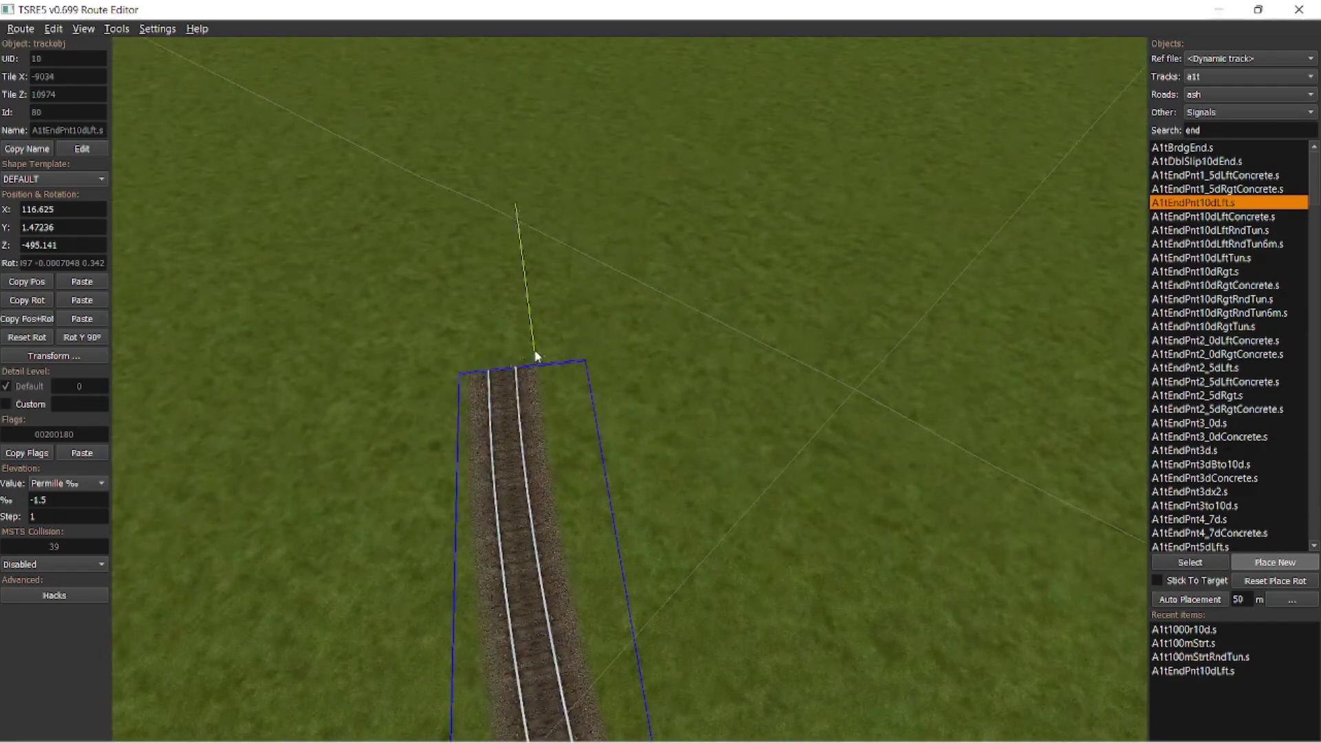
pyautogui.click(518, 369)
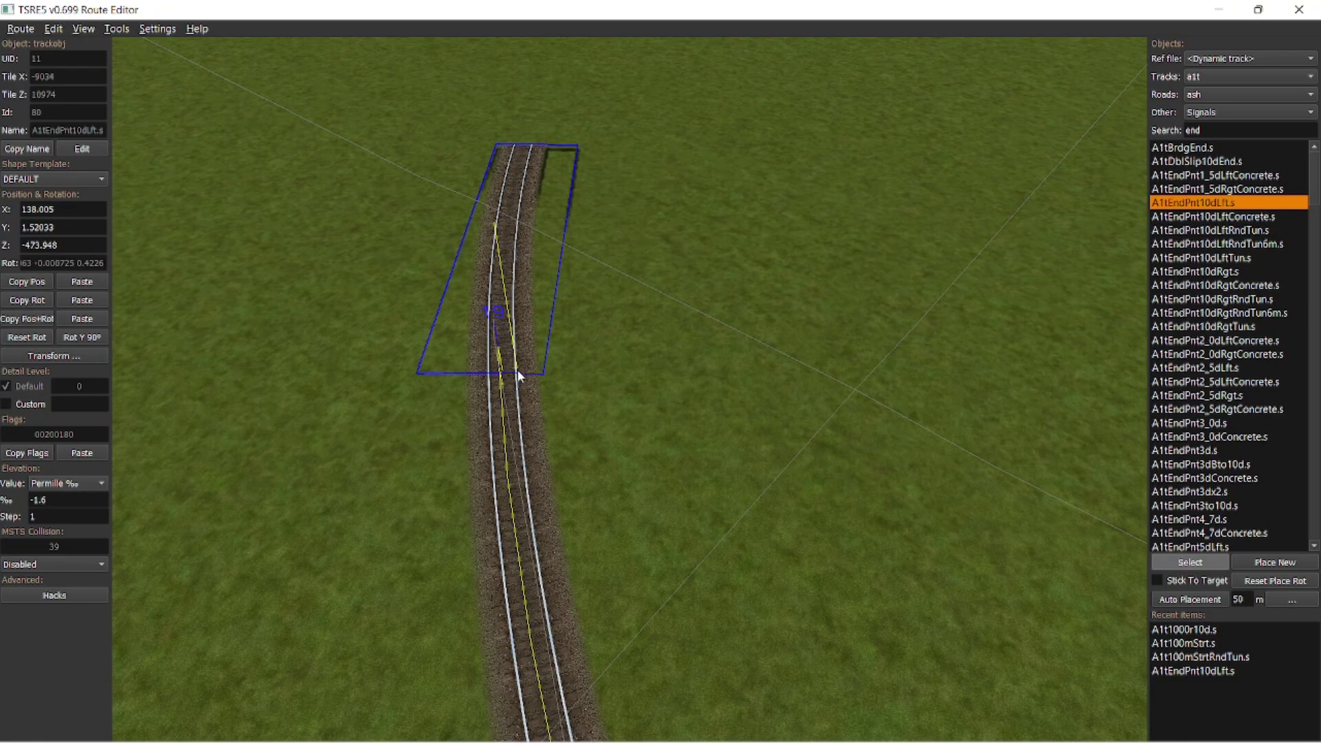
pyautogui.click(1275, 562)
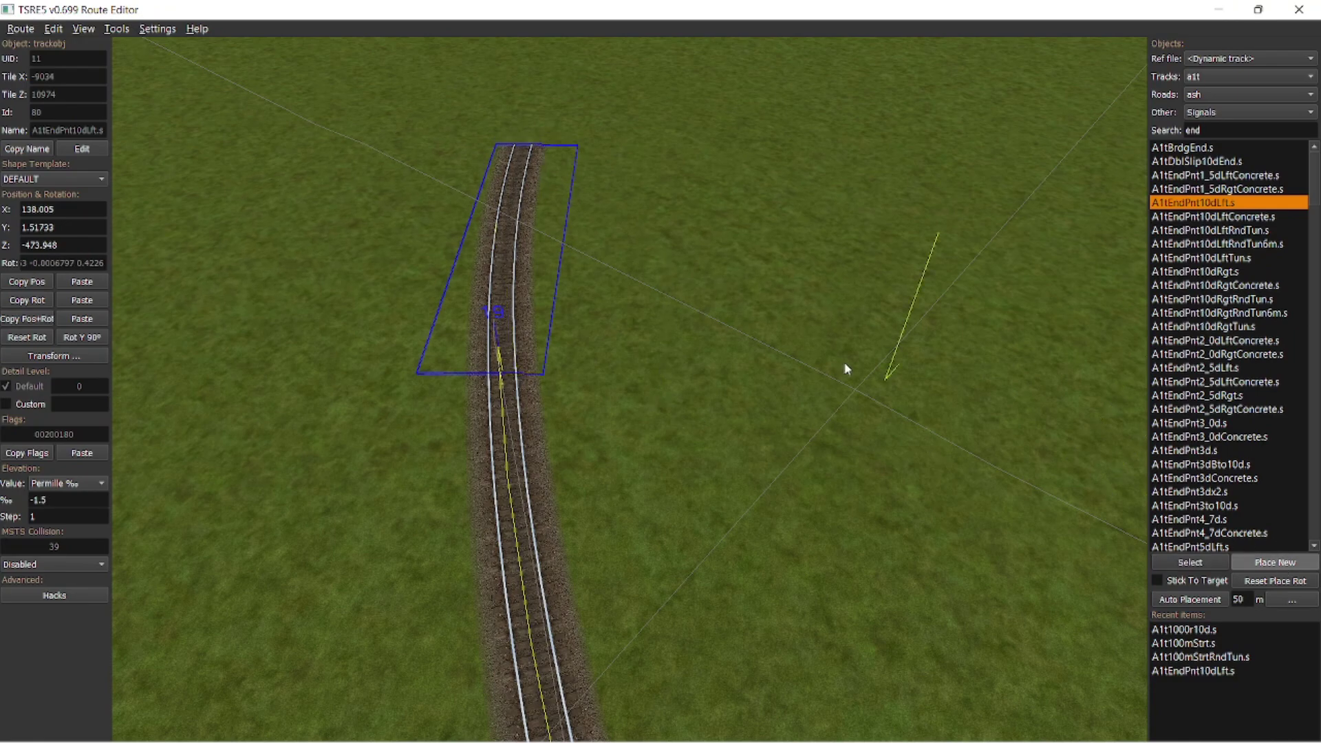
pyautogui.click(534, 150)
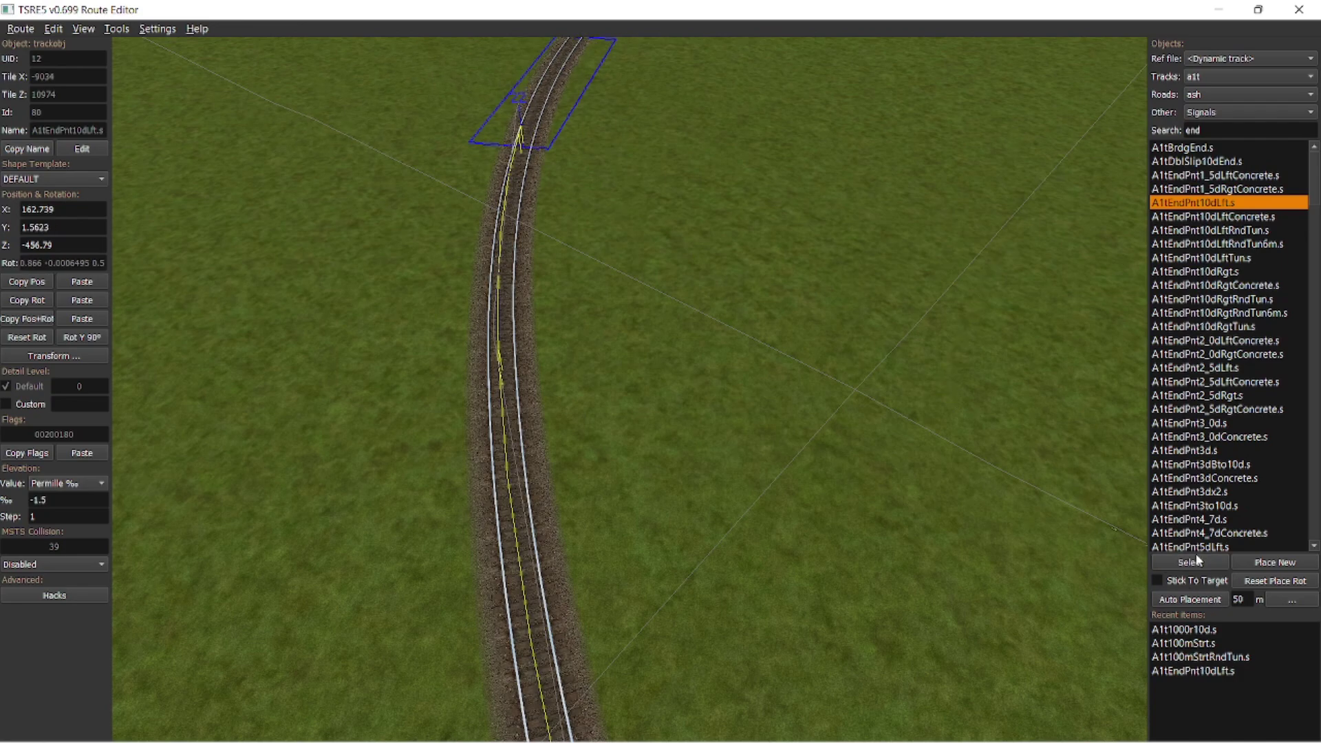
# Travel back along the finished track to its starting end, examining how the pieces run.
pyautogui.click(722, 395)
pyautogui.moveTo(723, 395); pyautogui.dragTo(601, 387, button='right')
pyautogui.press('w')
pyautogui.press('w')
pyautogui.press('w')
pyautogui.press('s')
pyautogui.press('s')
pyautogui.press('w')
pyautogui.press('w')
pyautogui.press('s')
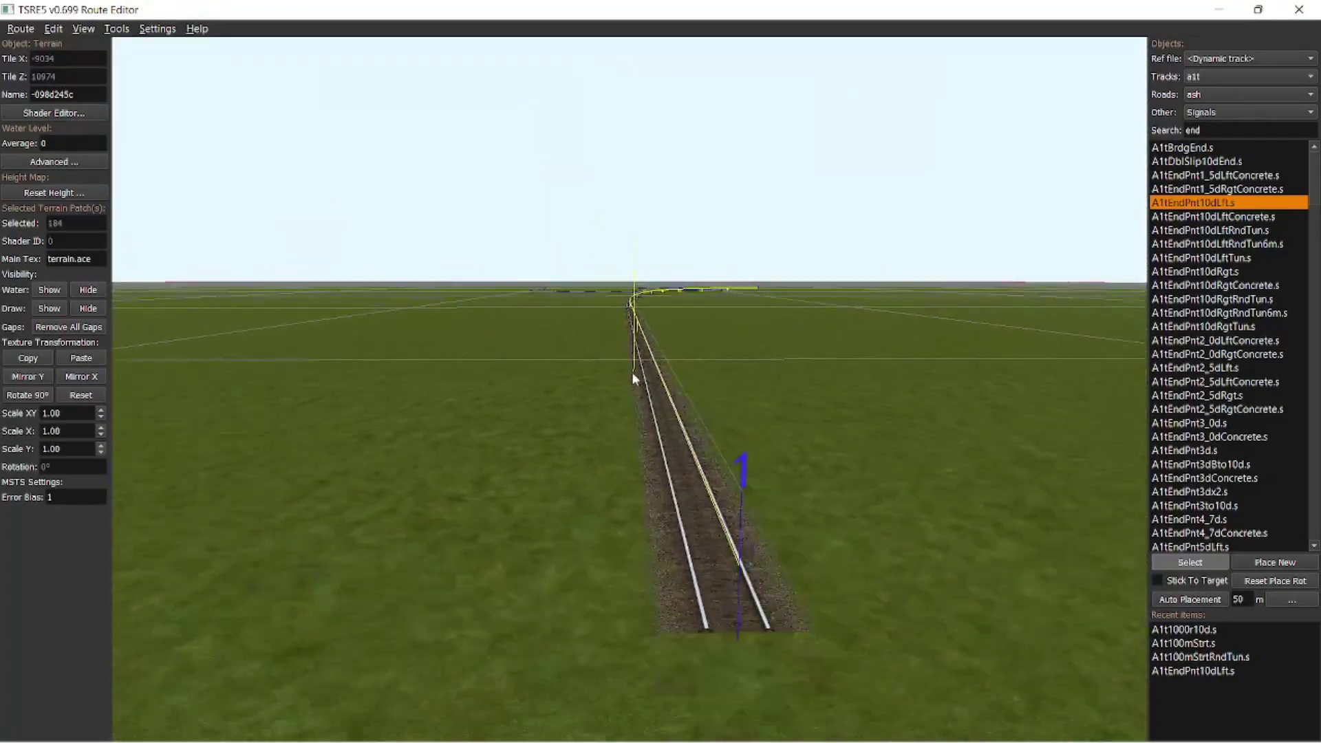
pyautogui.press('w')
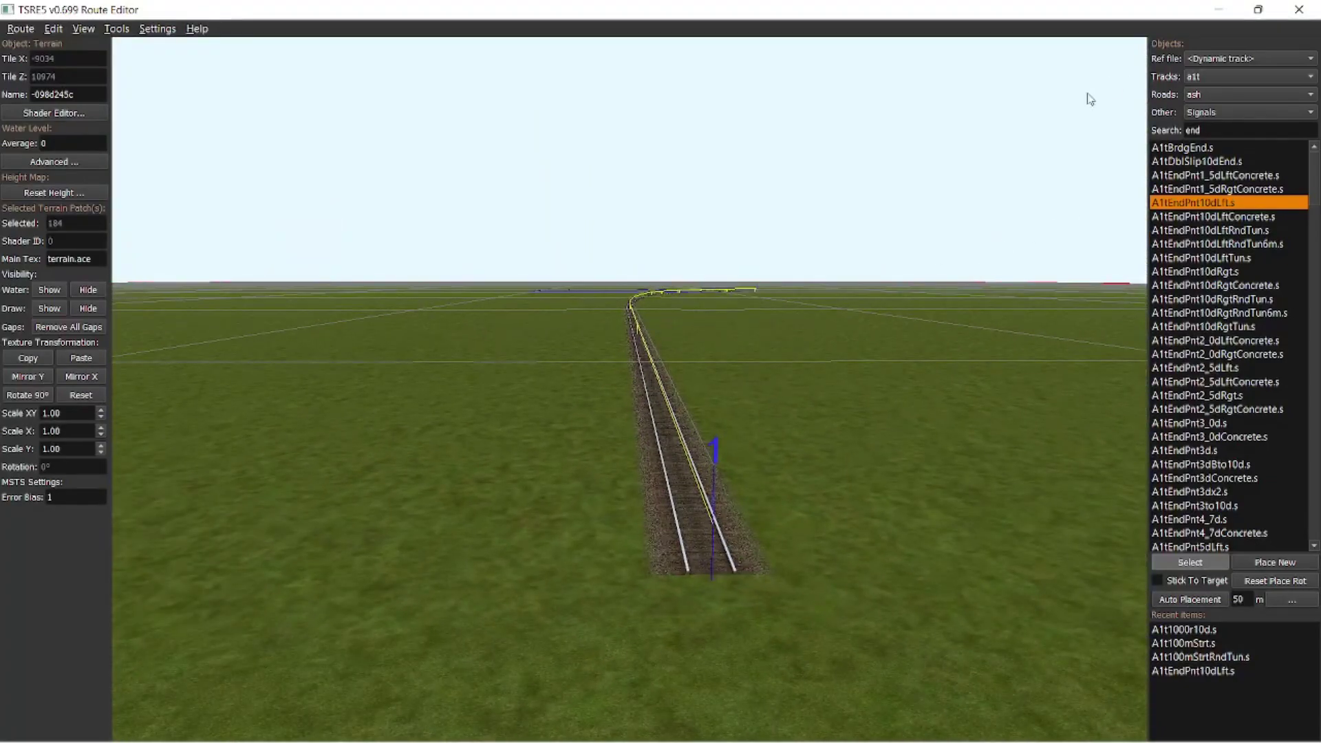
# Try the four-lane highway piece SR_Hiway_4LStr_010m.s from the sr_ road set beside the track's start and delete it.
pyautogui.click(1207, 100)
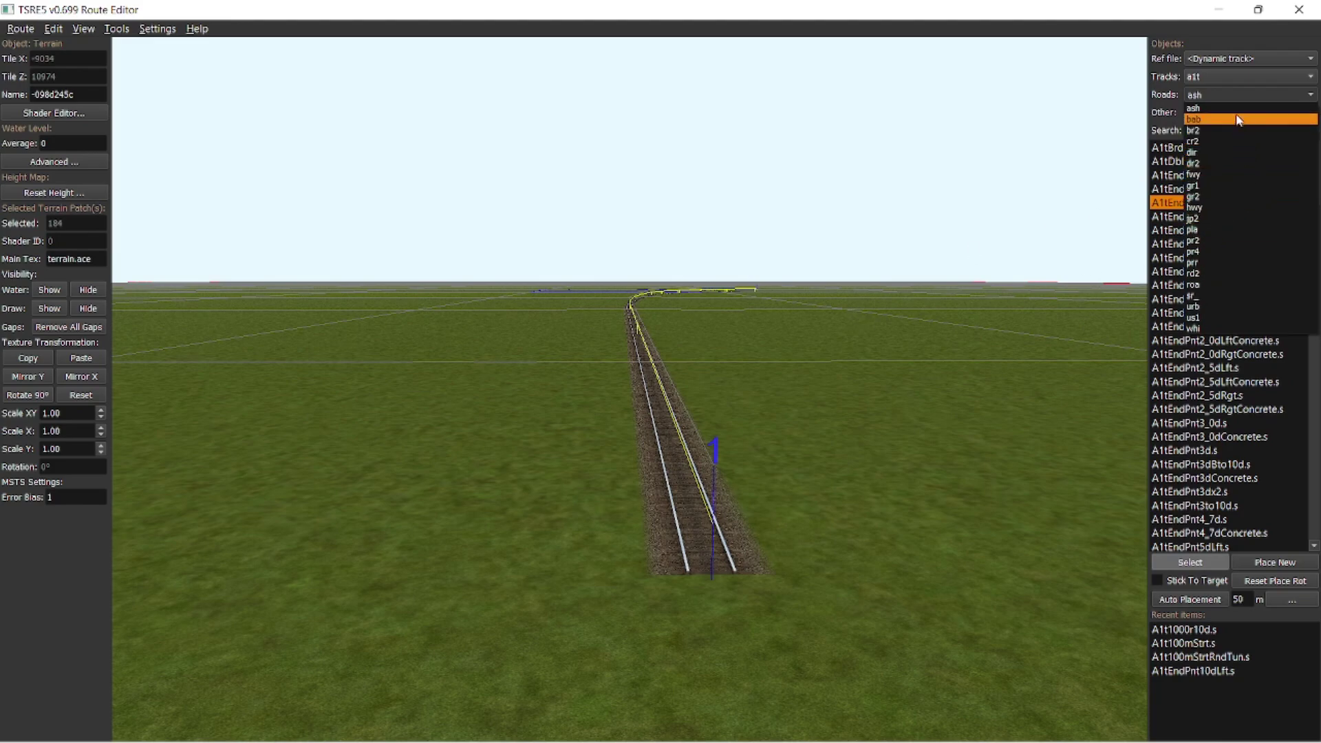
pyautogui.click(1197, 295)
pyautogui.moveTo(1310, 171); pyautogui.dragTo(1290, 390)
pyautogui.scroll(-15, 1251, 363)
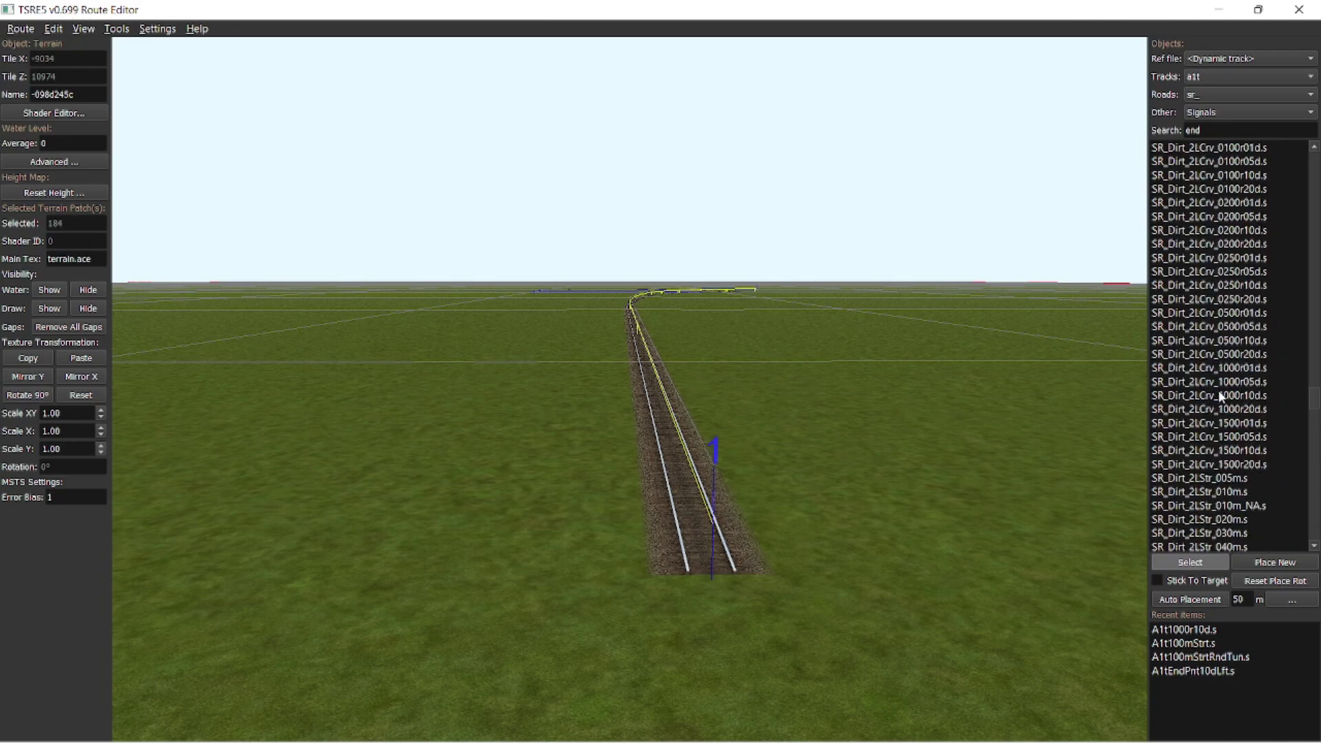
pyautogui.scroll(-20, 1210, 350)
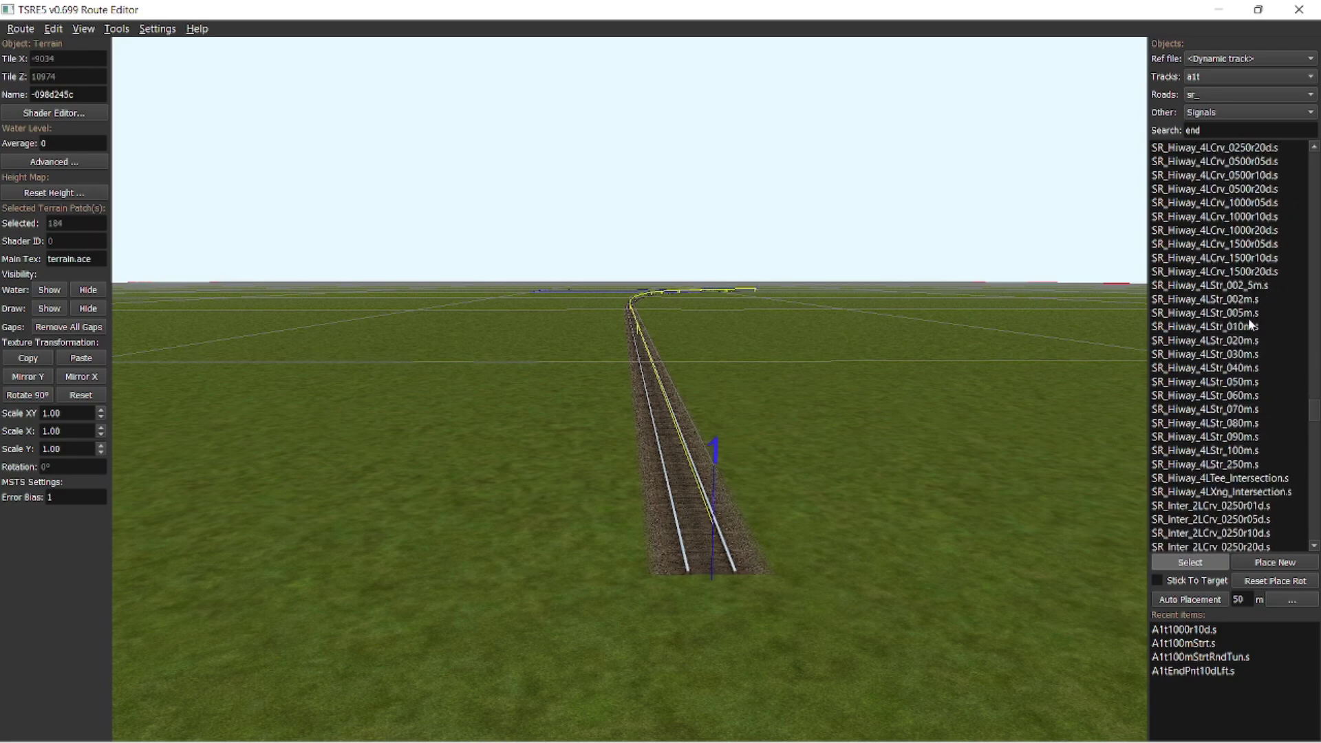
pyautogui.click(1237, 327)
pyautogui.click(1275, 562)
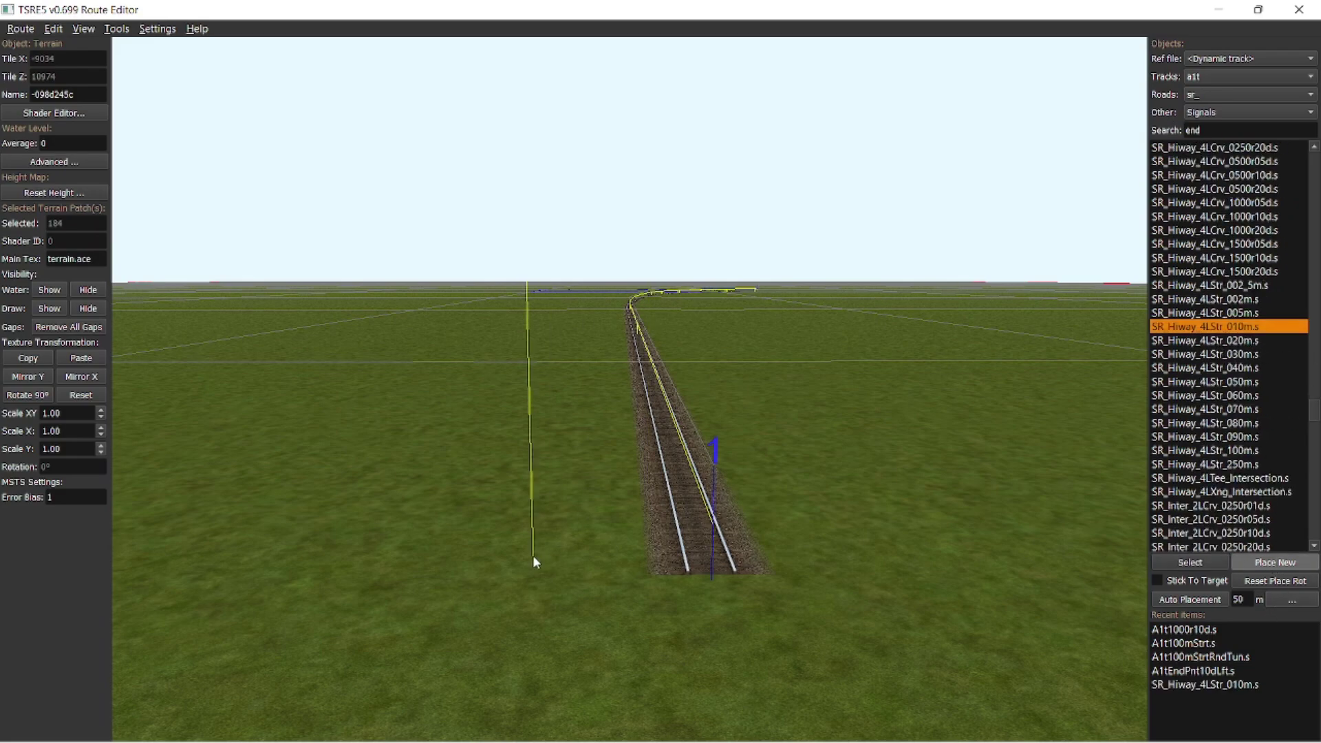
pyautogui.click(542, 559)
pyautogui.press('Delete')
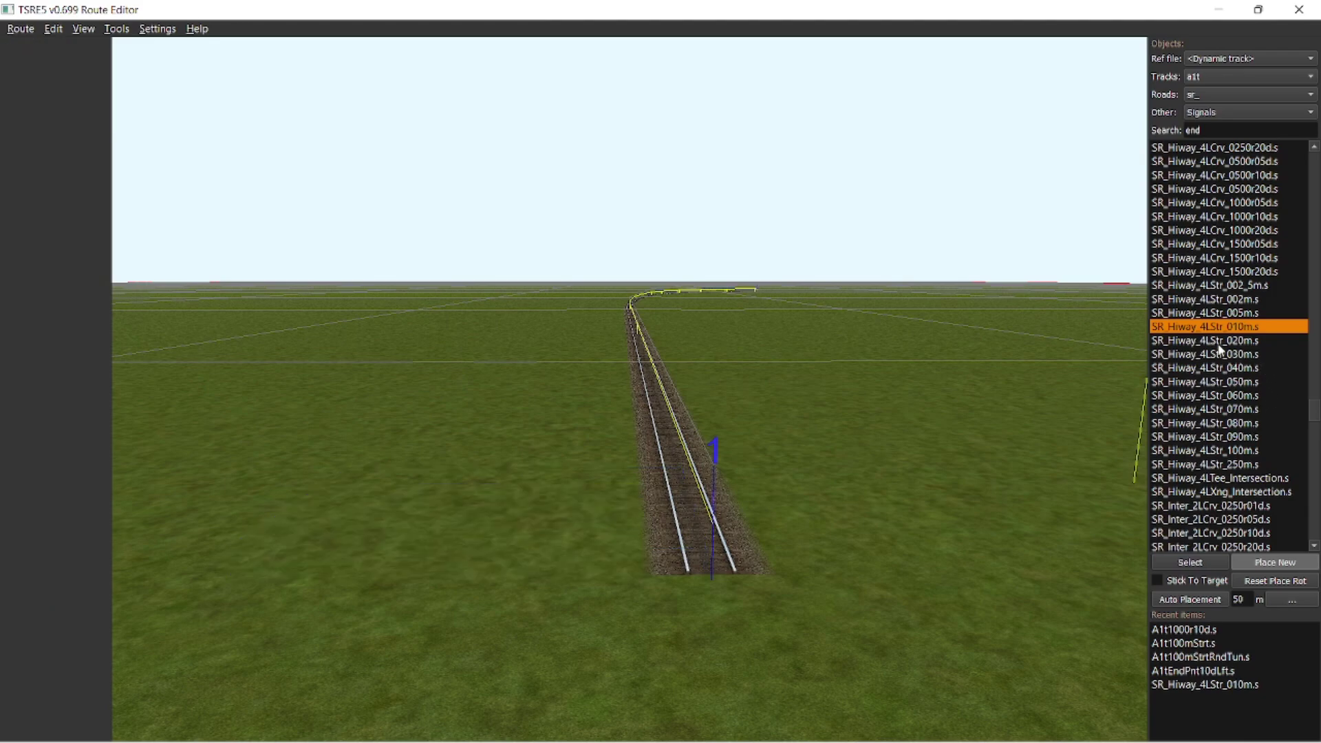
# Try the dirt road piece SR_Dirt_2LStr_010m.s beside the track's start and delete it.
pyautogui.scroll(5, 1239, 406)
pyautogui.scroll(-7, 1238, 406)
pyautogui.scroll(20, 1238, 404)
pyautogui.scroll(5, 1239, 411)
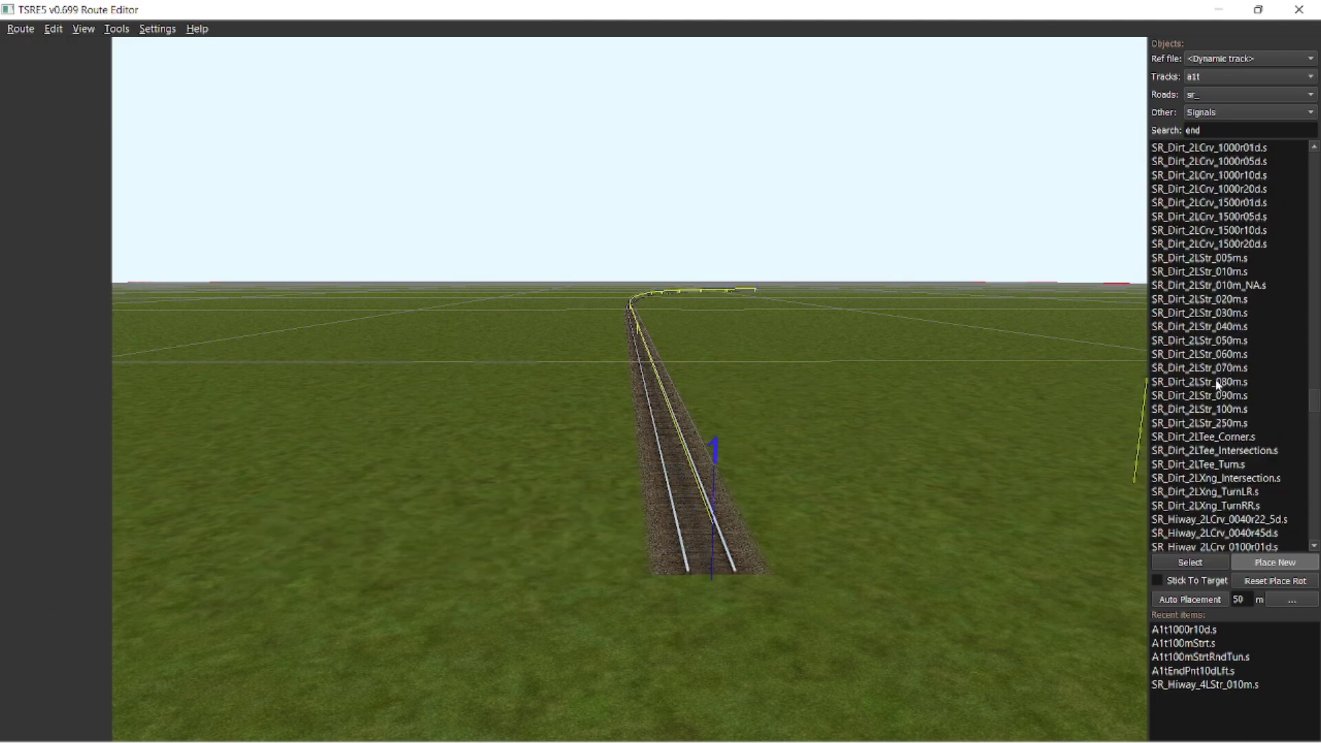
pyautogui.scroll(8, 1217, 383)
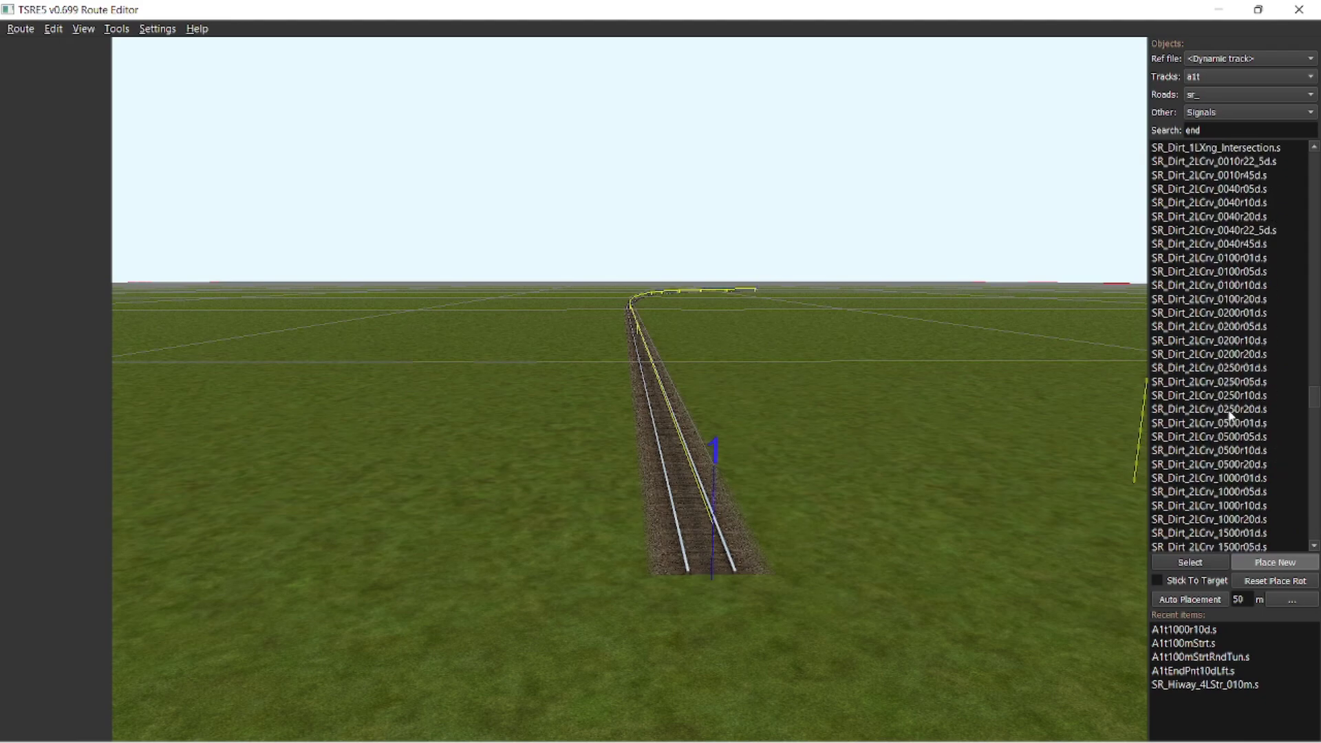
pyautogui.scroll(3, 1236, 353)
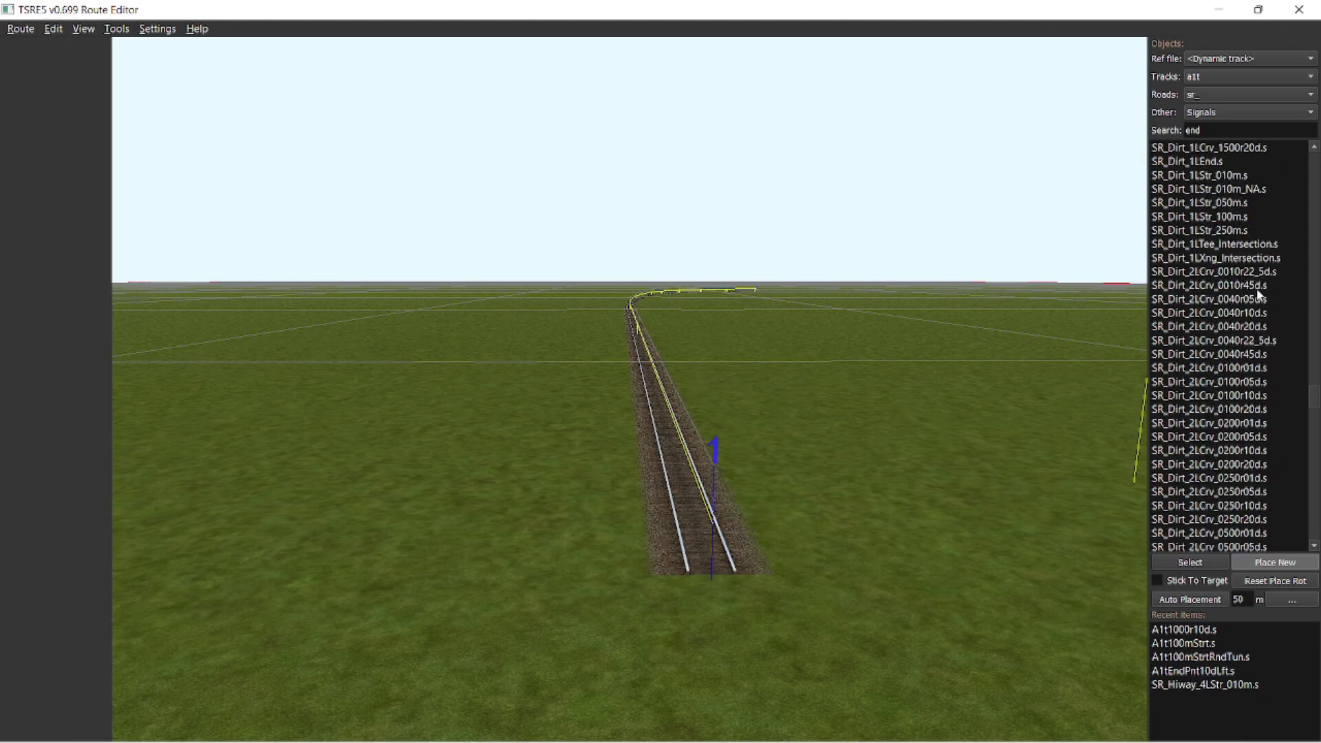
pyautogui.scroll(-5, 1241, 384)
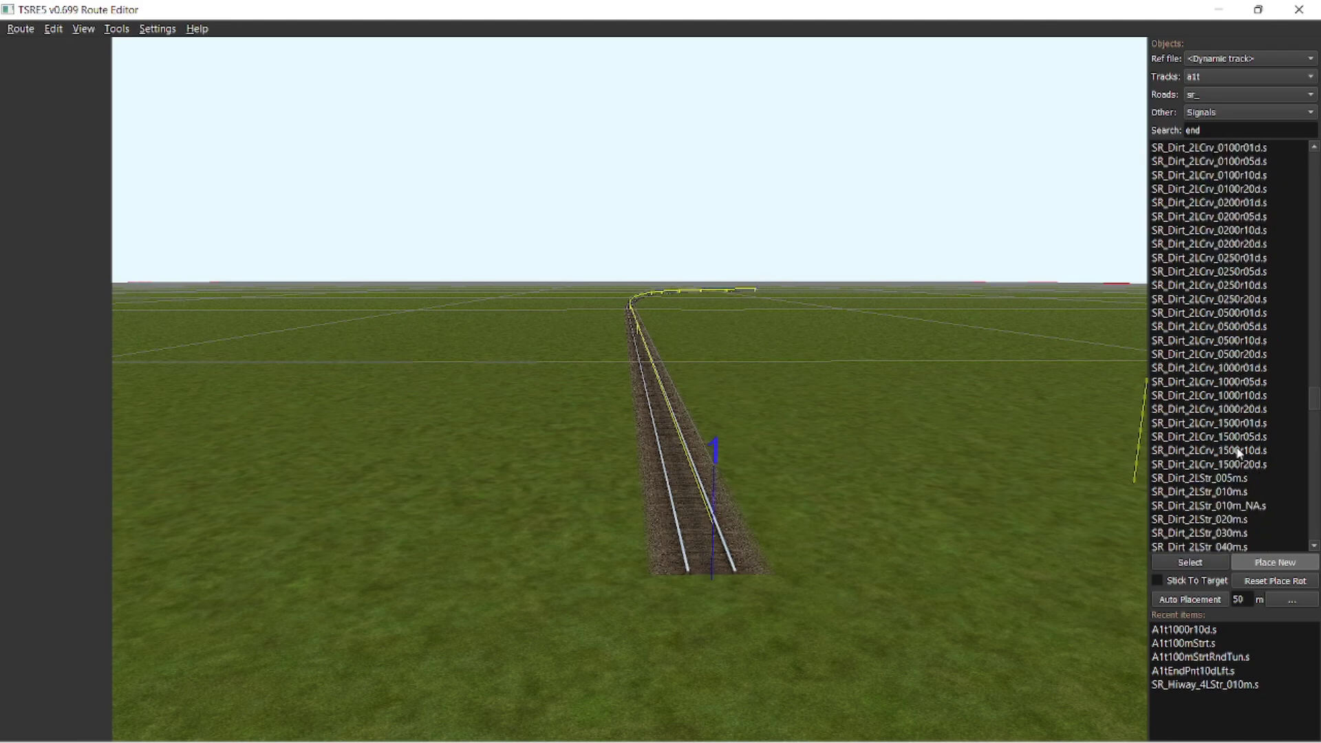
pyautogui.click(1212, 492)
pyautogui.click(1268, 565)
pyautogui.click(531, 555)
pyautogui.press('Delete')
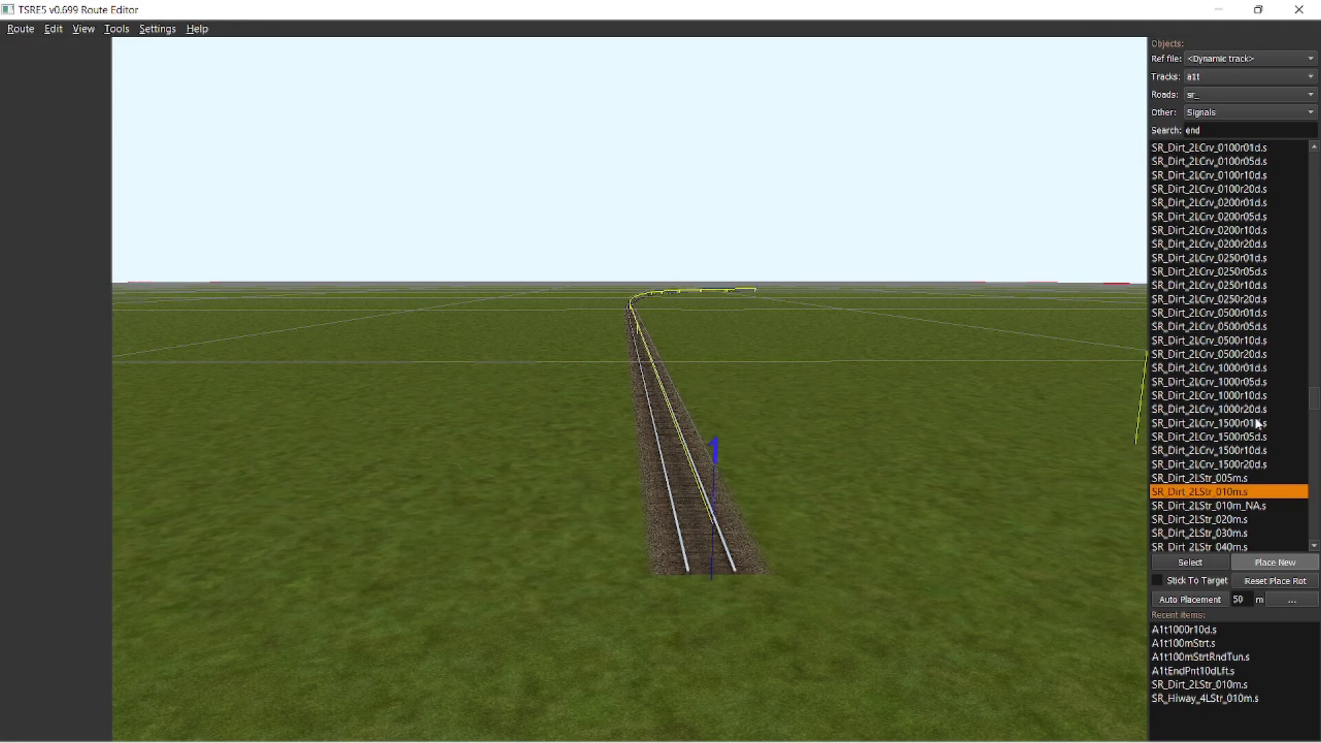
# Look through the remaining sr_ pieces and switch the road set to roa.
pyautogui.scroll(-15, 1264, 418)
pyautogui.moveTo(1307, 416); pyautogui.dragTo(1292, 322)
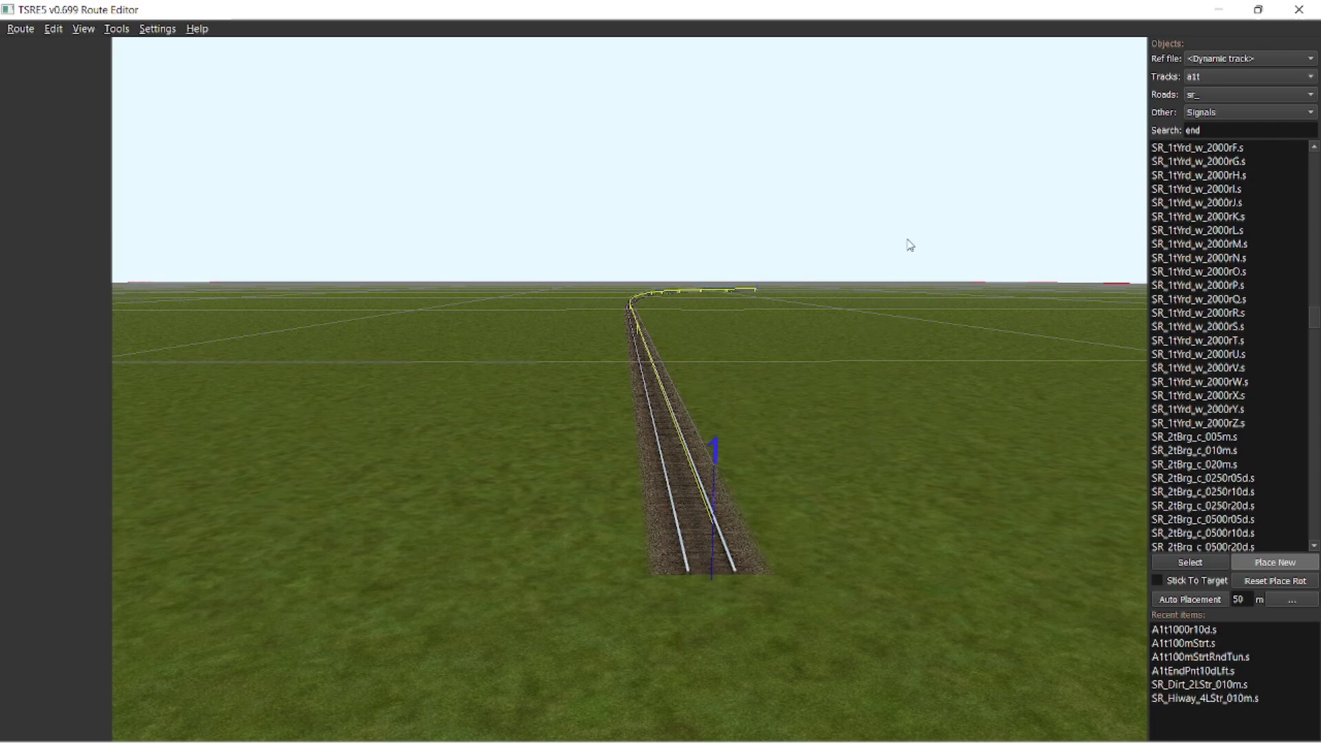
pyautogui.scroll(3, 1192, 184)
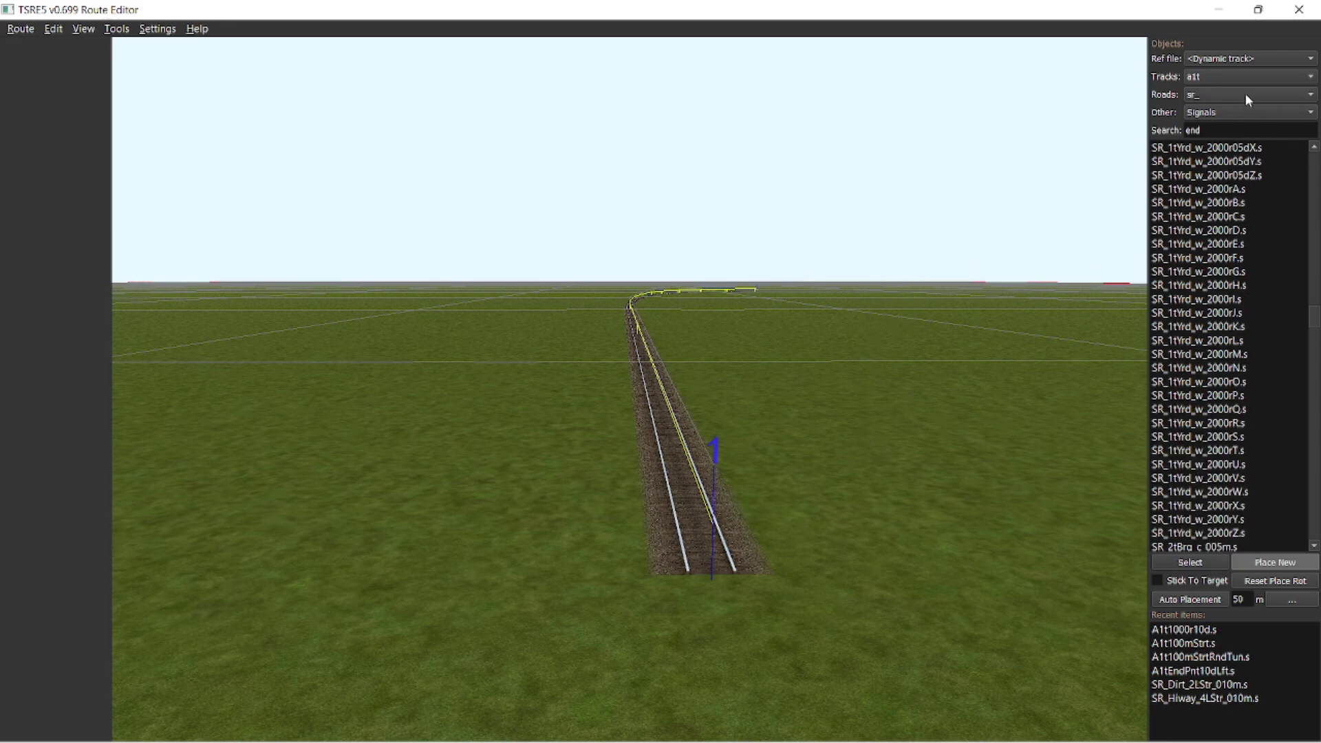
pyautogui.click(1245, 93)
pyautogui.click(1202, 285)
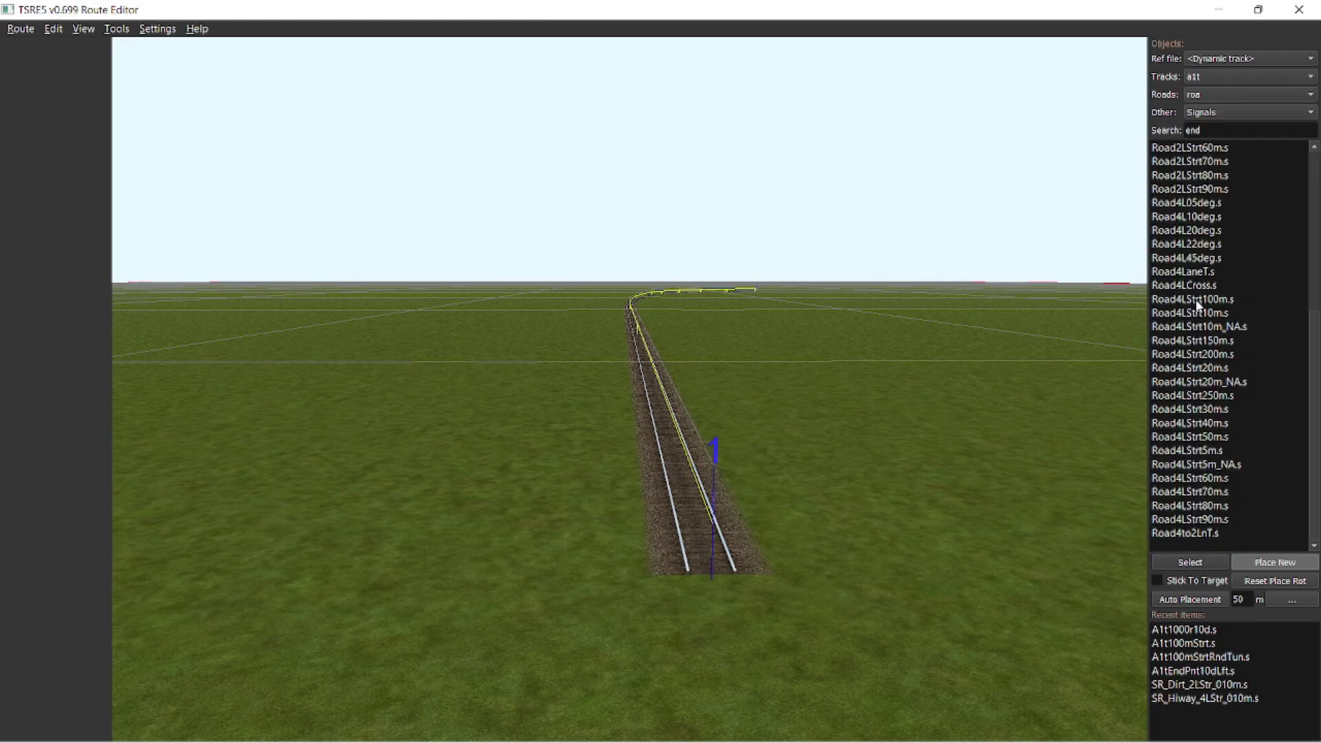
# Try the four-lane piece Road4LStrt10m.s beside the start of the track and delete it.
pyautogui.click(1196, 301)
pyautogui.click(1215, 313)
pyautogui.click(1285, 568)
pyautogui.click(879, 500)
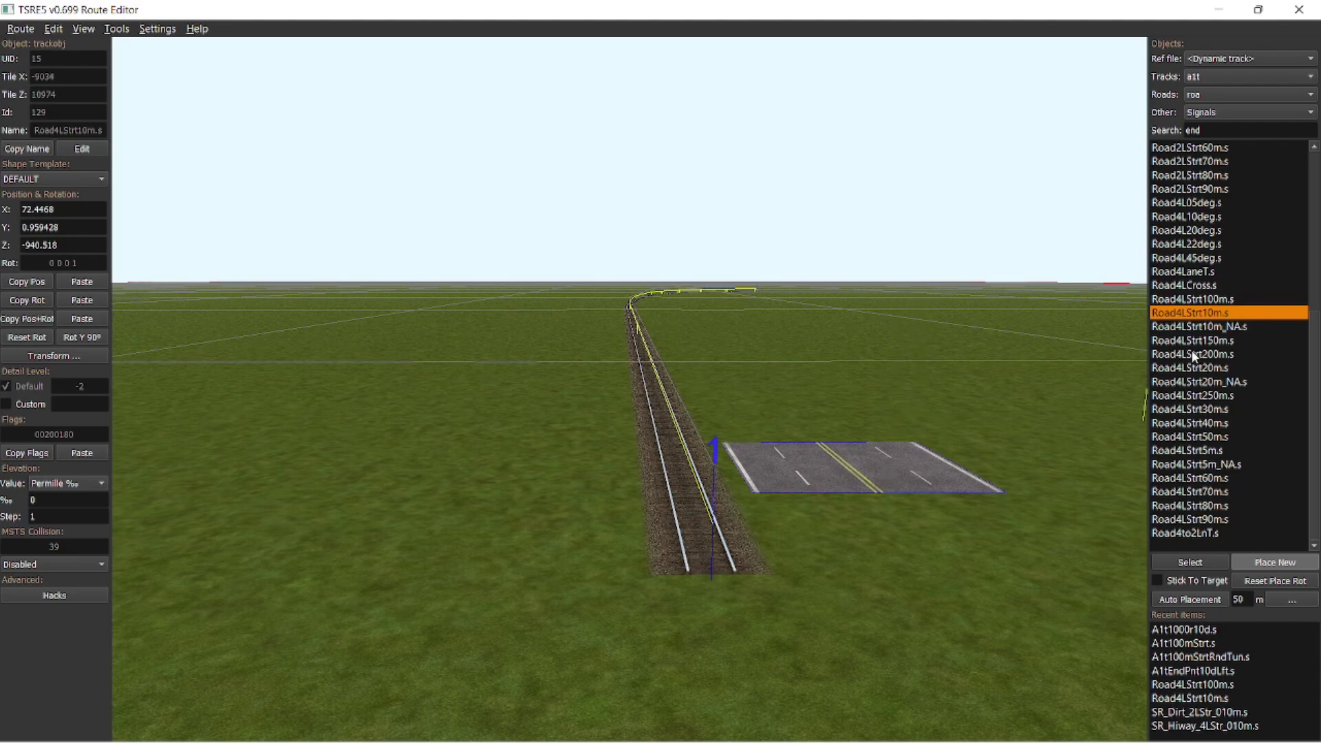
pyautogui.scroll(5, 1232, 313)
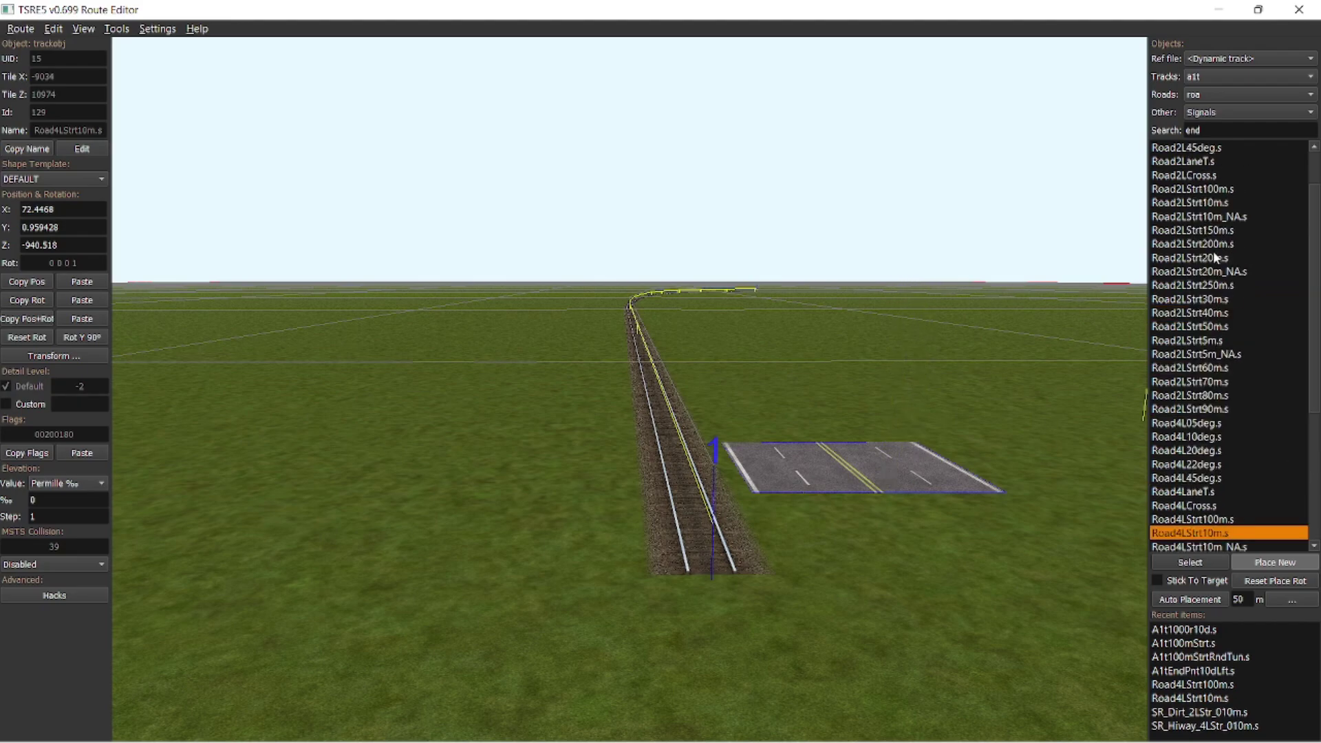
pyautogui.press('Delete')
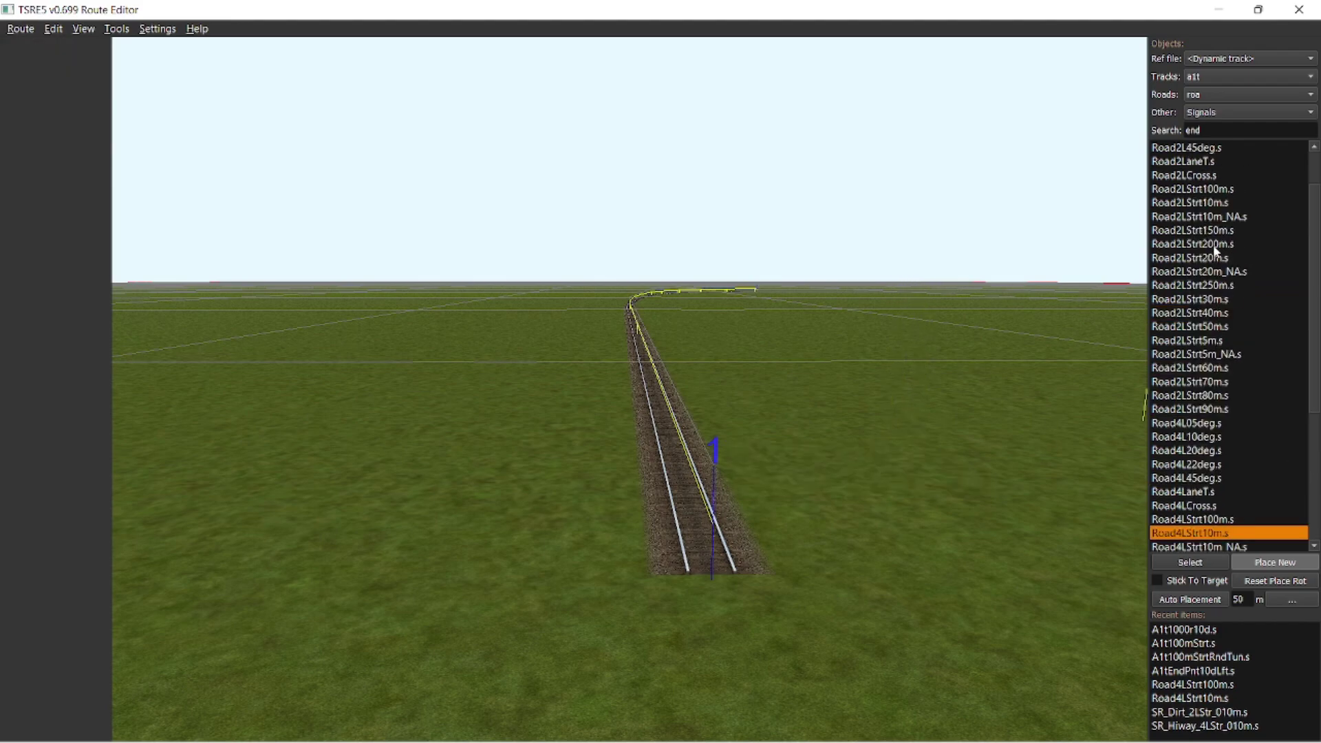
# Place the two-lane road piece Road2LStrt10m.s beside the start of the track and adjust its position.
pyautogui.click(1204, 203)
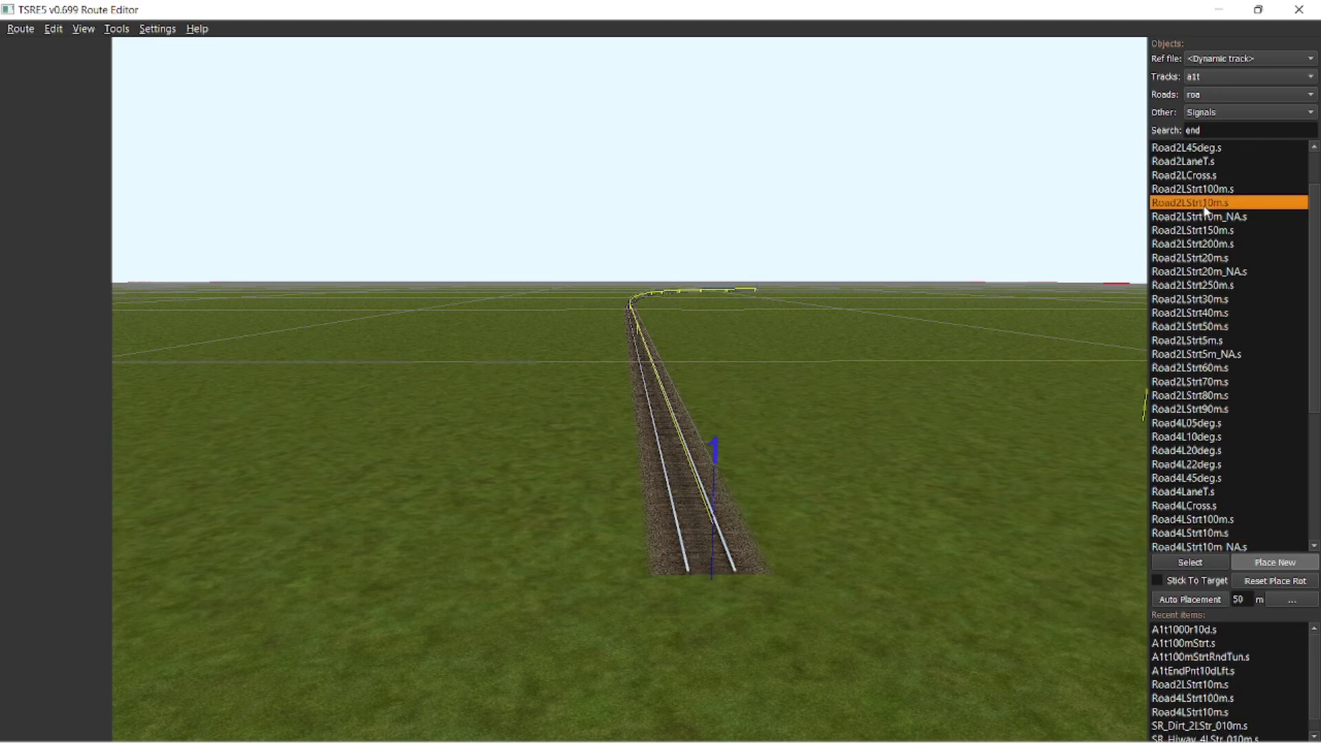
pyautogui.click(1274, 563)
pyautogui.click(555, 583)
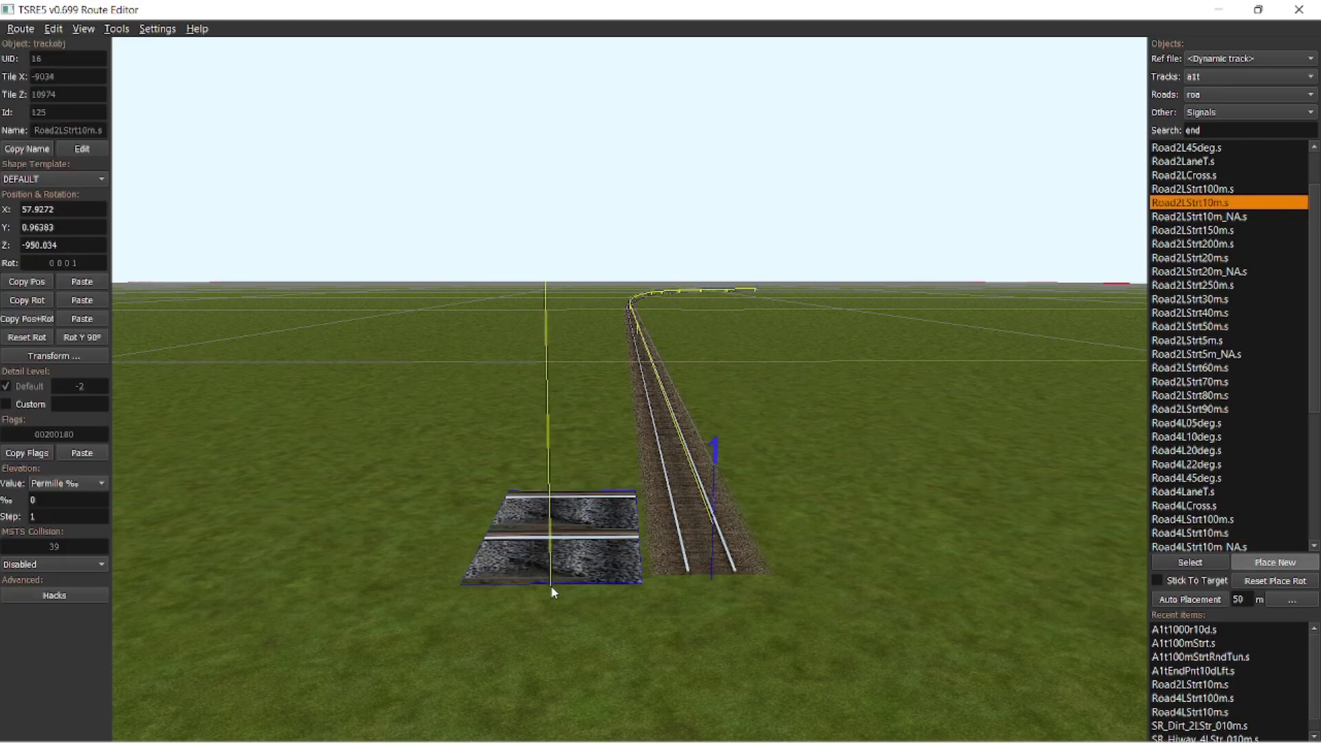
pyautogui.moveTo(560, 583); pyautogui.dragTo(557, 572)
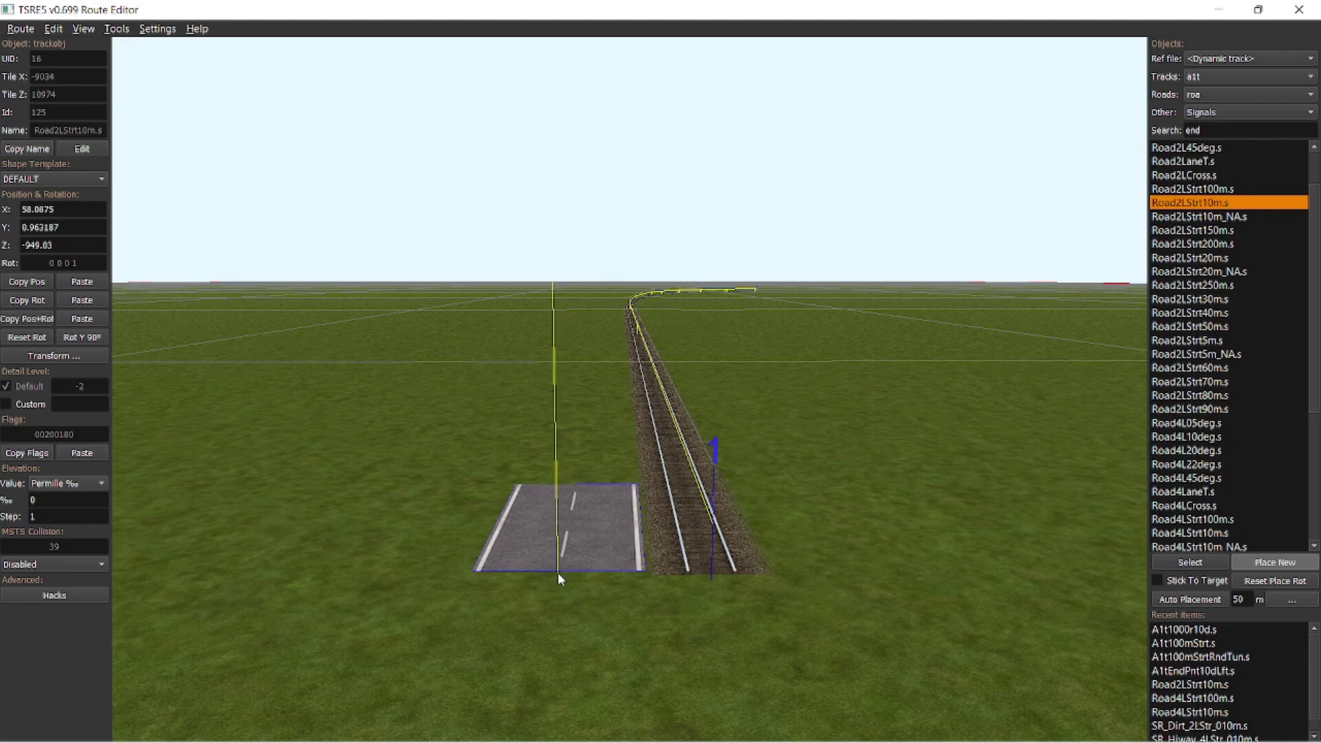
# Try joining a second Road2LStrt10m.s to the far end of the road piece, and delete both pieces.
pyautogui.click(1275, 563)
pyautogui.click(546, 483)
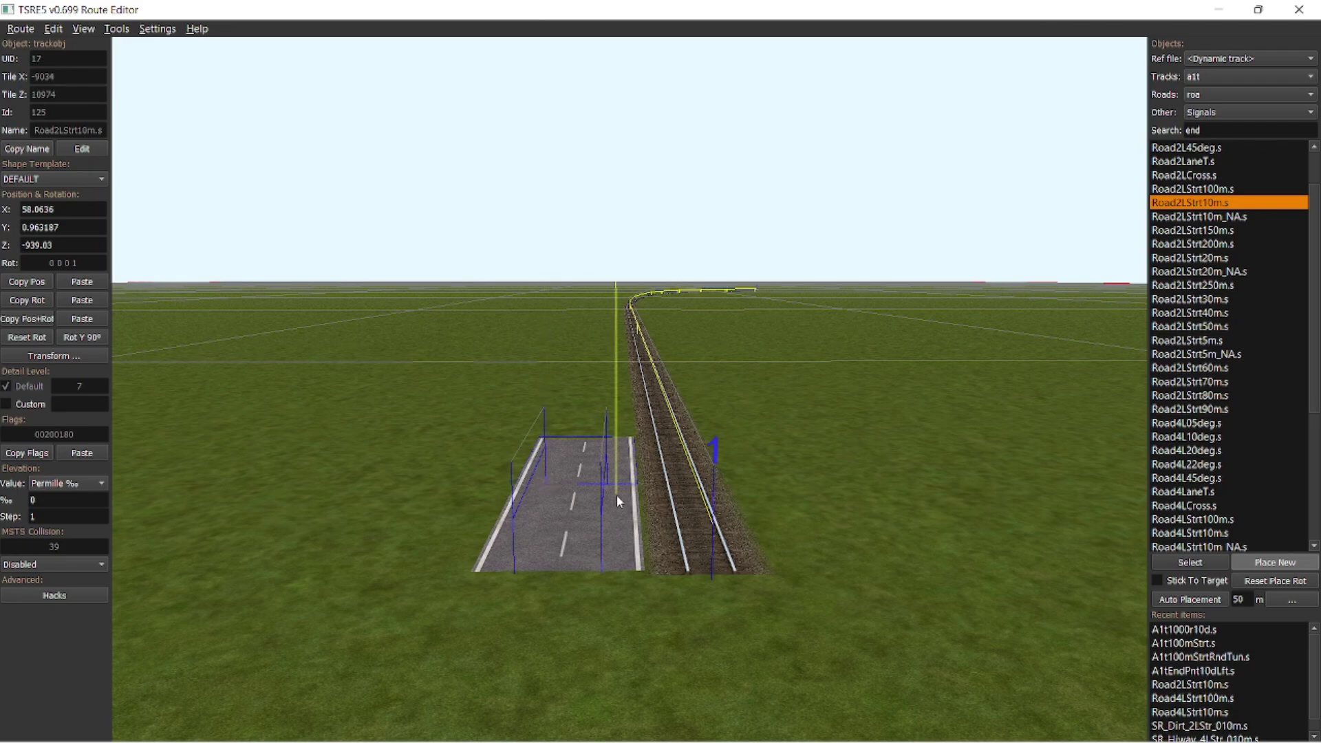
pyautogui.press('Delete')
pyautogui.click(1172, 564)
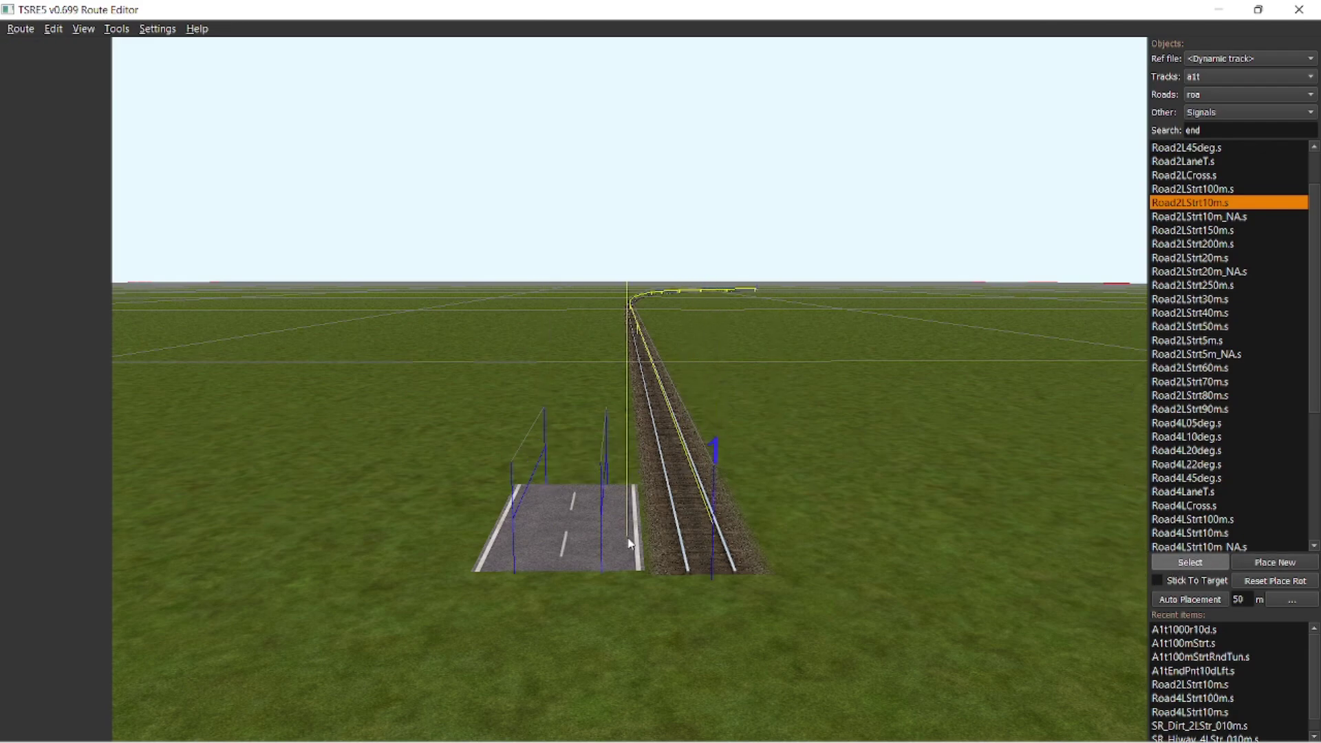
pyautogui.click(627, 543)
pyautogui.press('Delete')
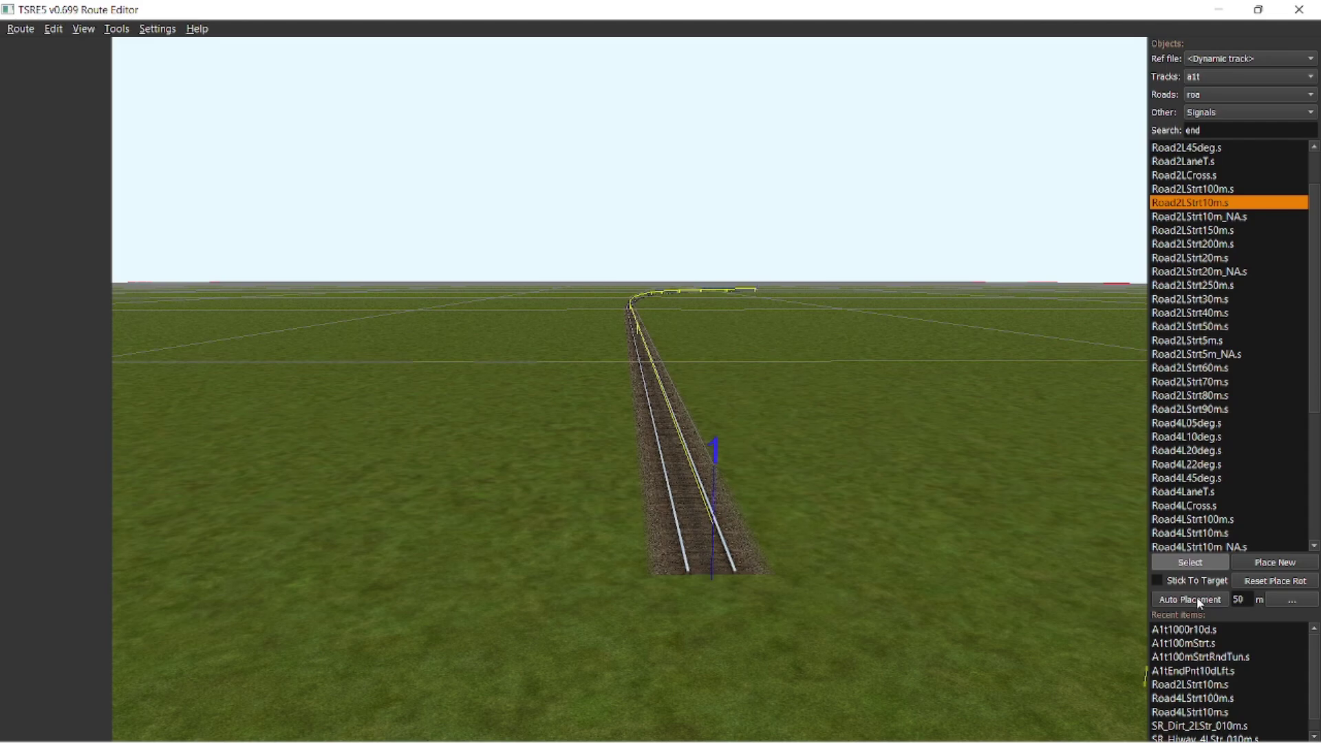
# Show the auto placement options and set their target to Tracks.
pyautogui.click(1291, 601)
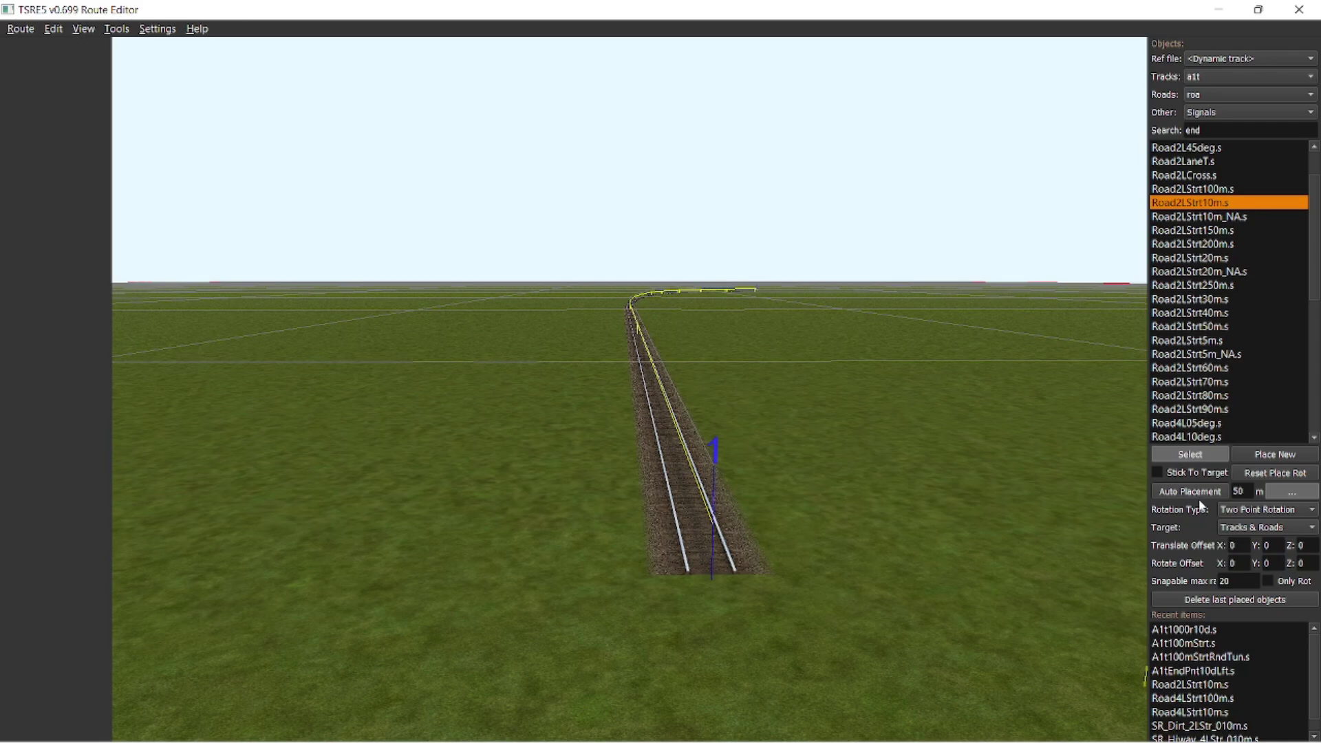
pyautogui.click(1241, 532)
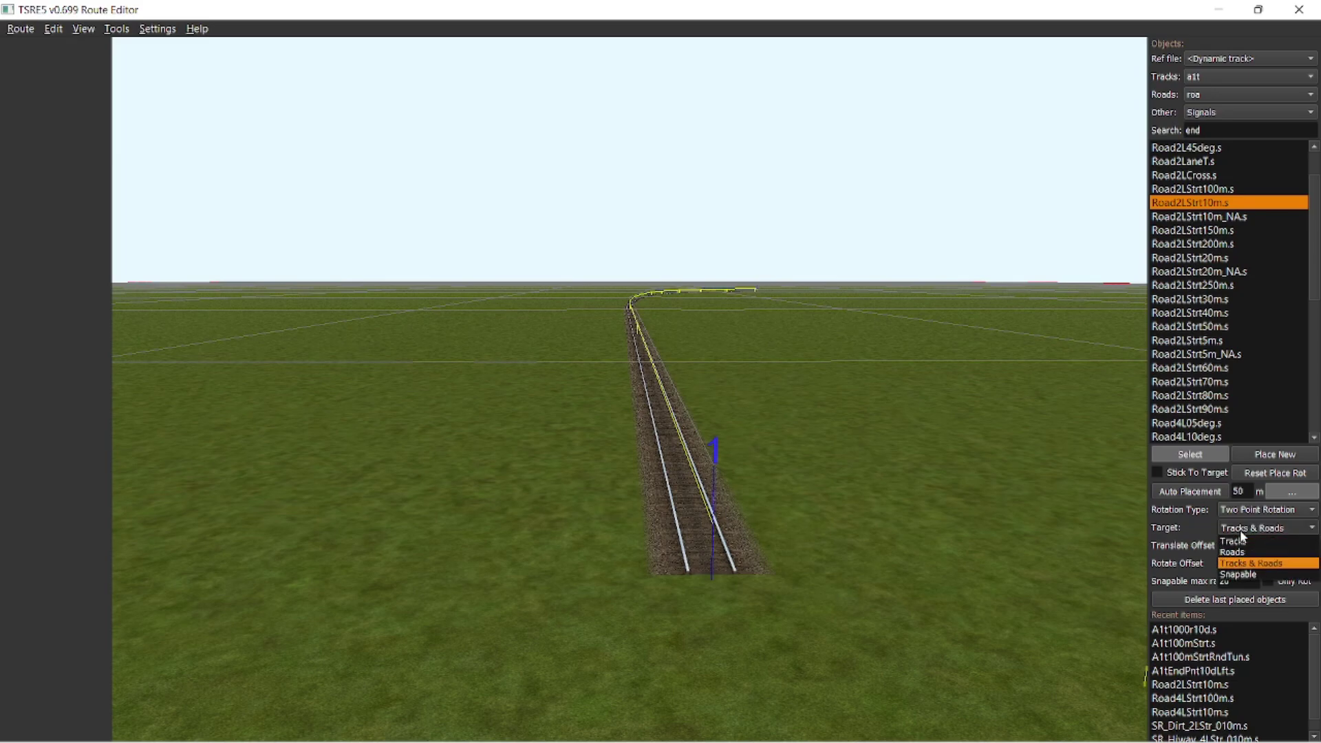
pyautogui.click(1241, 541)
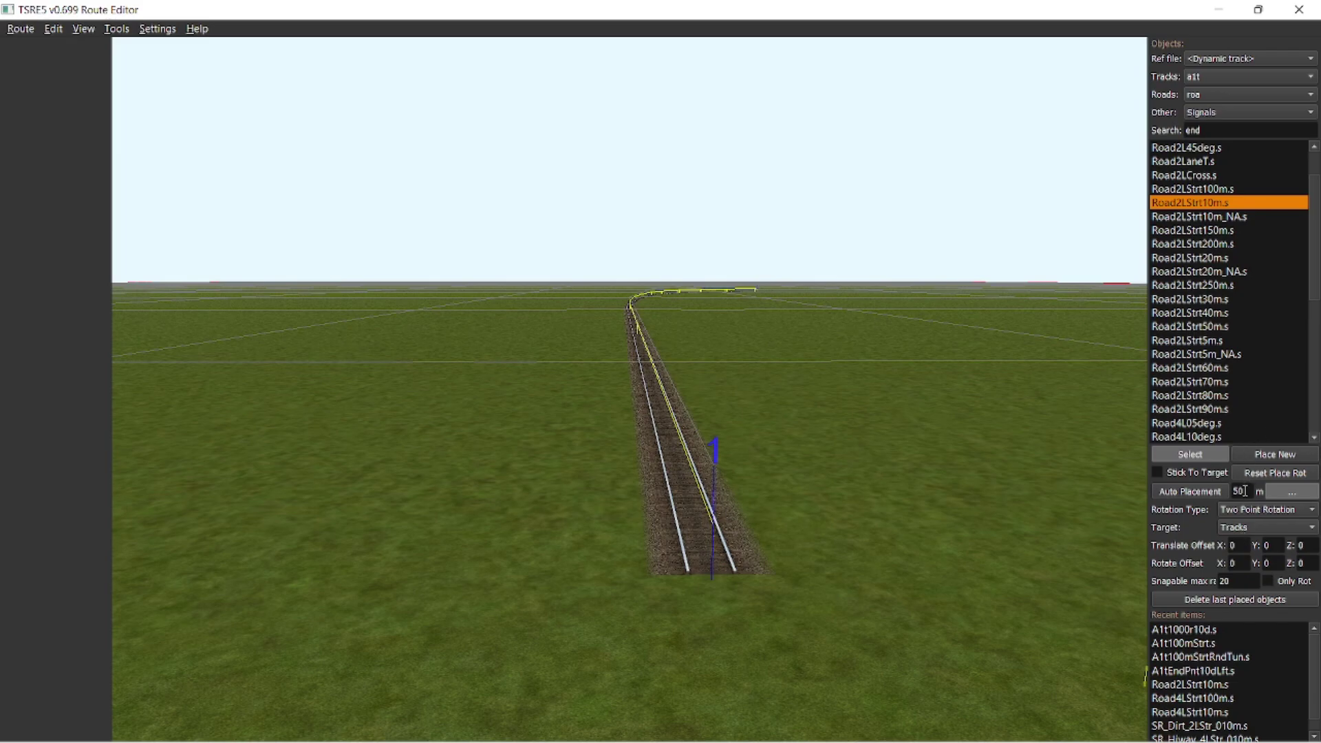
# Try auto-placing Road2LStrt10m.s along the track at 50 m spacing and delete the placed objects.
pyautogui.click(1189, 492)
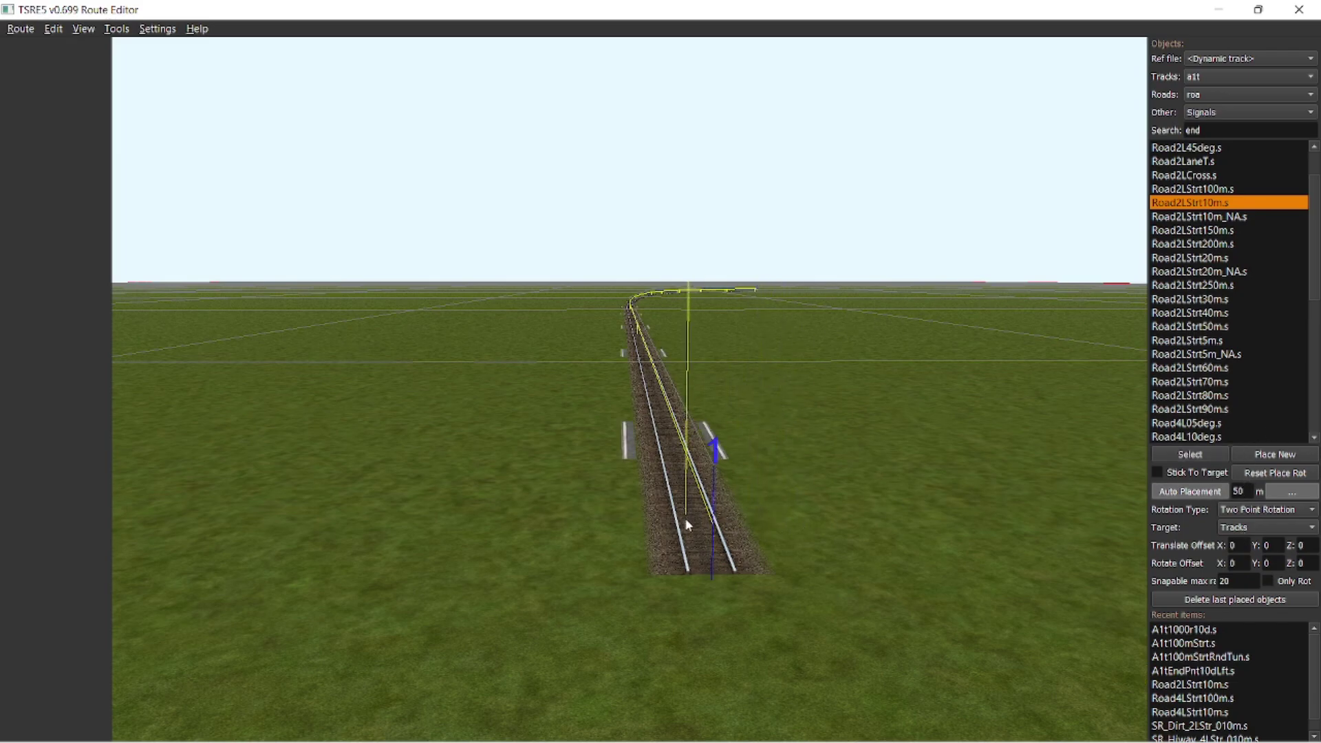
pyautogui.scroll(2, 717, 506)
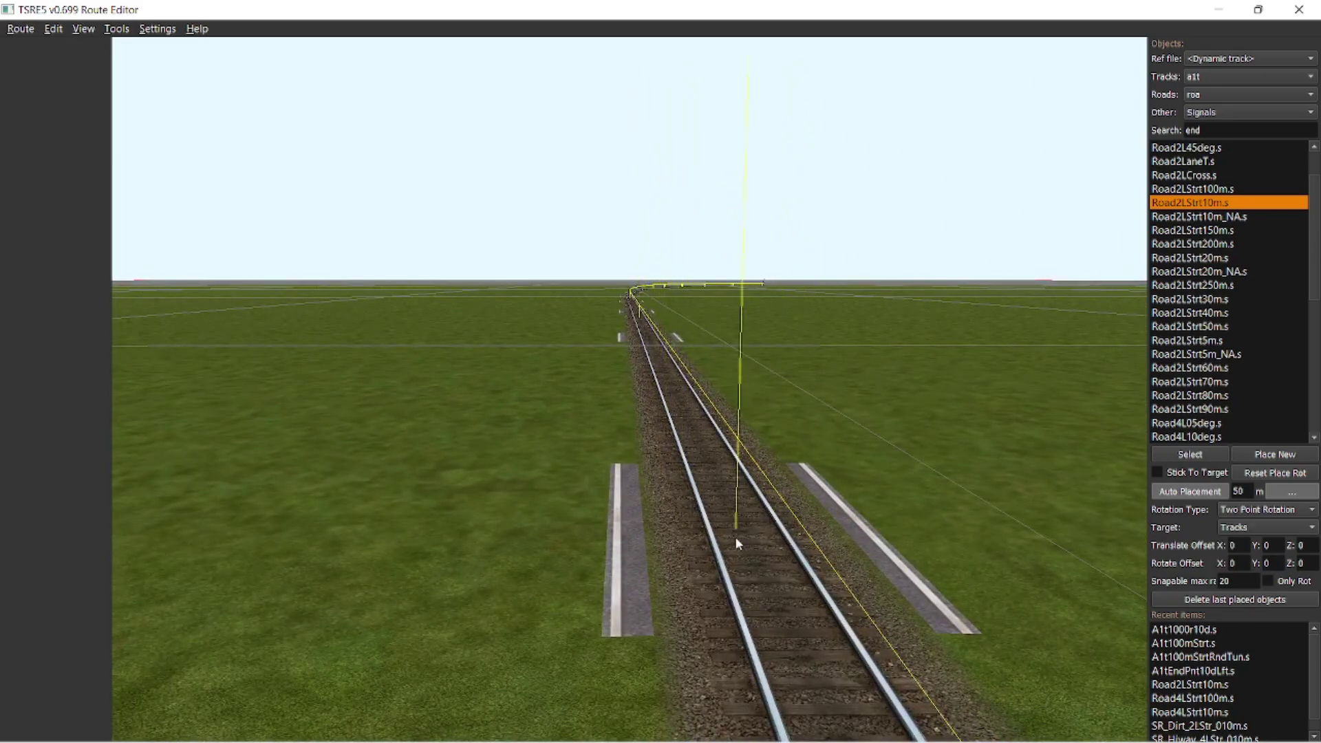
pyautogui.click(1224, 602)
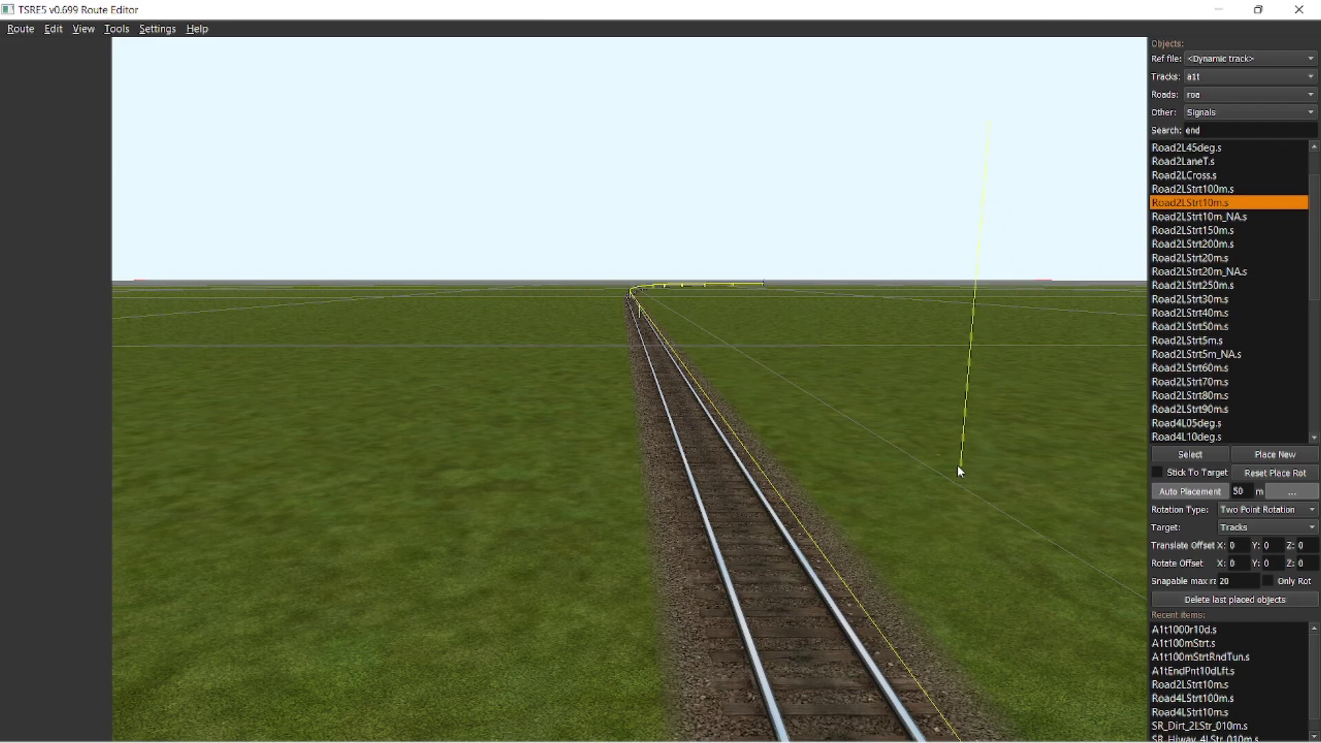
# Auto-place Road2LStrt10m.s along the track with 10 m spacing and an X translate offset of -10.
pyautogui.click(1245, 490)
pyautogui.click(1236, 547)
pyautogui.click(1186, 491)
pyautogui.click(1161, 496)
pyautogui.moveTo(917, 365); pyautogui.dragTo(912, 407, button='right')
pyautogui.press('s')
pyautogui.click(734, 554)
pyautogui.press('d')
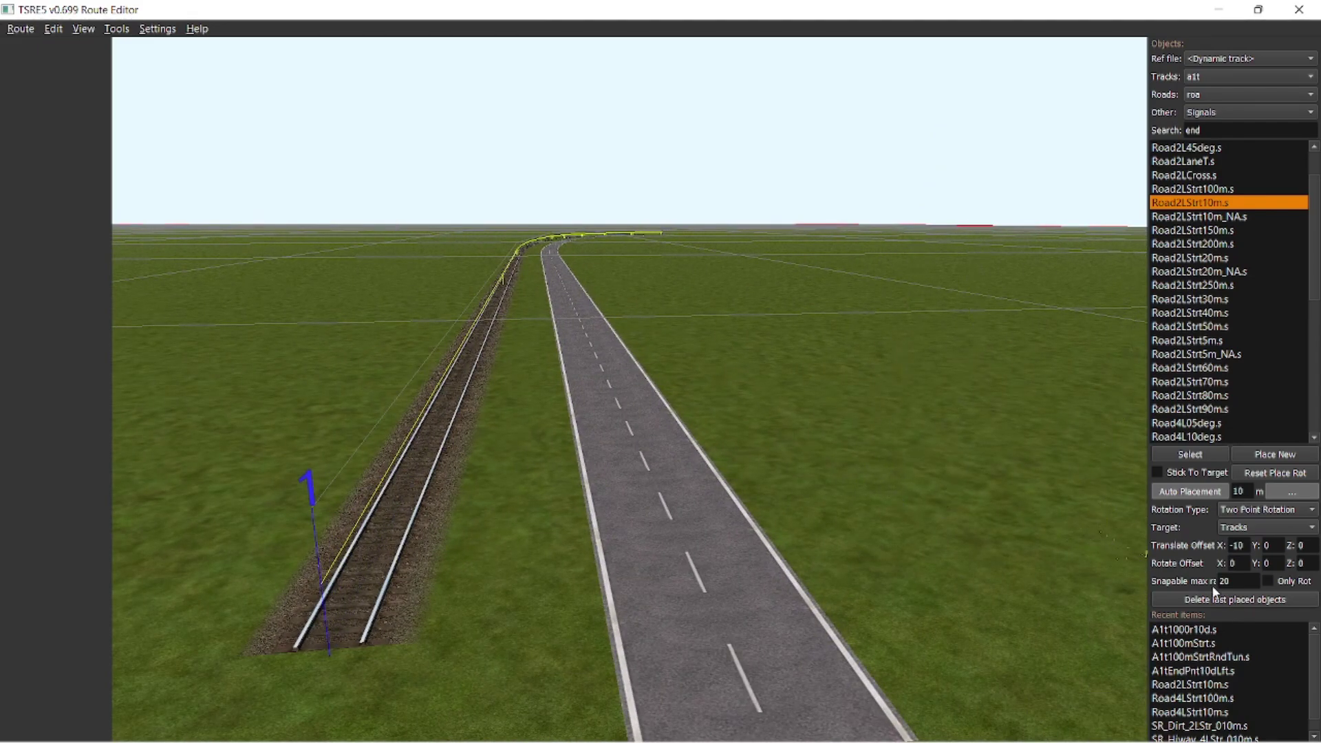
# Delete the last placed road and auto-place it again along the track with an X translate offset of 10.
pyautogui.click(1244, 600)
pyautogui.moveTo(1247, 546); pyautogui.dragTo(1221, 550)
pyautogui.click(1205, 495)
pyautogui.click(403, 508)
pyautogui.press('a')
pyautogui.press('s')
pyautogui.press('w')
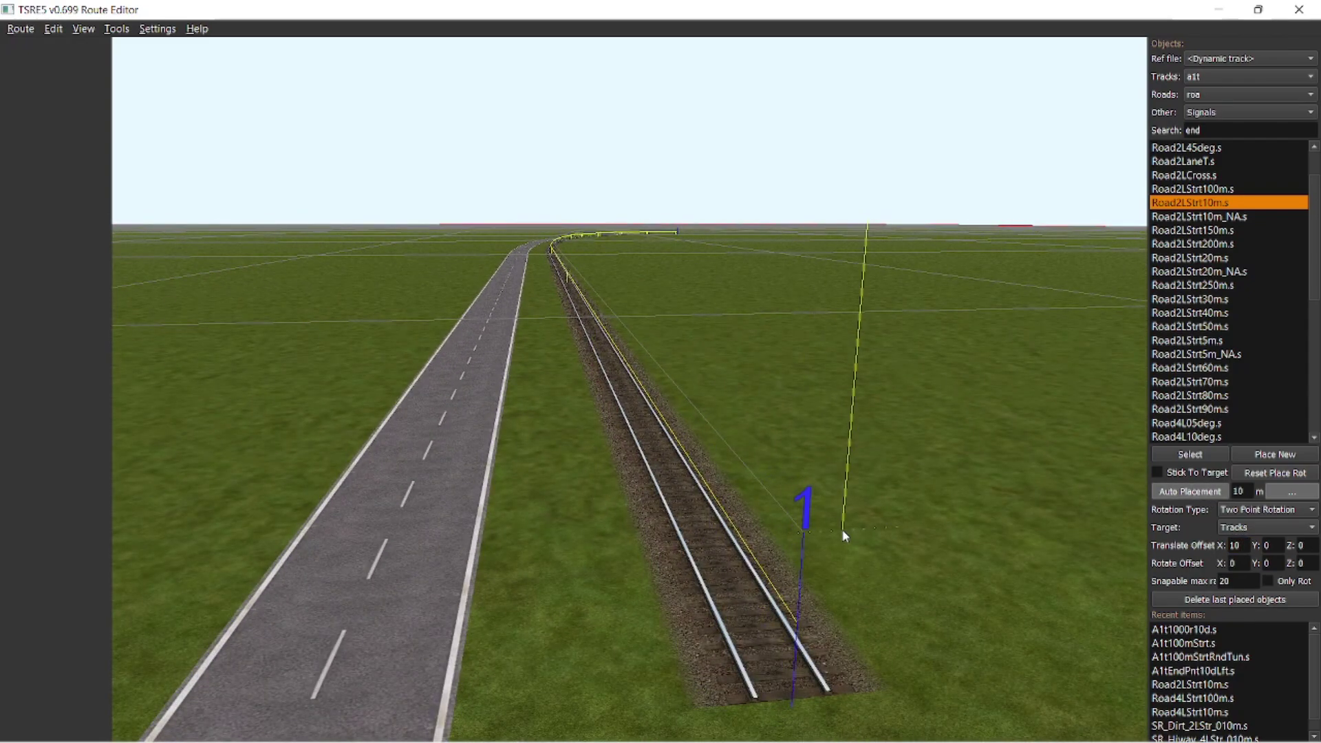
# Replace the last placed road with one auto-placed along the track at an X translate offset of 5.
pyautogui.click(1212, 604)
pyautogui.doubleClick(1232, 549)
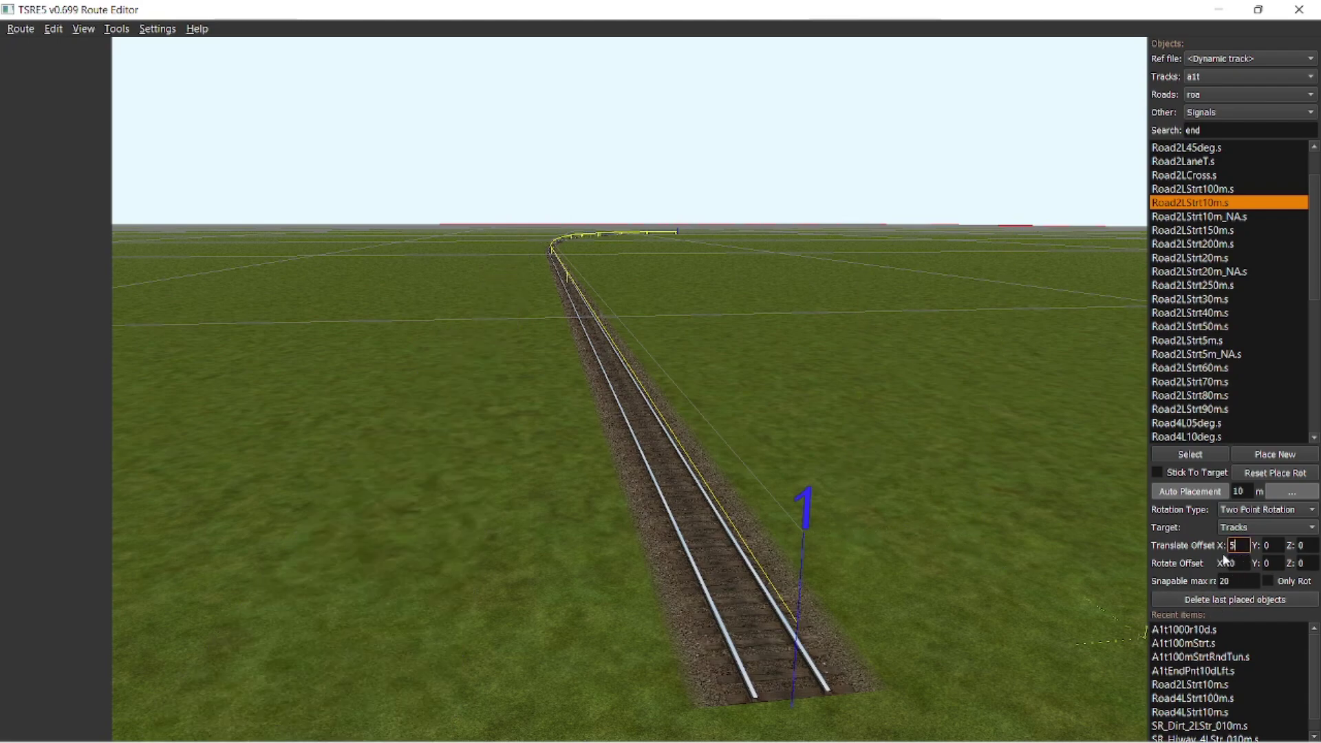
pyautogui.click(1174, 497)
pyautogui.click(1174, 497)
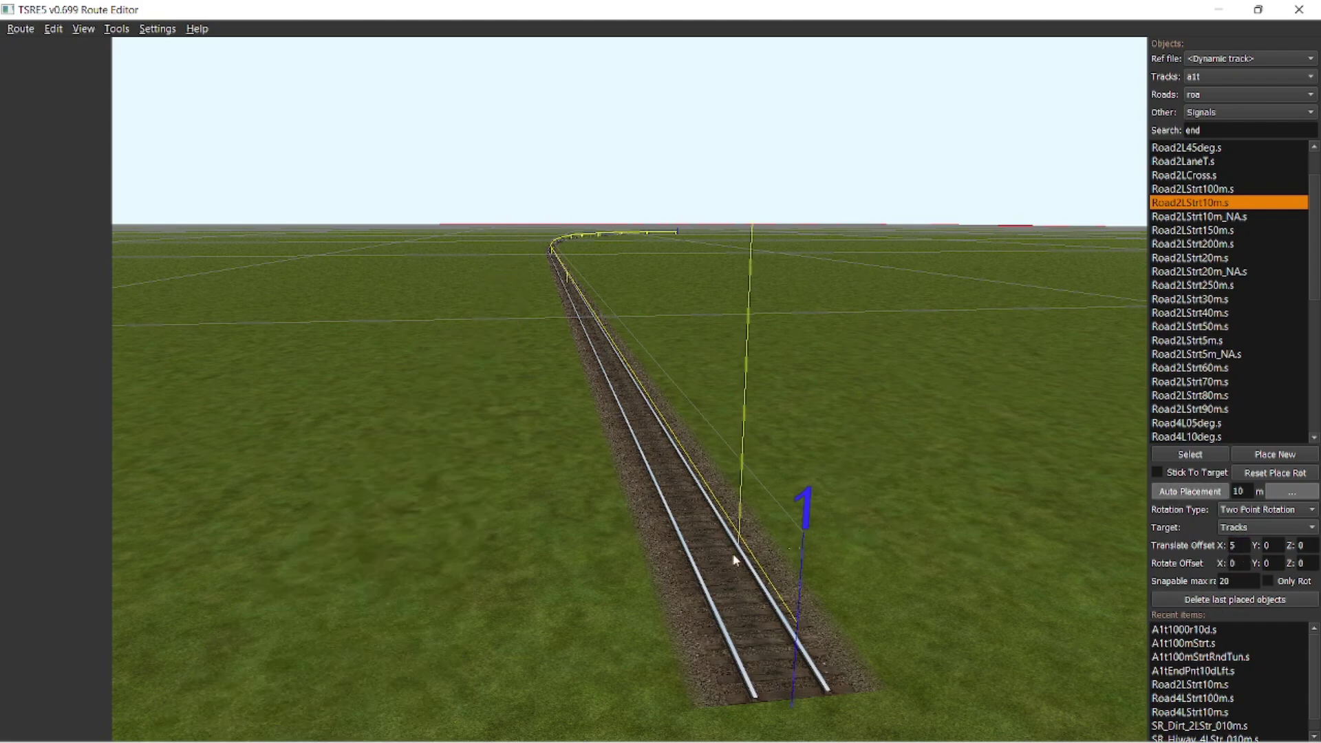
pyautogui.click(691, 581)
# Follow the road beside the track around the bend, examining how the road pieces join and follow the gradient.
pyautogui.press('s')
pyautogui.press('w')
pyautogui.moveTo(840, 606)
pyautogui.mouseDown(button='right')
pyautogui.moveTo(865, 610)
pyautogui.moveTo(848, 601)
pyautogui.mouseUp(button='right')
pyautogui.press('w')
pyautogui.press('w')
pyautogui.press('w')
pyautogui.press('s')
pyautogui.press('w')
pyautogui.press('s')
pyautogui.press('w')
pyautogui.press('Left')
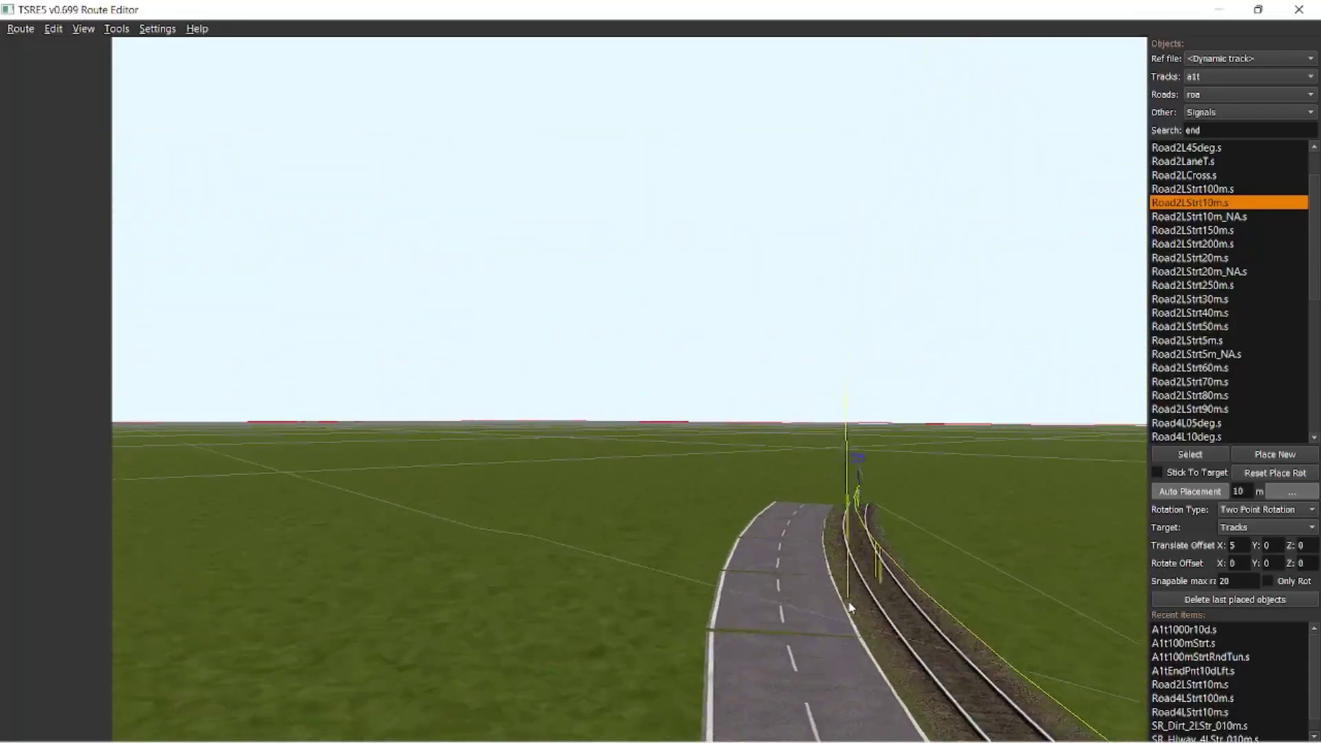
# Replace the last placed road with one auto-placed along the track at 5 m spacing.
pyautogui.press('Down')
pyautogui.moveTo(852, 603); pyautogui.dragTo(902, 605, button='right')
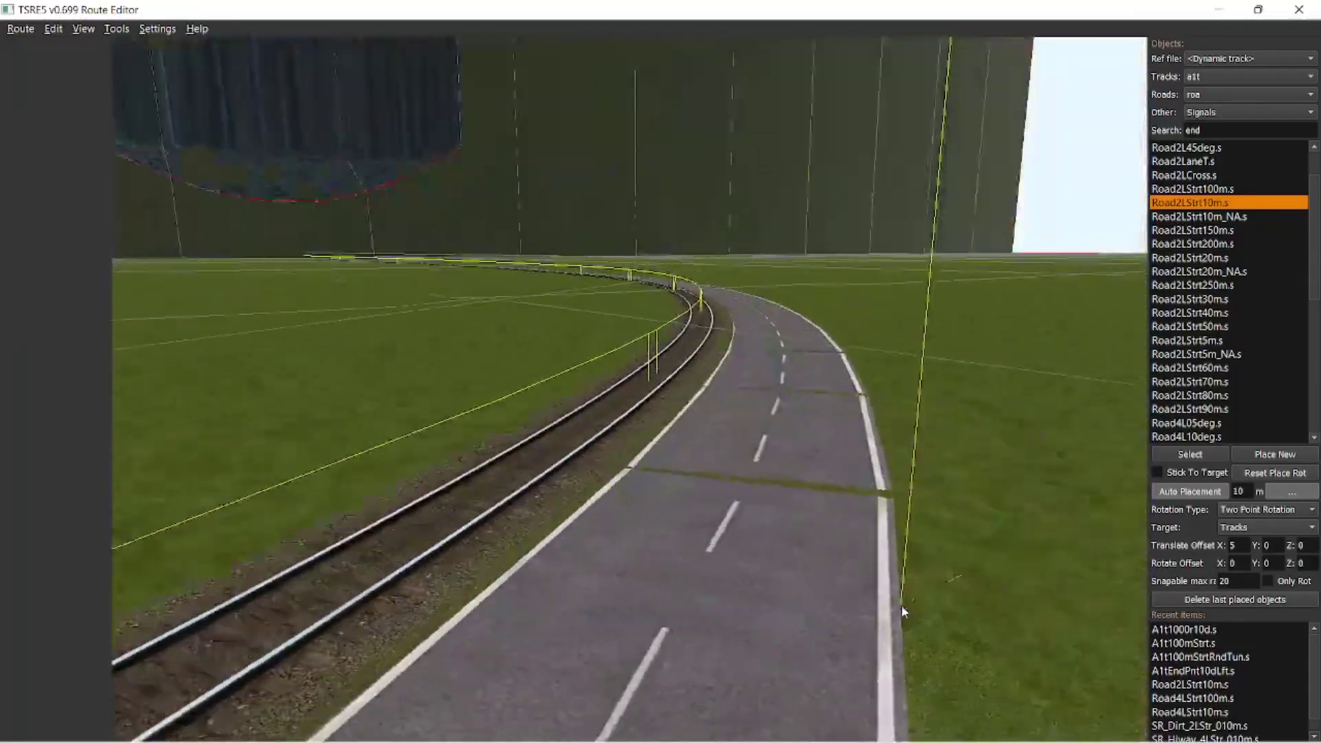
pyautogui.press('s')
pyautogui.press('w')
pyautogui.click(1236, 600)
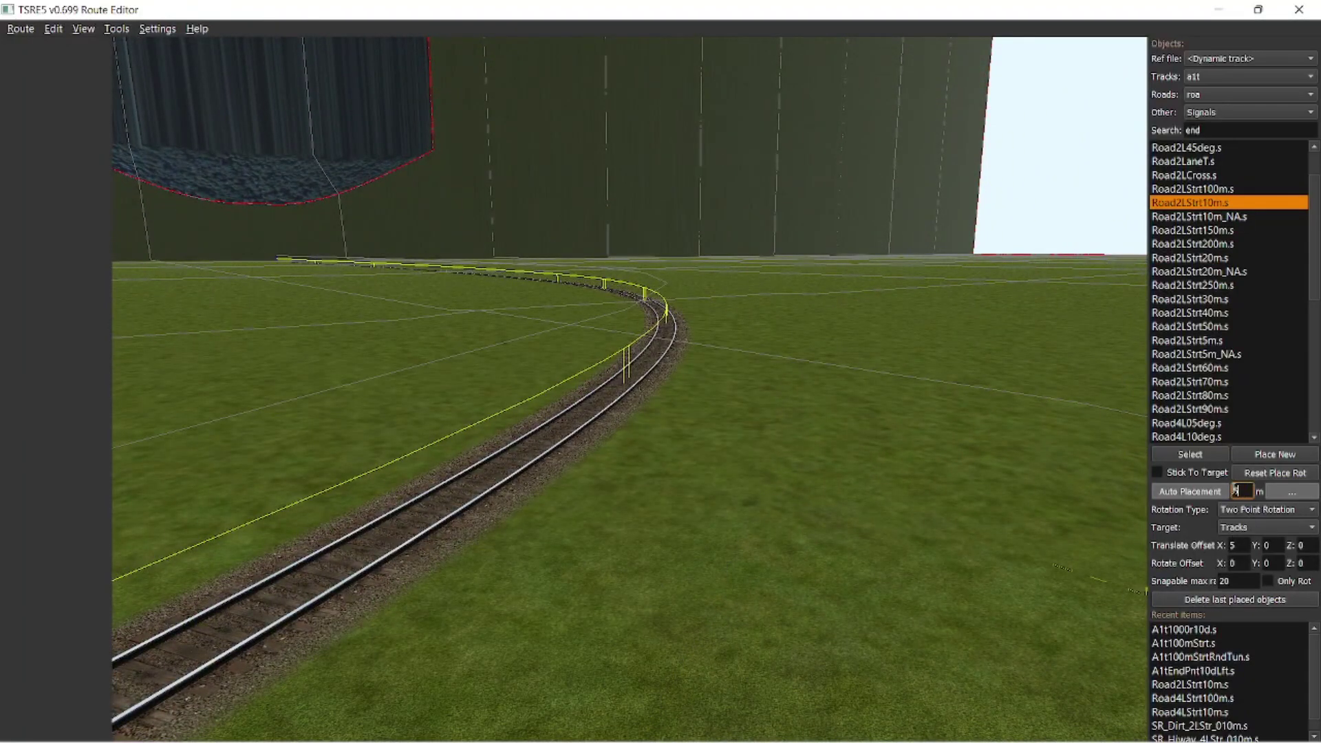
pyautogui.click(1188, 493)
pyautogui.click(489, 492)
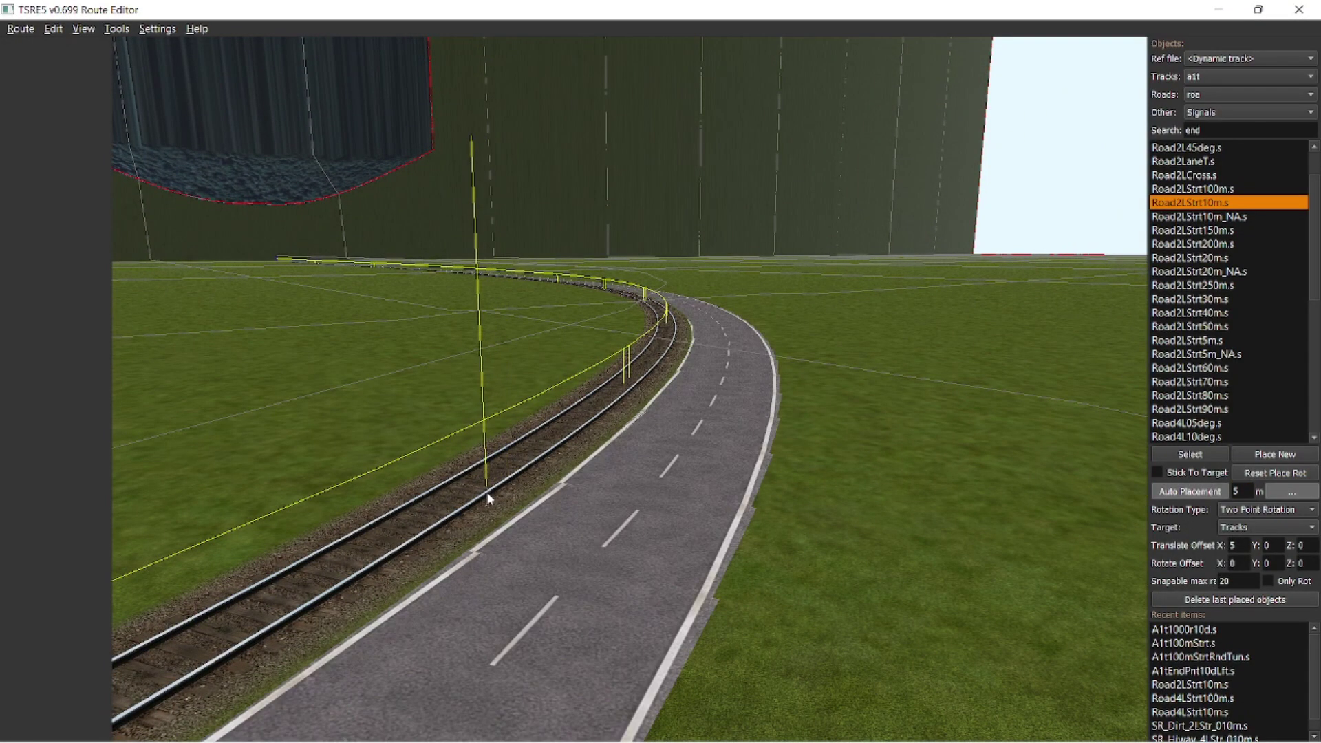
# Follow the road along the track to its start, examining how smoothly the closely spaced pieces join.
pyautogui.press('s')
pyautogui.moveTo(820, 564)
pyautogui.mouseDown(button='right')
pyautogui.moveTo(831, 566)
pyautogui.moveTo(819, 563)
pyautogui.mouseUp(button='right')
pyautogui.press('w')
pyautogui.press('w')
pyautogui.press('Left')
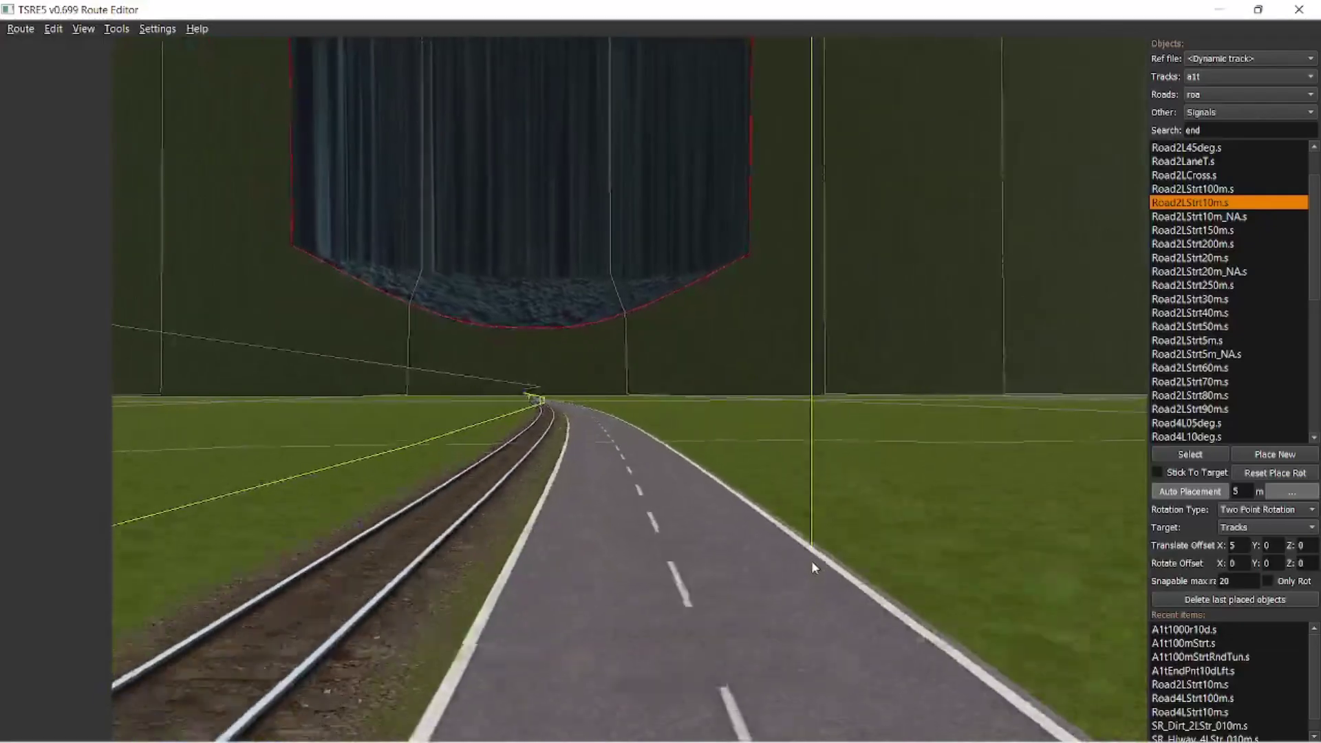
pyautogui.press('Up')
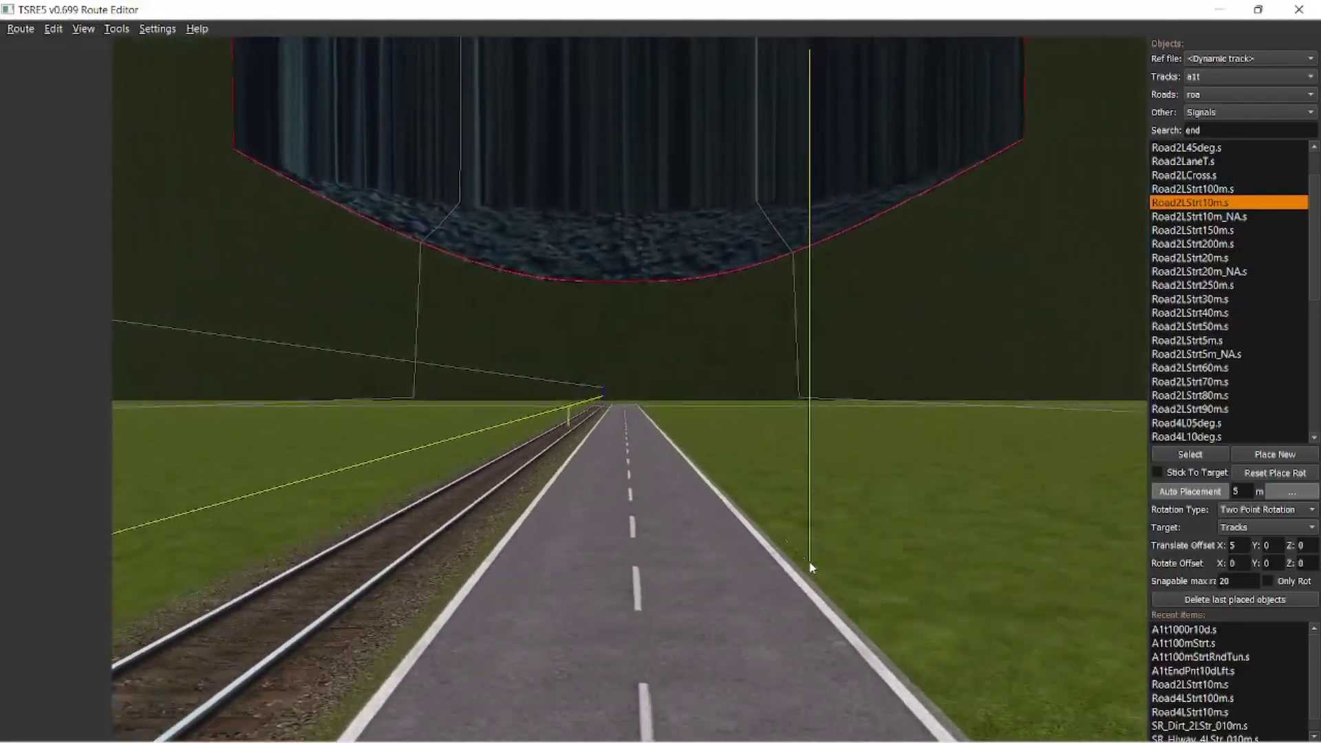
pyautogui.press('Up')
pyautogui.moveTo(810, 562); pyautogui.dragTo(769, 567, button='right')
pyautogui.press('Down')
pyautogui.press('Left')
pyautogui.press('Down')
# Select an overlapping road piece near the start of the road and delete it.
pyautogui.click(1175, 456)
pyautogui.click(772, 567)
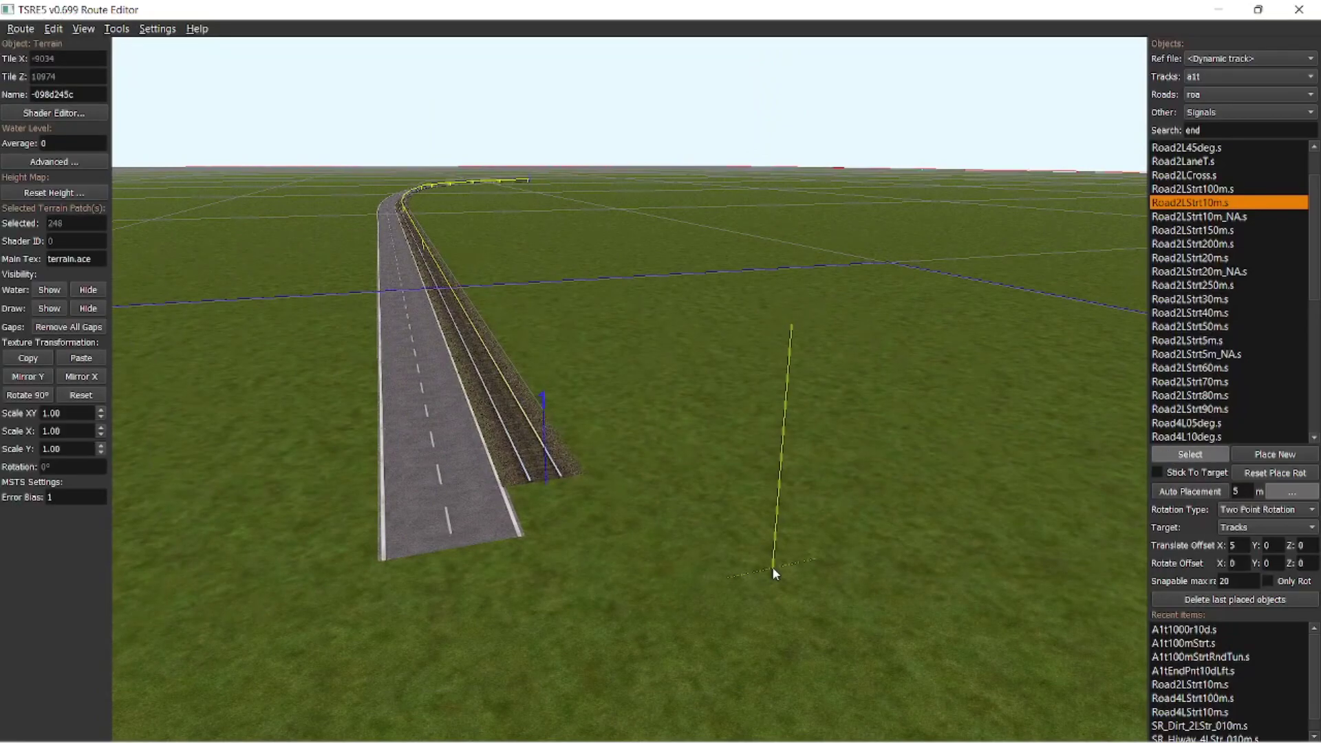
pyautogui.press('Left')
pyautogui.press('Up')
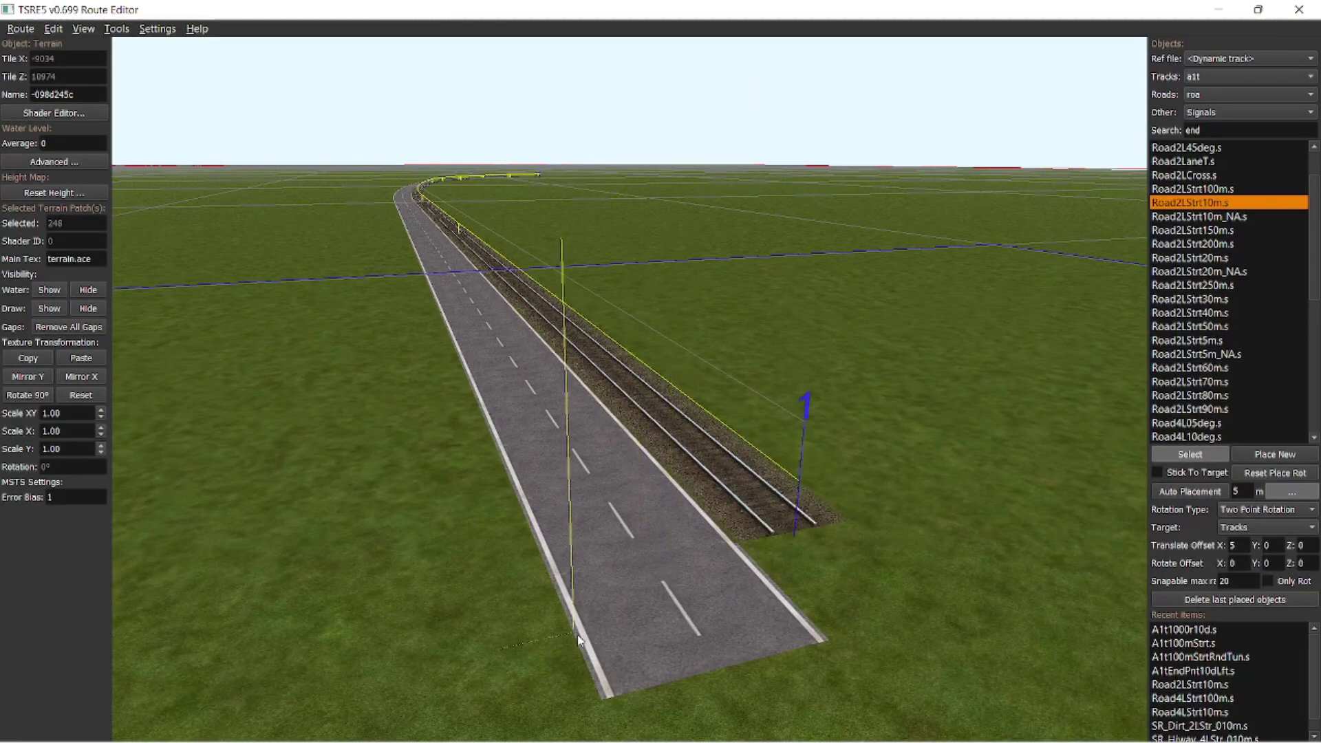
pyautogui.click(658, 602)
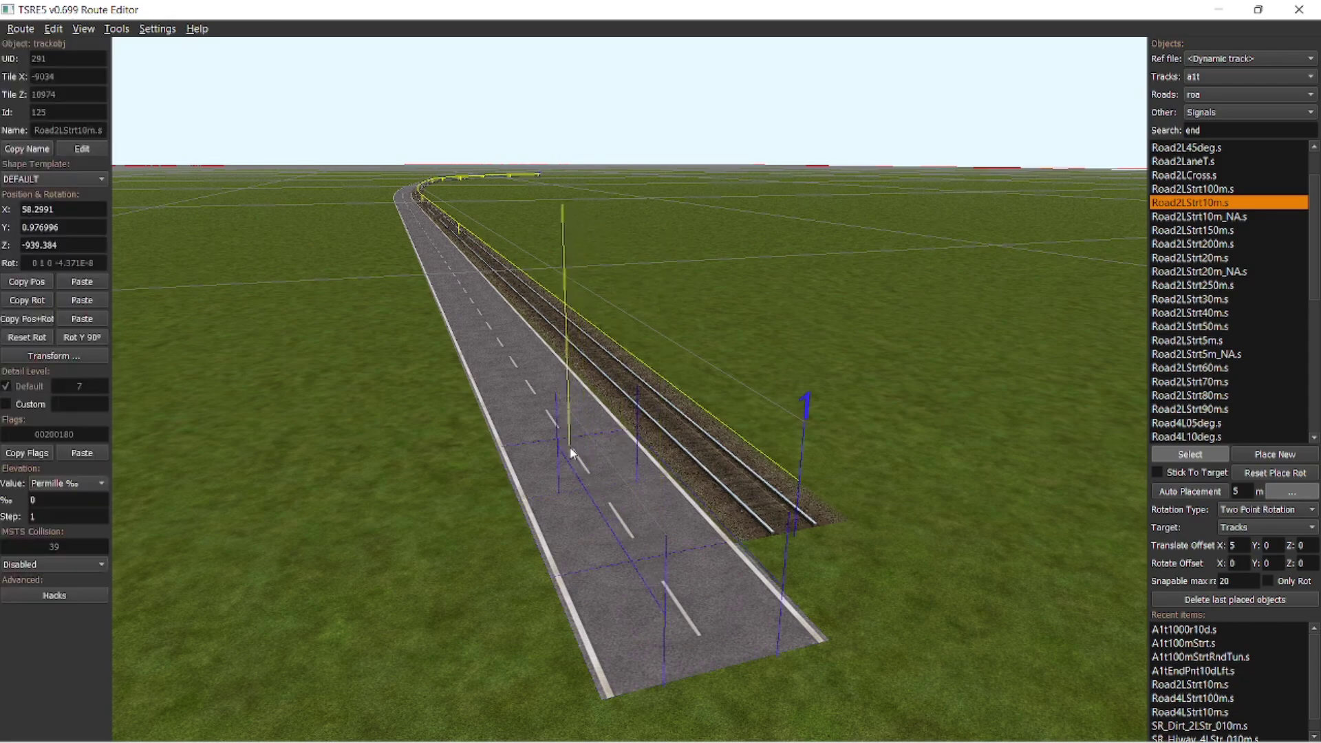
pyautogui.click(680, 583)
pyautogui.click(623, 491)
pyautogui.press('Delete')
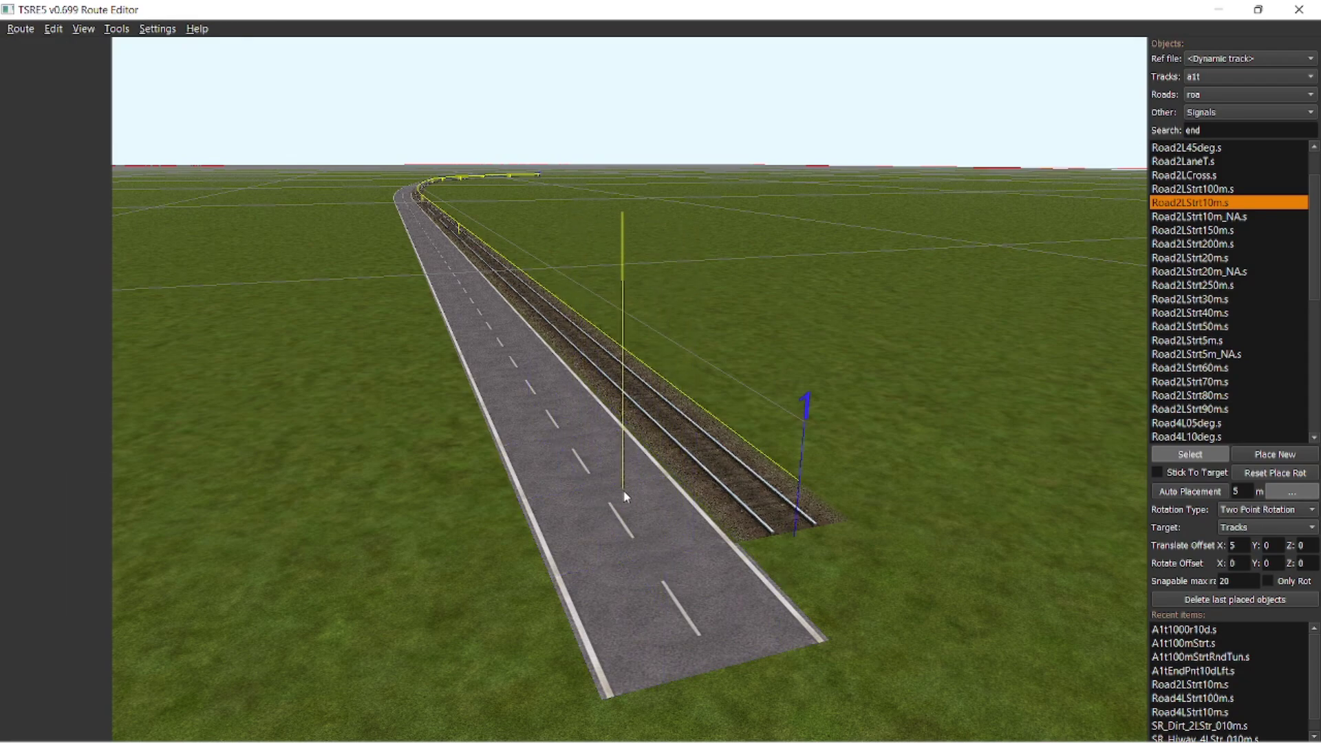
# Select all road pieces of this type with Select Similar 3x3 and add them to the road database.
pyautogui.rightClick(689, 622)
pyautogui.moveTo(687, 623); pyautogui.dragTo(660, 623)
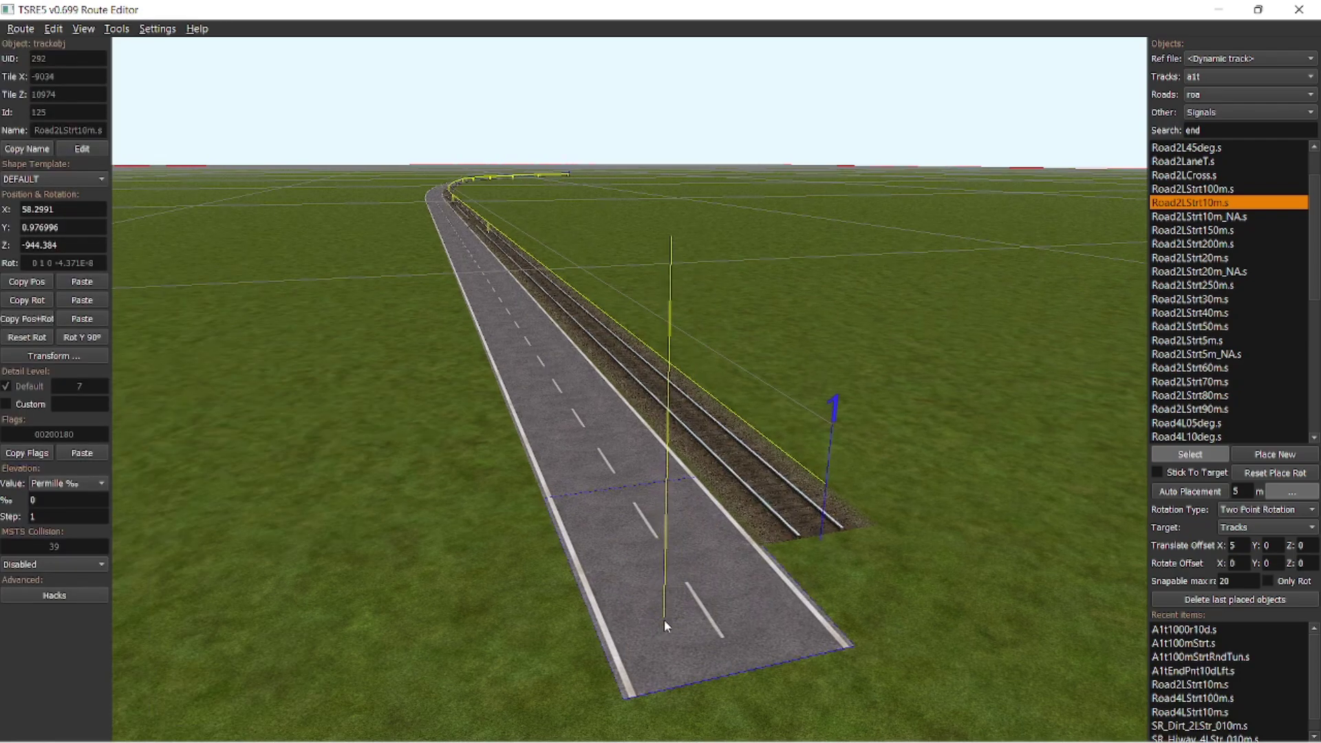
pyautogui.rightClick(664, 625)
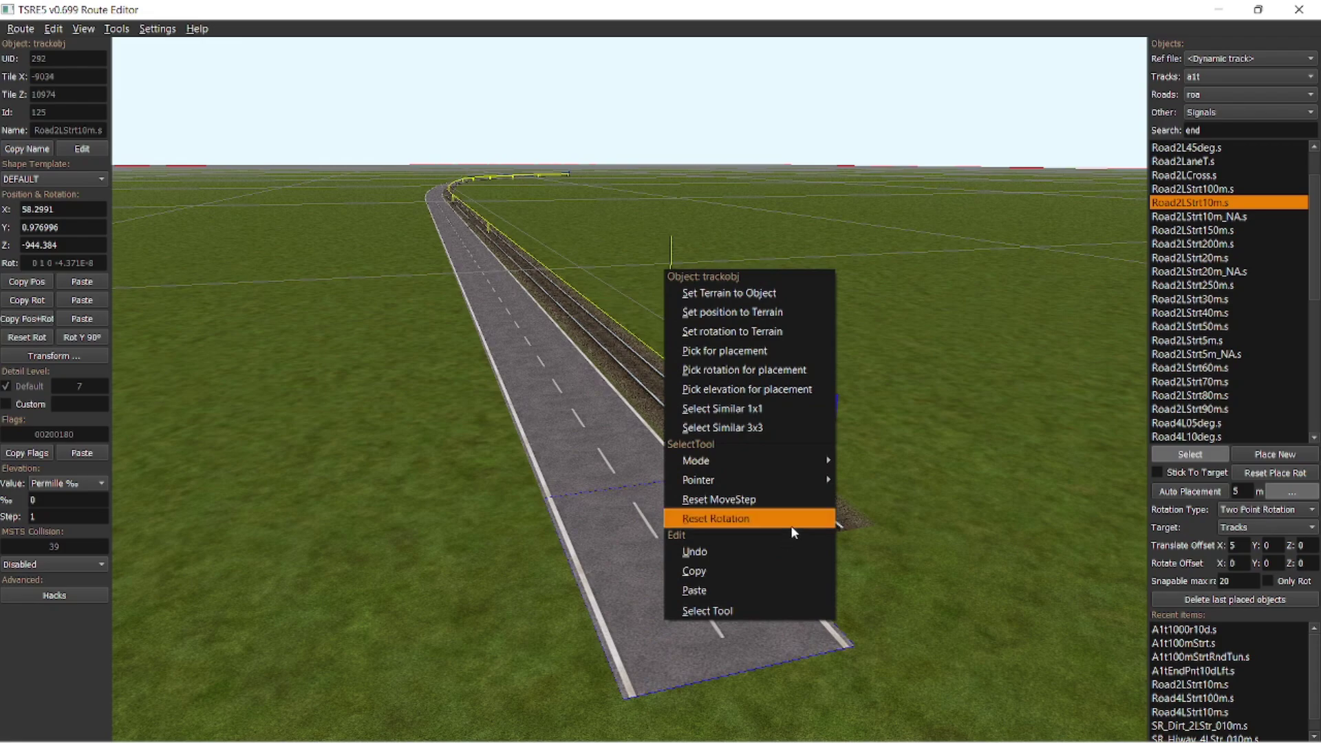
pyautogui.click(757, 429)
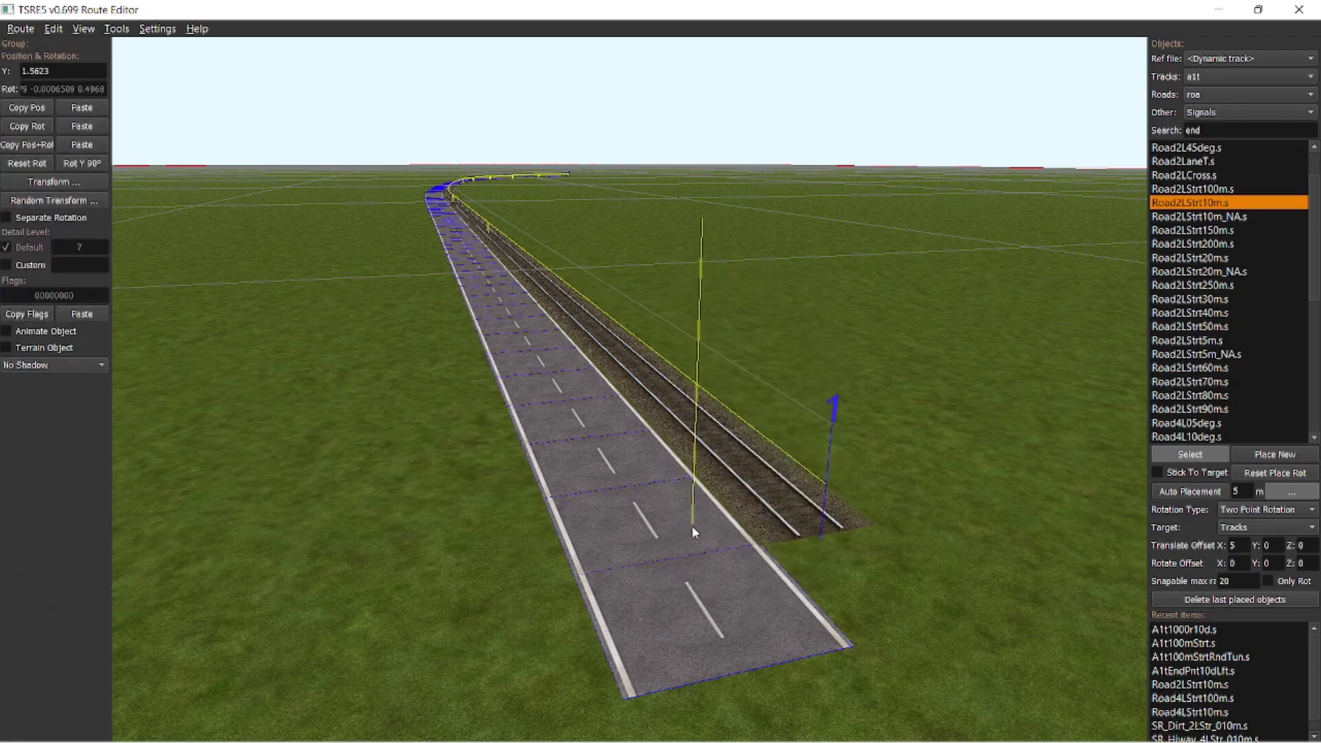
pyautogui.press('z')
pyautogui.click(937, 346)
# Follow the road around the bend to its far end, examining the vector lines along it.
pyautogui.press('w')
pyautogui.moveTo(924, 576); pyautogui.dragTo(914, 569, button='right')
pyautogui.press('w')
pyautogui.press('d')
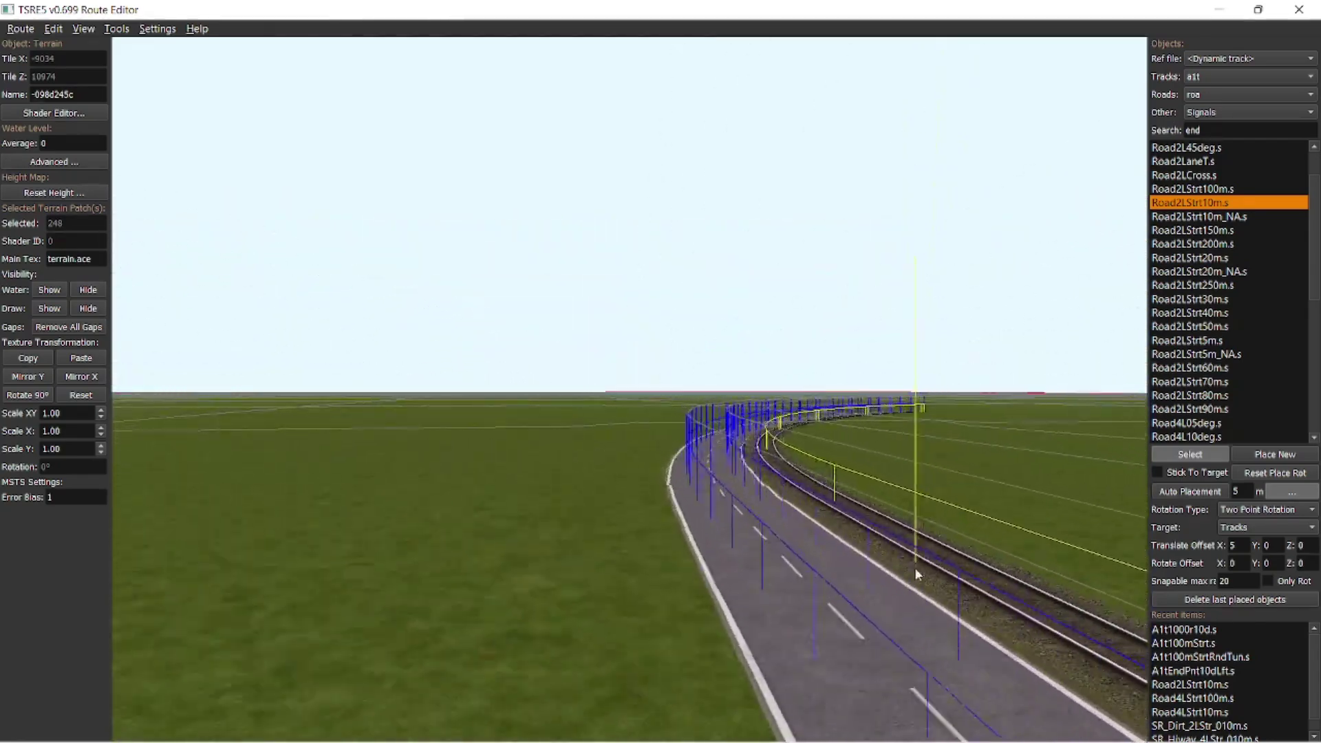
pyautogui.press('w')
pyautogui.moveTo(919, 568); pyautogui.dragTo(973, 574, button='right')
pyautogui.press('s')
pyautogui.press('w')
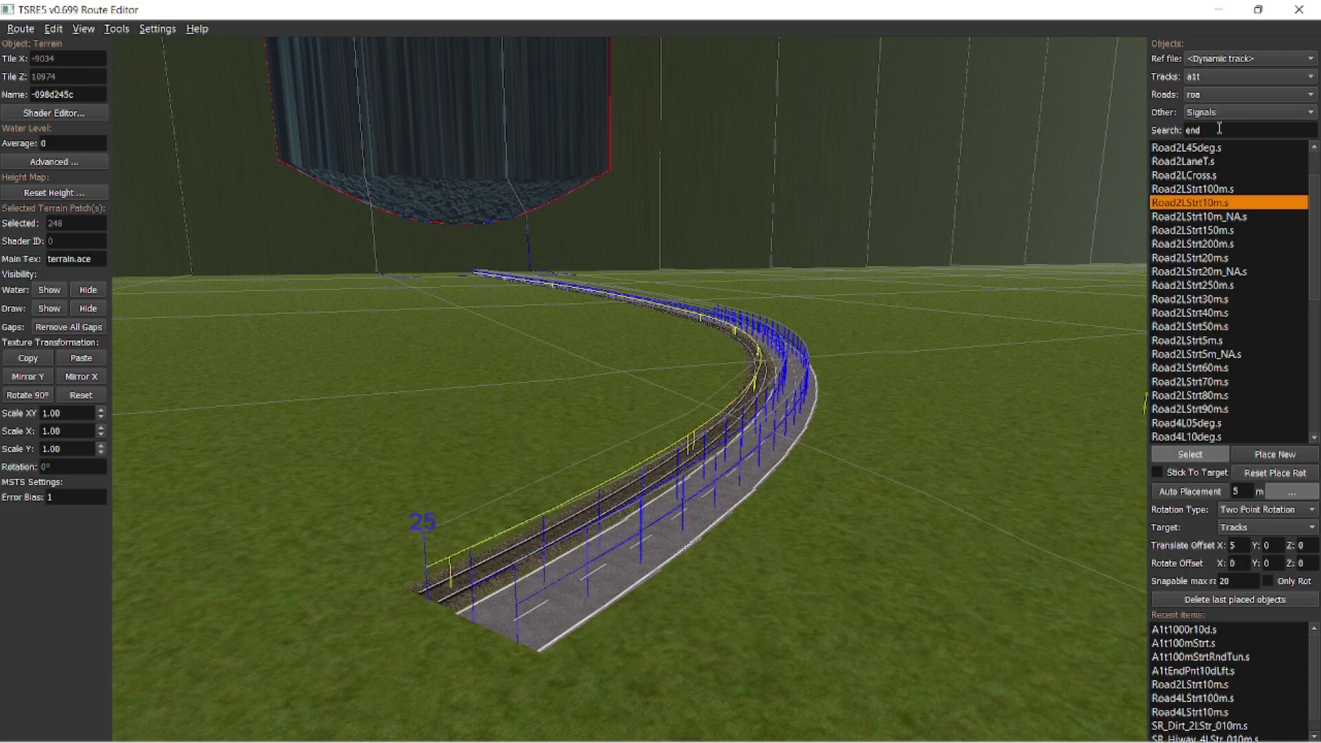
# Search the objects for "car" and place a Car Spawner at the far end of the road.
pyautogui.write('car')
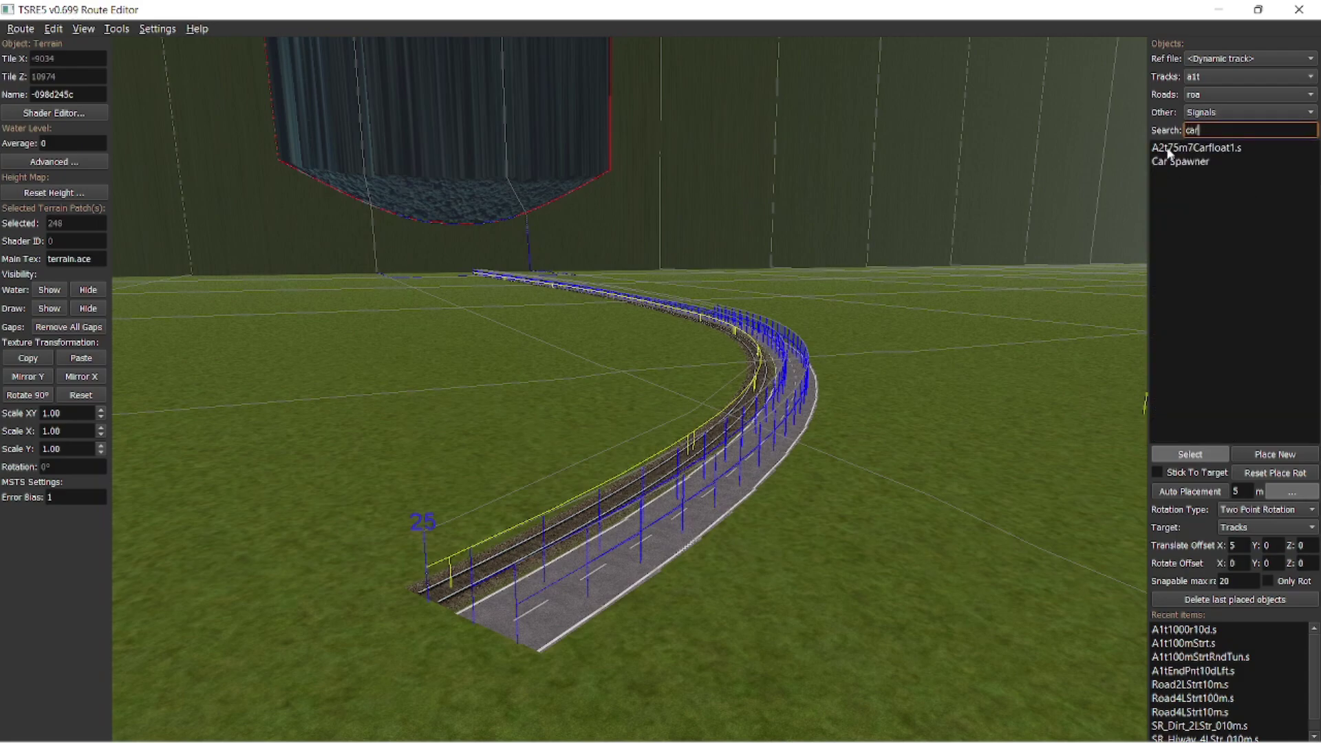
pyautogui.click(1176, 161)
pyautogui.click(1274, 454)
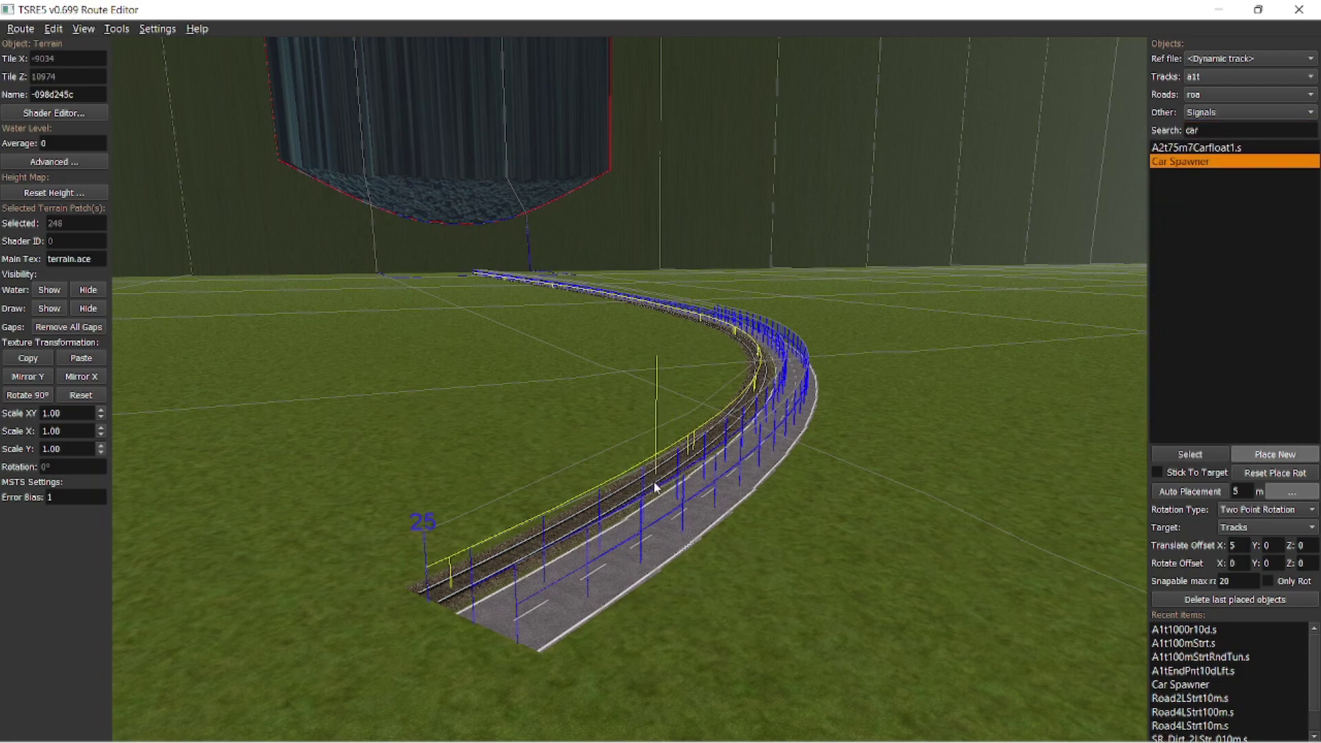
pyautogui.click(565, 632)
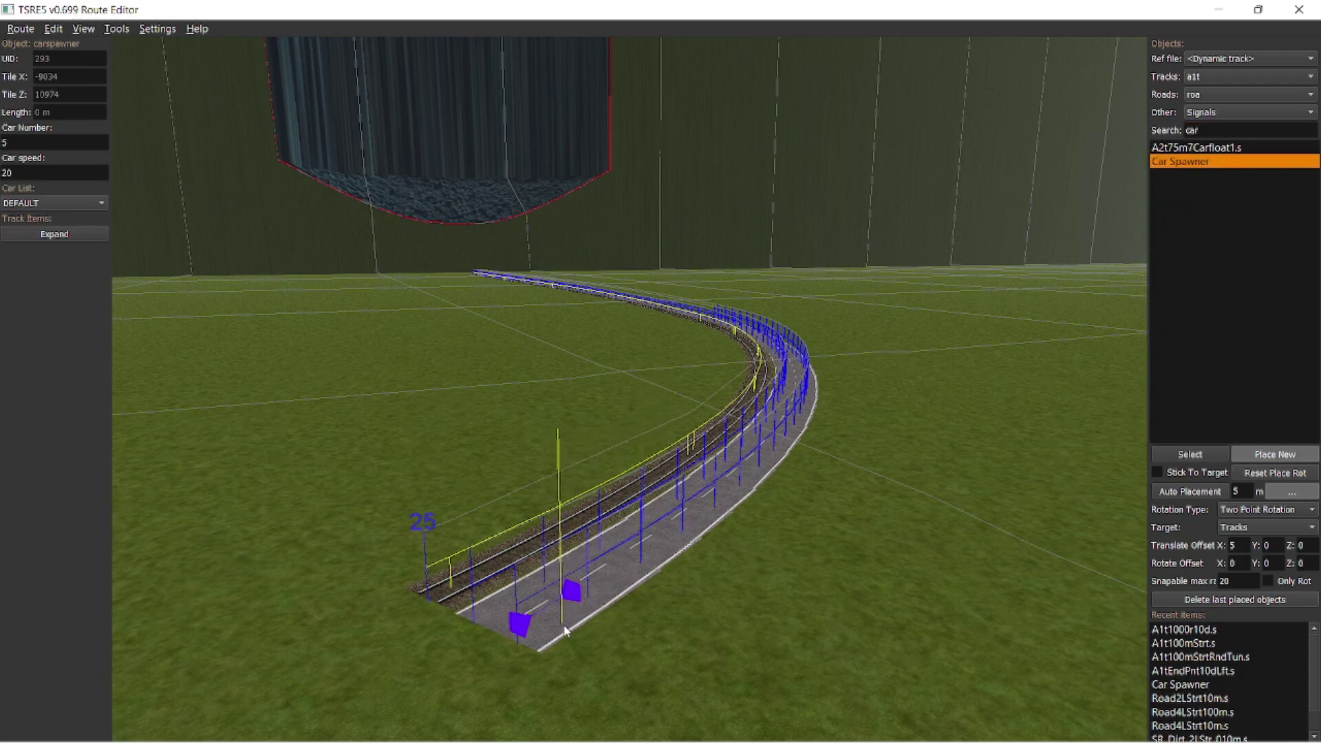
# Try to stretch the car spawner's end marker along the road, then delete the spawner.
pyautogui.click(1193, 456)
pyautogui.moveTo(575, 601); pyautogui.dragTo(802, 455)
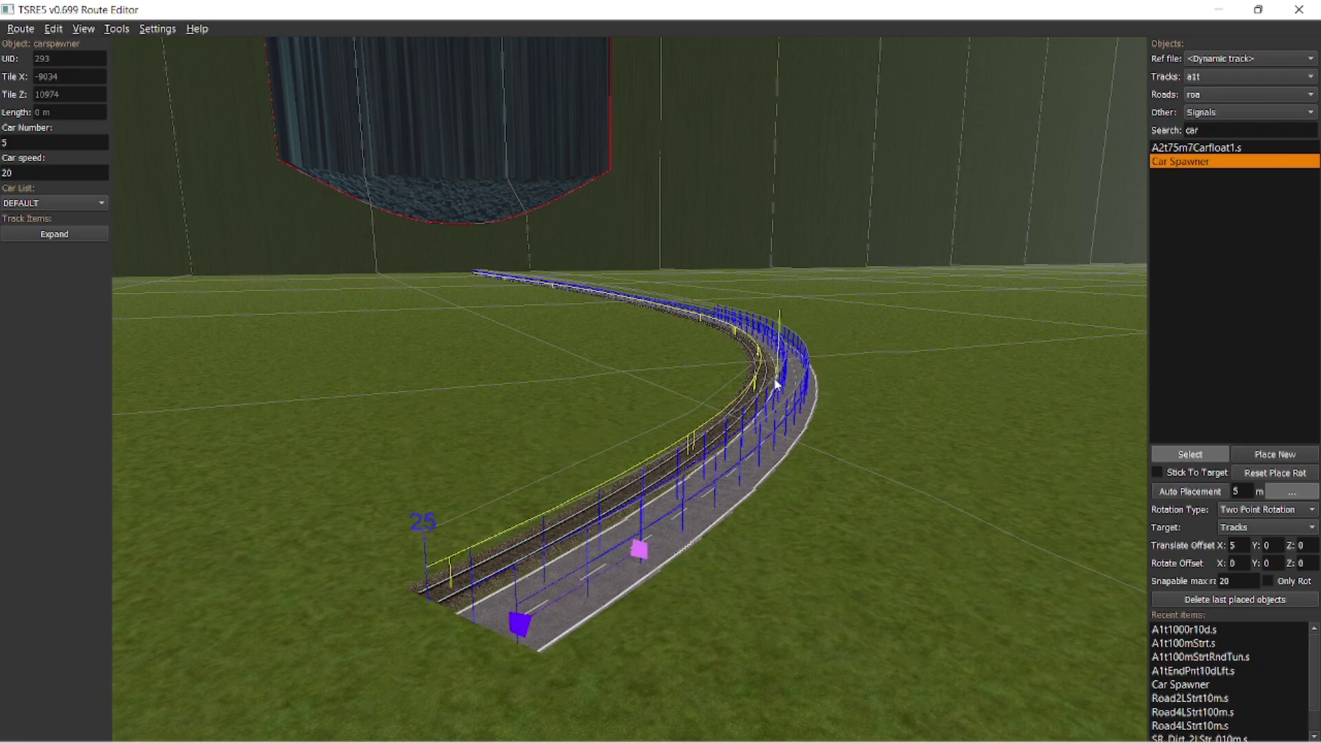
pyautogui.click(634, 554)
pyautogui.press('Delete')
# Place a new Car Spawner on the outer lane near the opposite end of the road.
pyautogui.moveTo(740, 491); pyautogui.dragTo(749, 473, button='right')
pyautogui.press('w')
pyautogui.press('w')
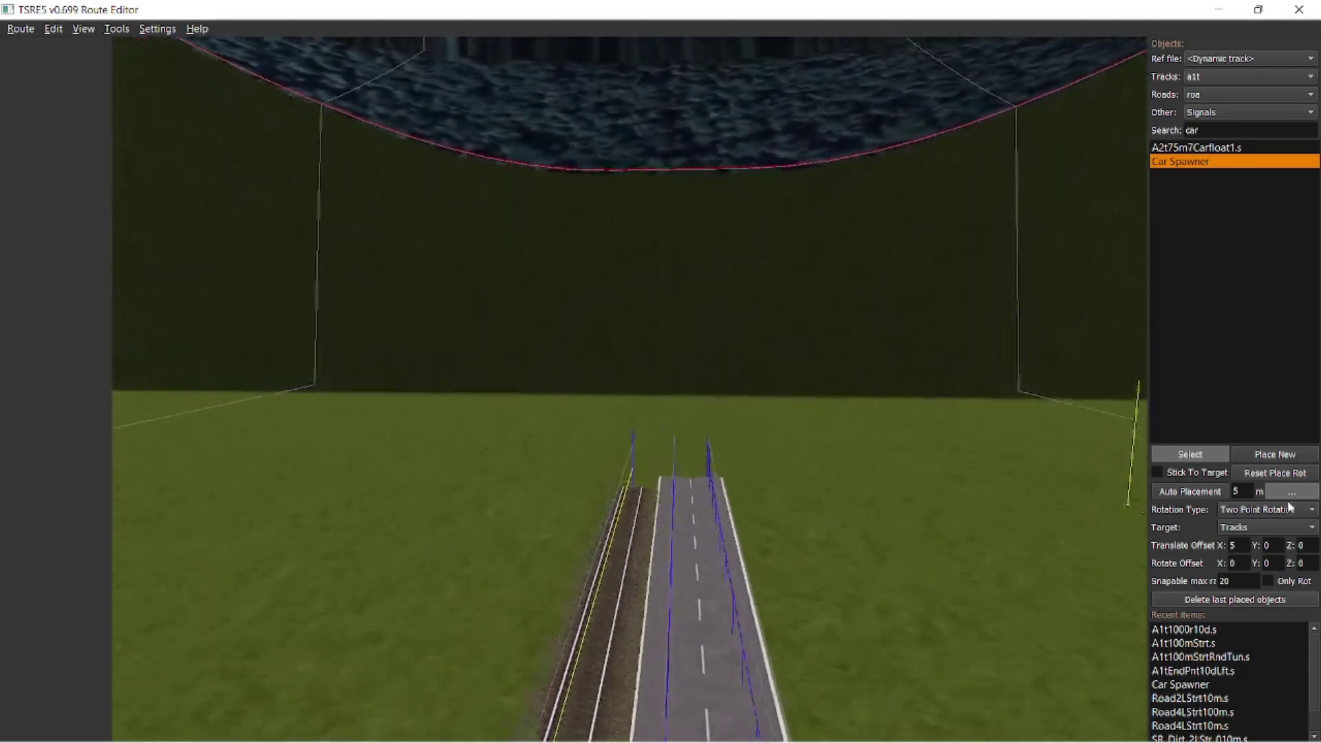
pyautogui.click(1258, 456)
pyautogui.click(731, 517)
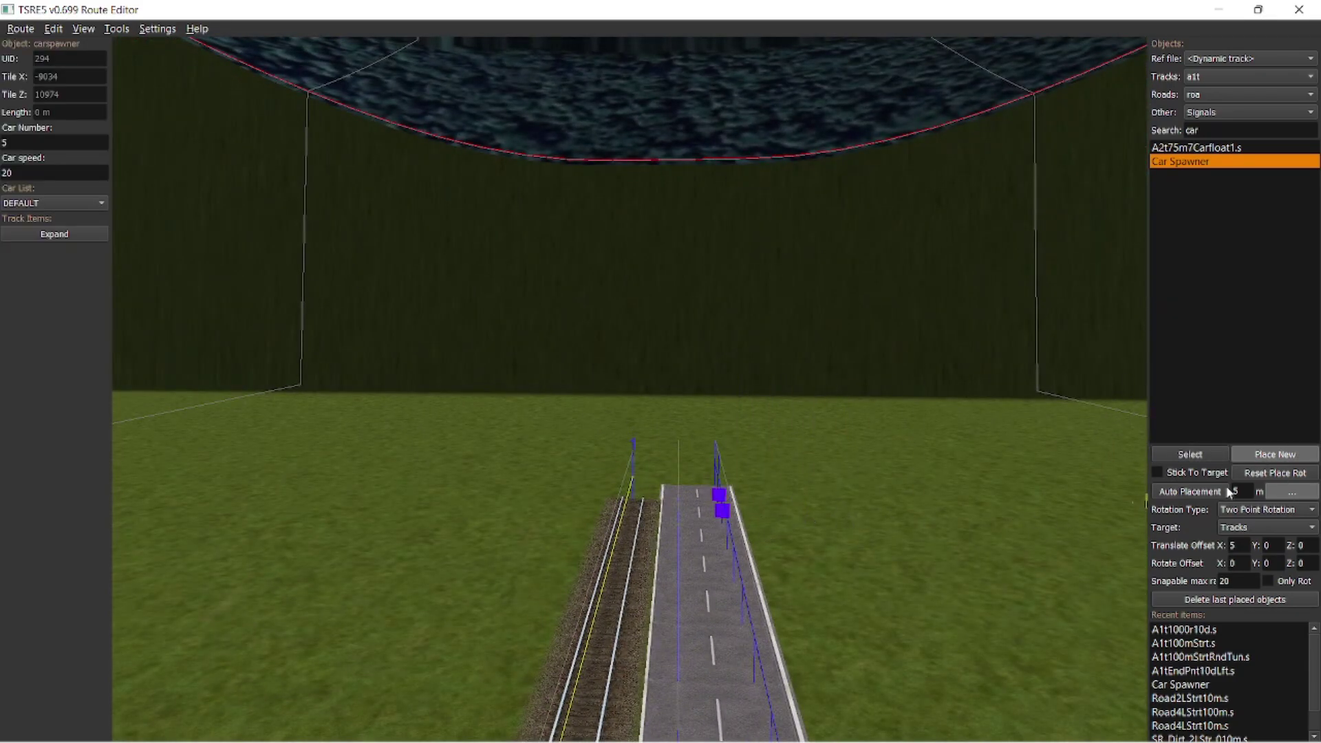
# Move the car spawner's end marker along the road toward the bend.
pyautogui.click(1201, 460)
pyautogui.moveTo(860, 463); pyautogui.dragTo(865, 465, button='right')
pyautogui.press('s')
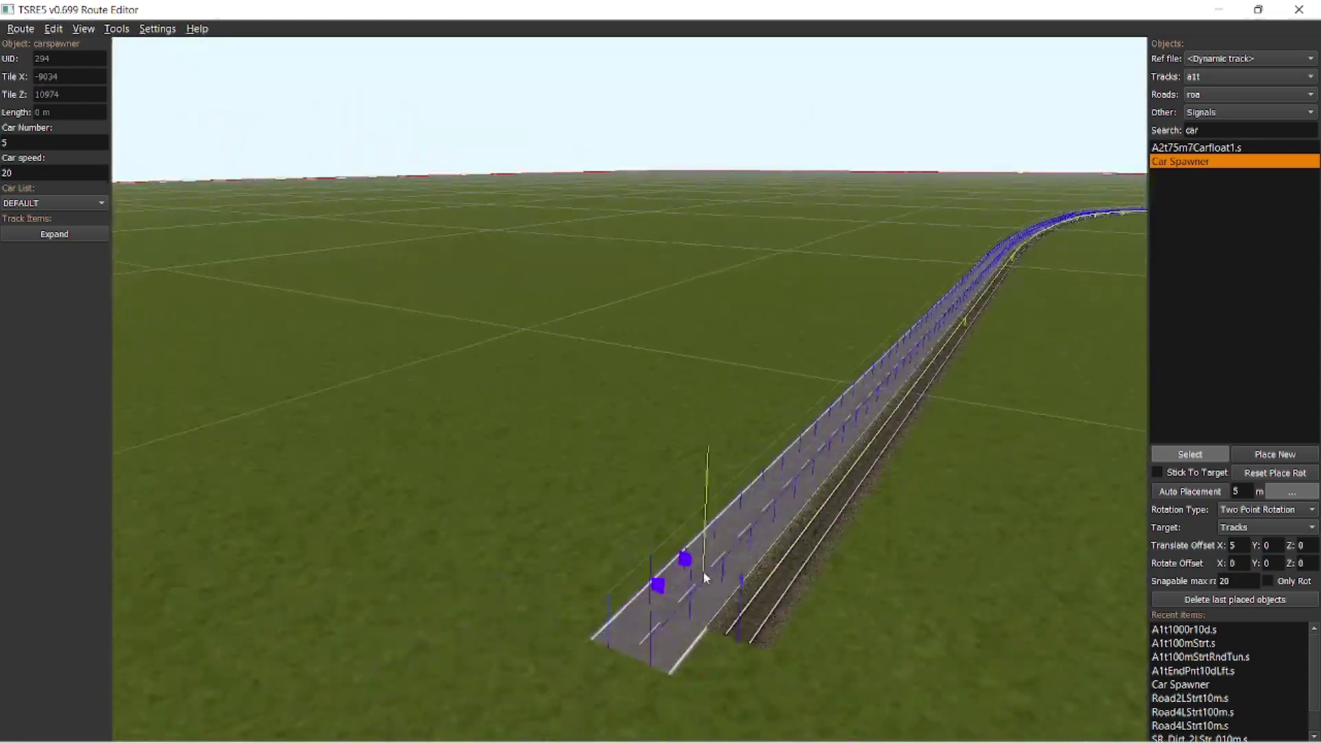
pyautogui.click(688, 565)
pyautogui.moveTo(973, 368); pyautogui.dragTo(989, 362, button='right')
pyautogui.press('w')
pyautogui.press('w')
pyautogui.press('s')
pyautogui.press('w')
pyautogui.moveTo(929, 541); pyautogui.dragTo(929, 552, button='right')
pyautogui.press('s')
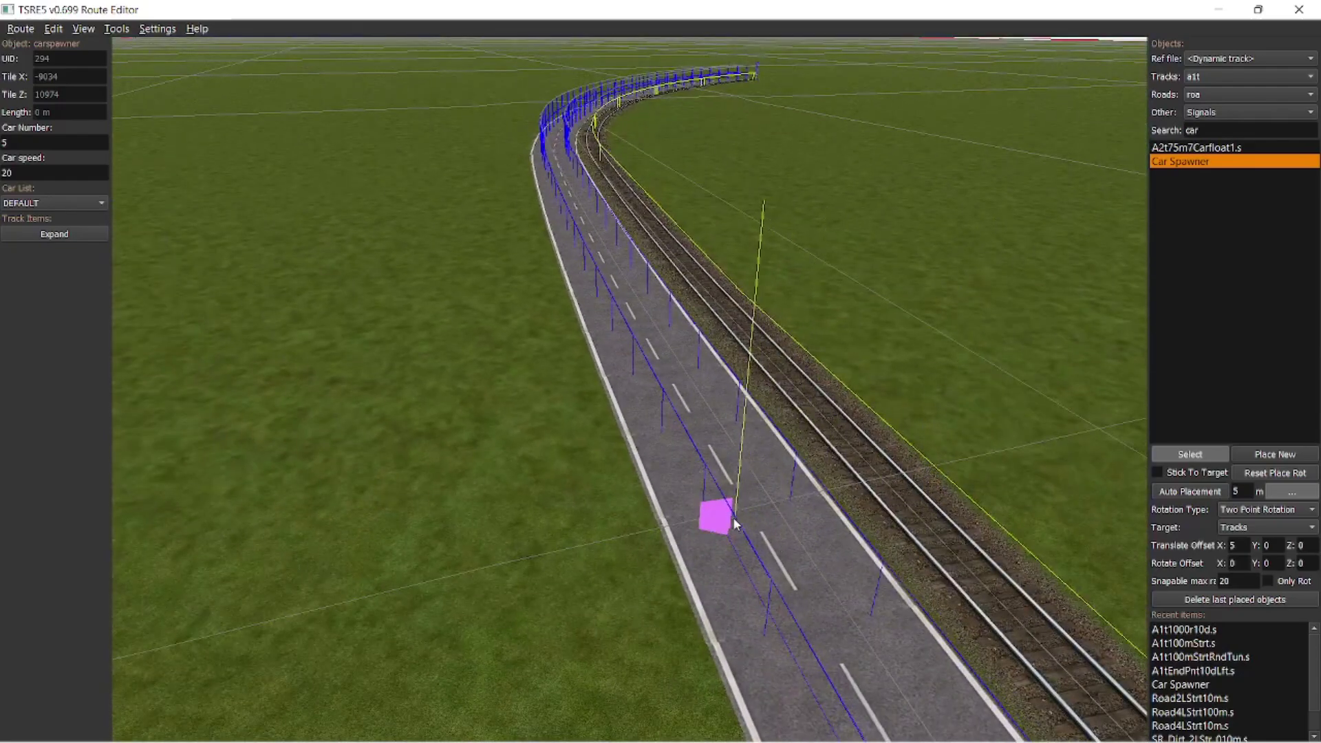
# Delete the last placed road and the car spawner left beside the track.
pyautogui.click(1225, 600)
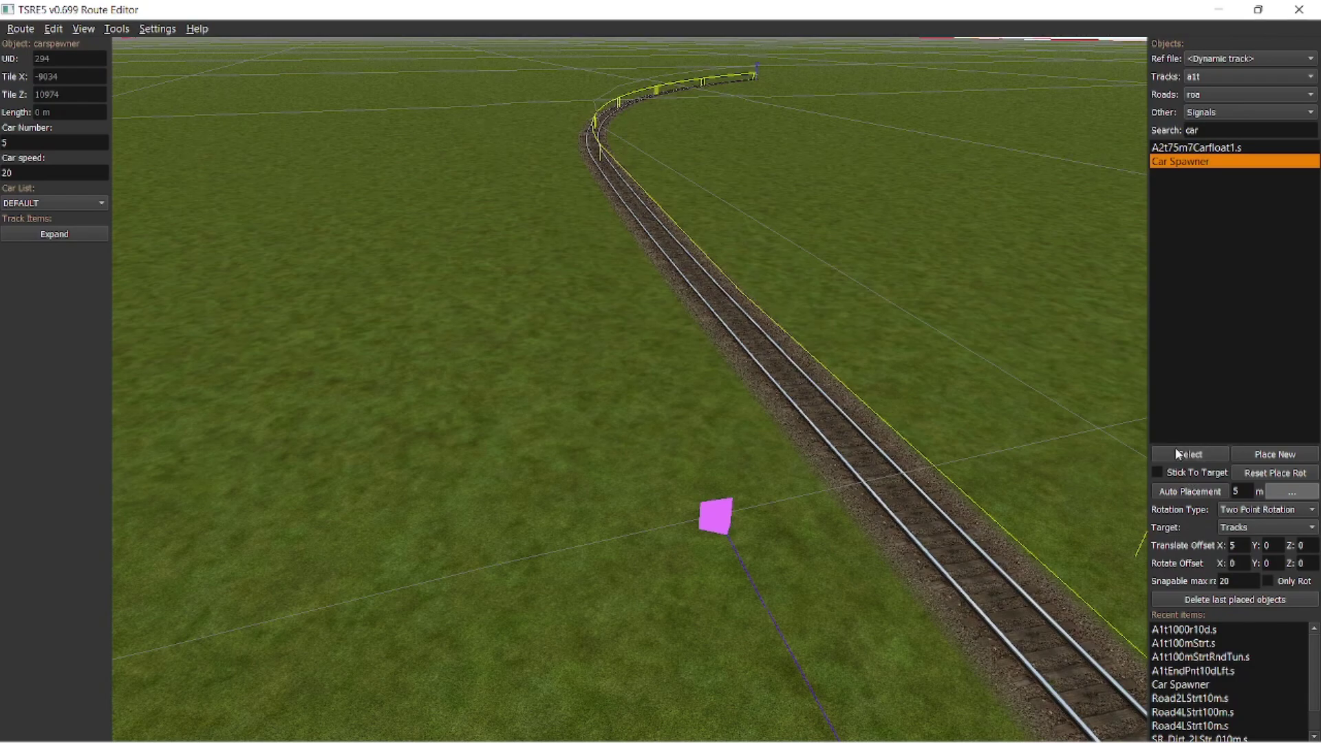
pyautogui.moveTo(716, 514); pyautogui.dragTo(728, 513, button='right')
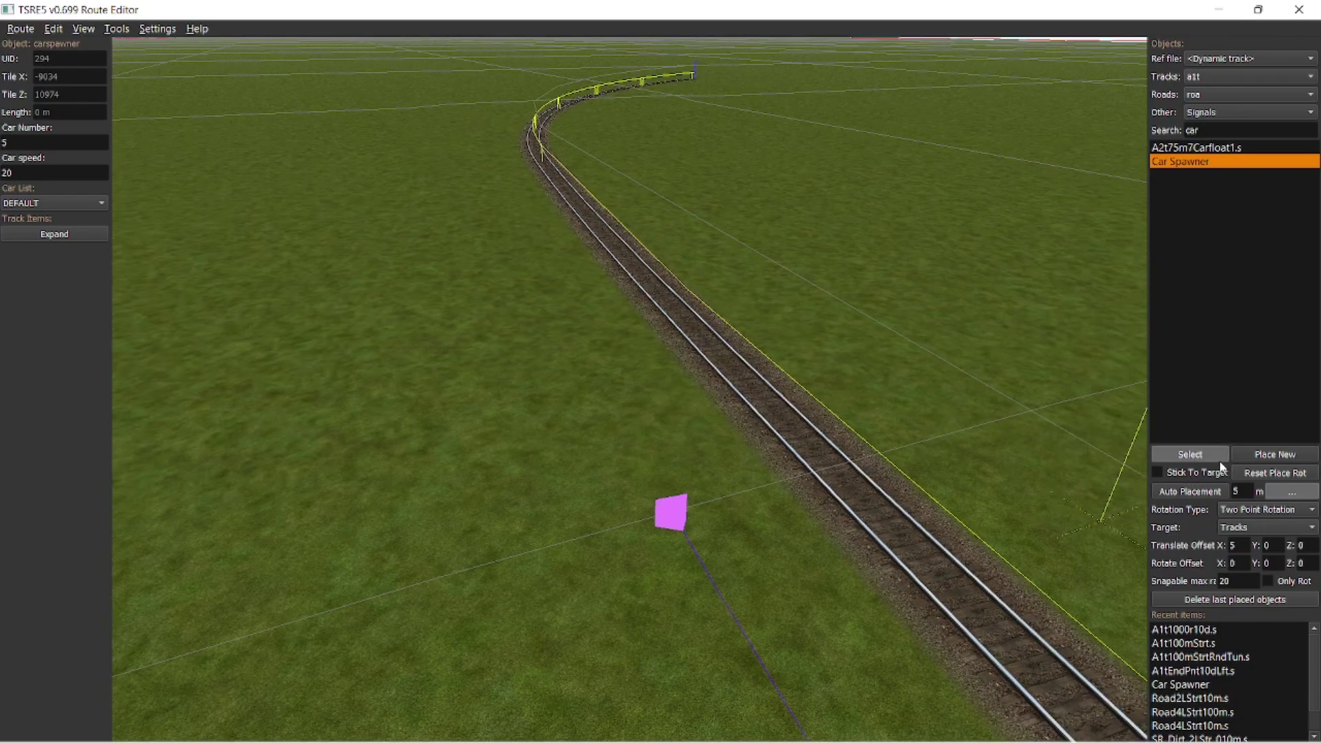
pyautogui.click(682, 515)
pyautogui.press('Delete')
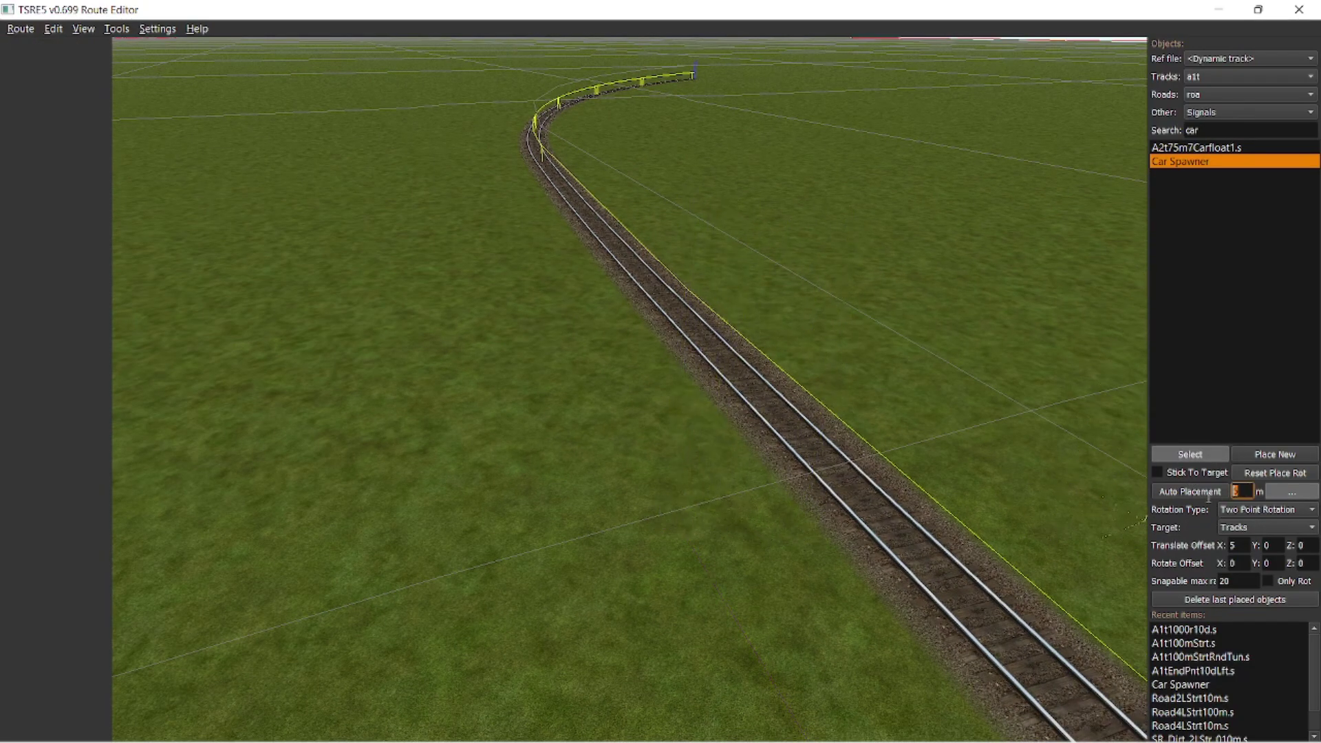
# Auto-place Road2LStrt10m.s along the track with 10 m spacing.
pyautogui.write('10')
pyautogui.click(1187, 489)
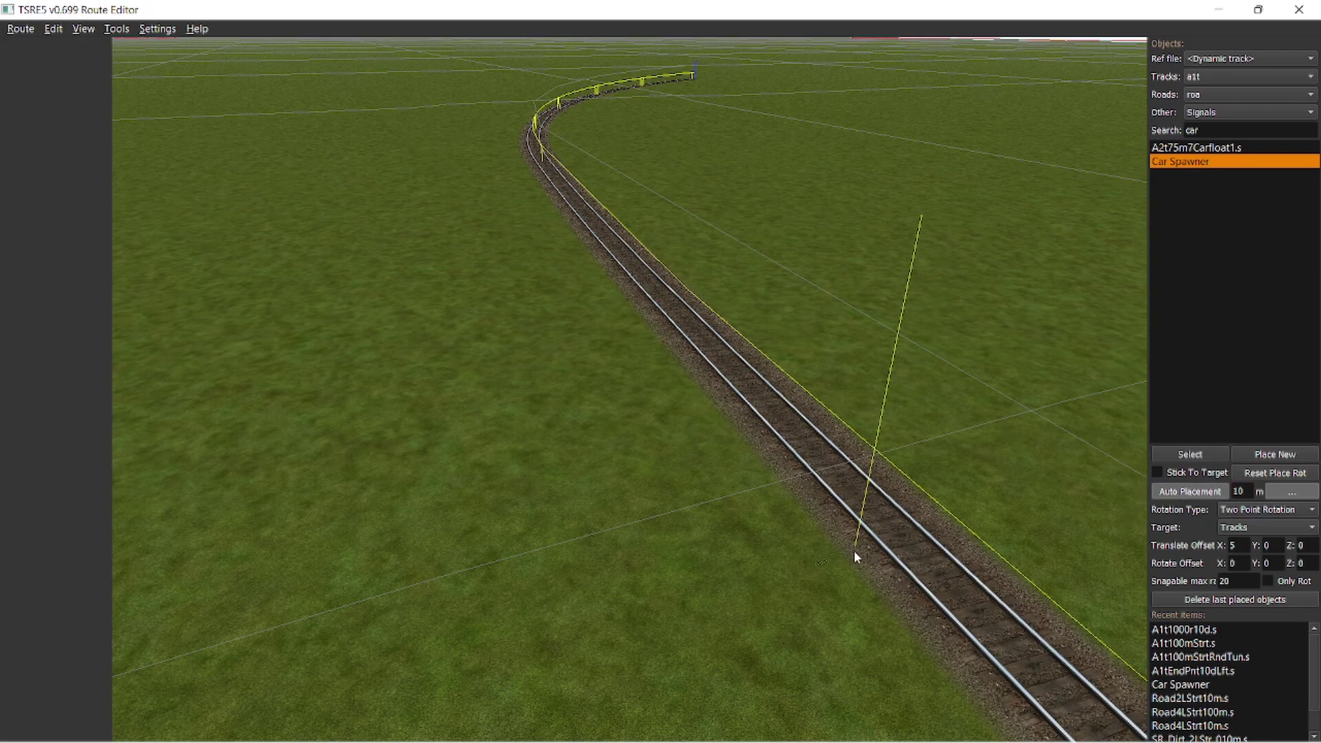
pyautogui.moveTo(948, 518); pyautogui.dragTo(1095, 447, button='right')
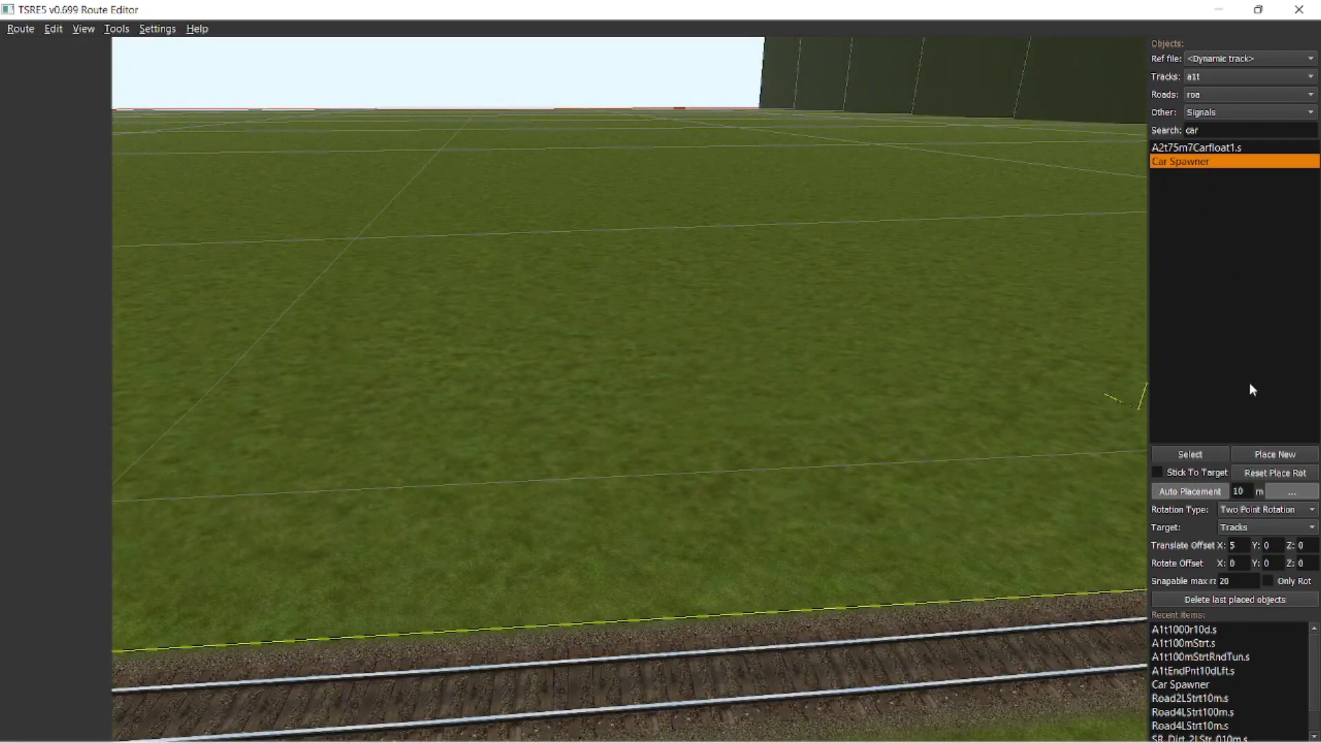
pyautogui.click(1206, 700)
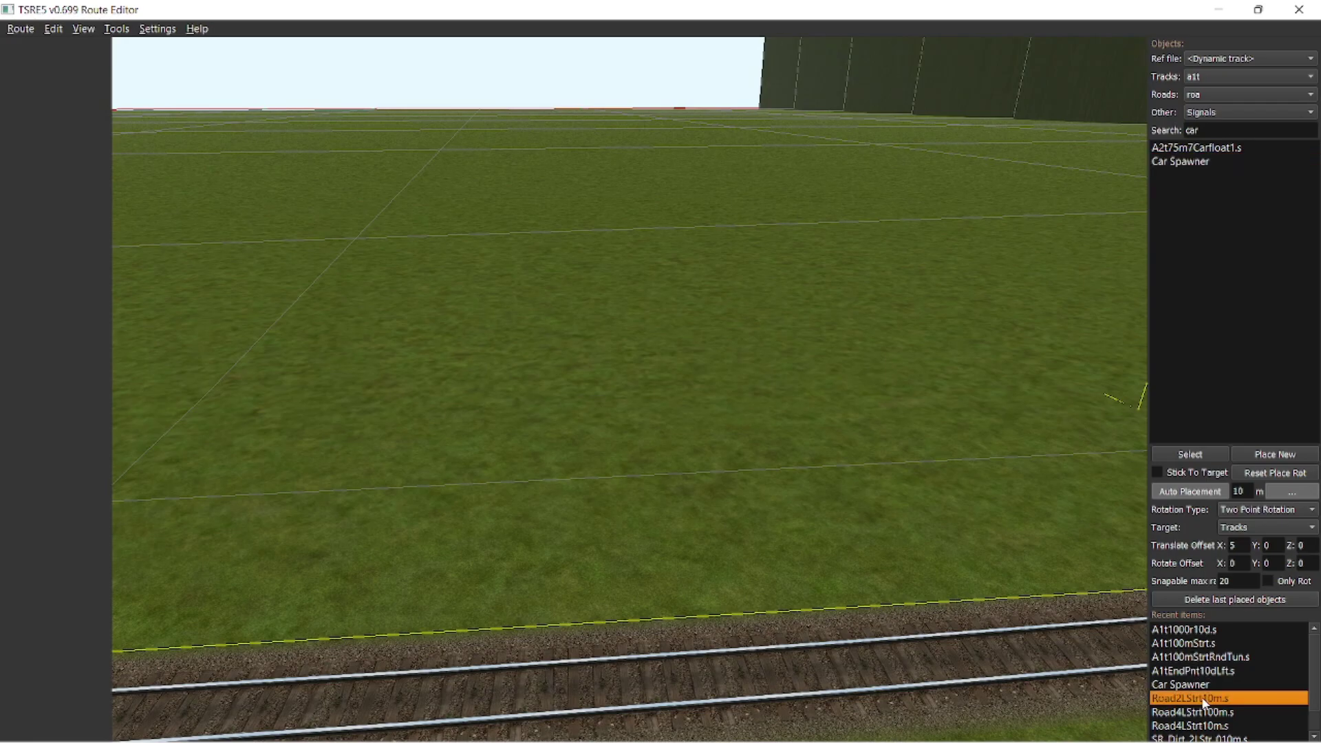
pyautogui.click(1182, 496)
pyautogui.moveTo(826, 484); pyautogui.dragTo(892, 456, button='right')
pyautogui.click(895, 570)
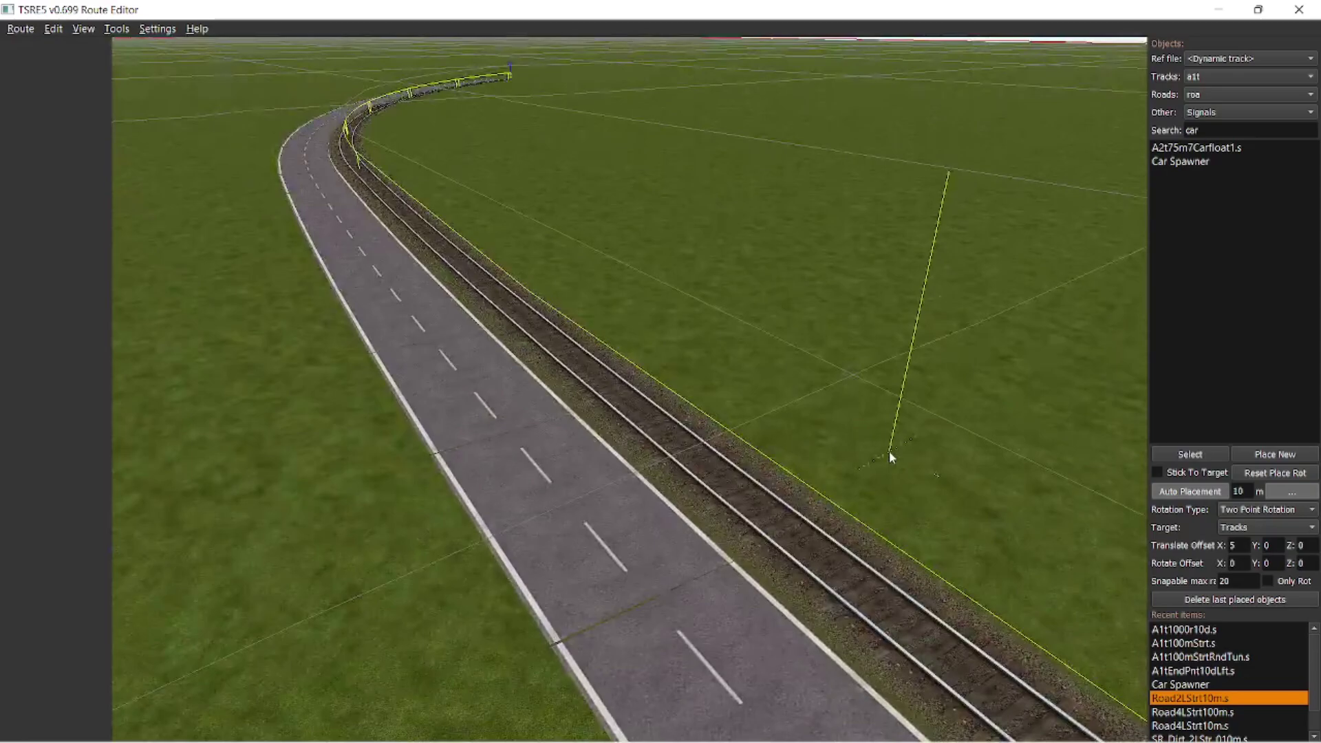
# Select all the newly placed road pieces with Select Similar 3x3 and add them to the road database.
pyautogui.click(537, 529)
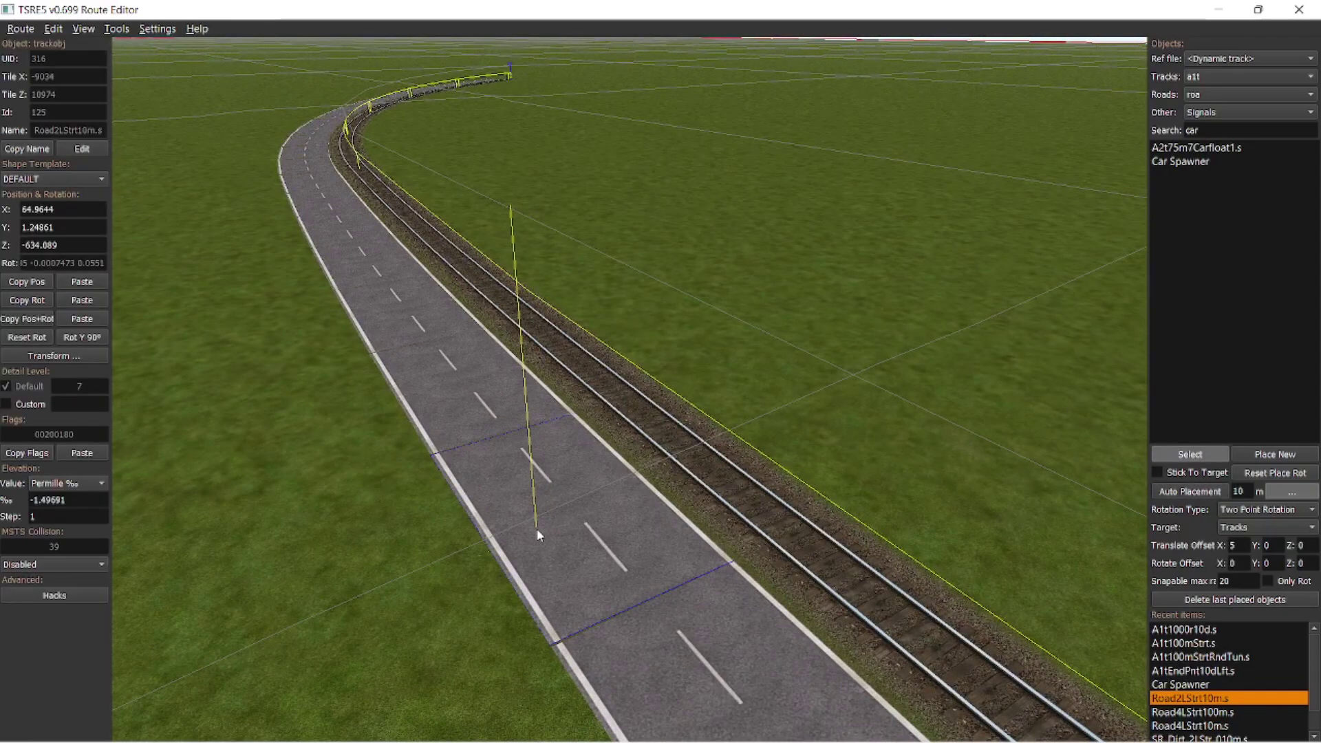
pyautogui.rightClick(537, 529)
pyautogui.click(640, 340)
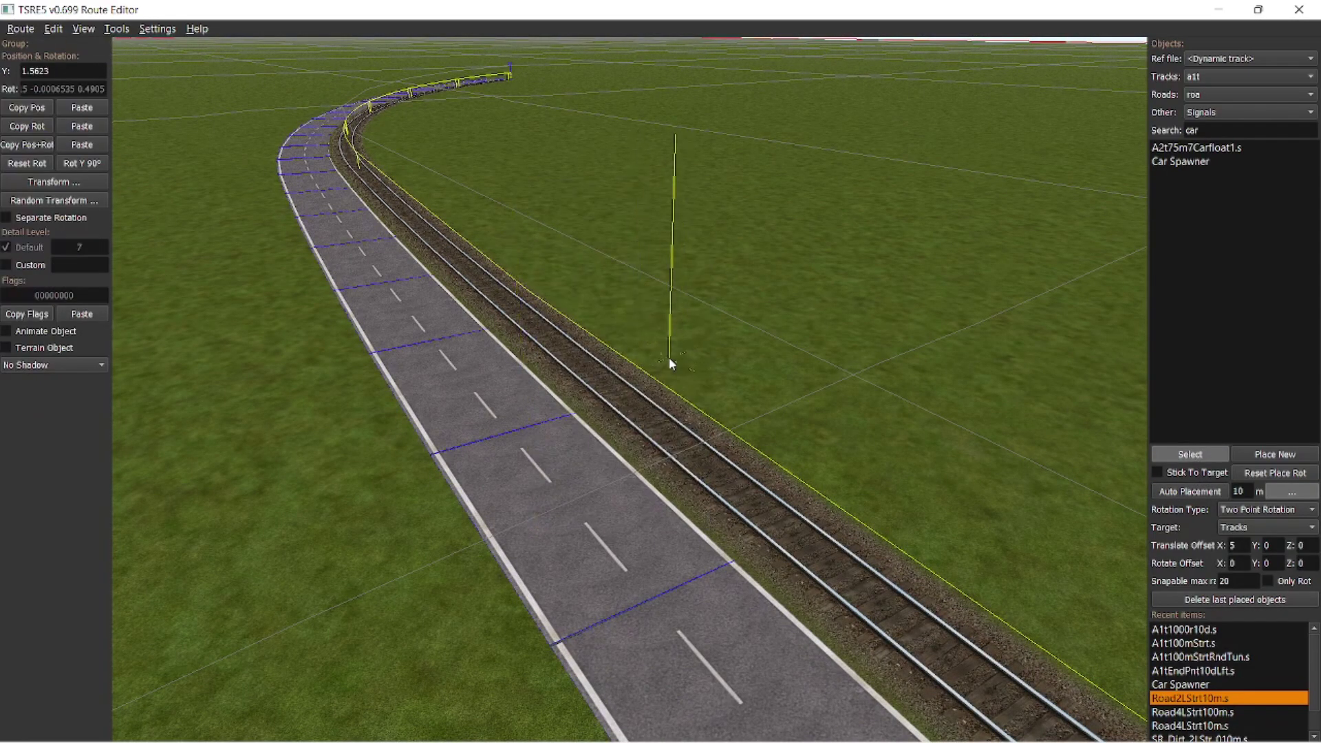
pyautogui.press('z')
# Place a Car Spawner on the last road piece at the far end of the road.
pyautogui.moveTo(675, 337); pyautogui.dragTo(720, 329, button='right')
pyautogui.press('w')
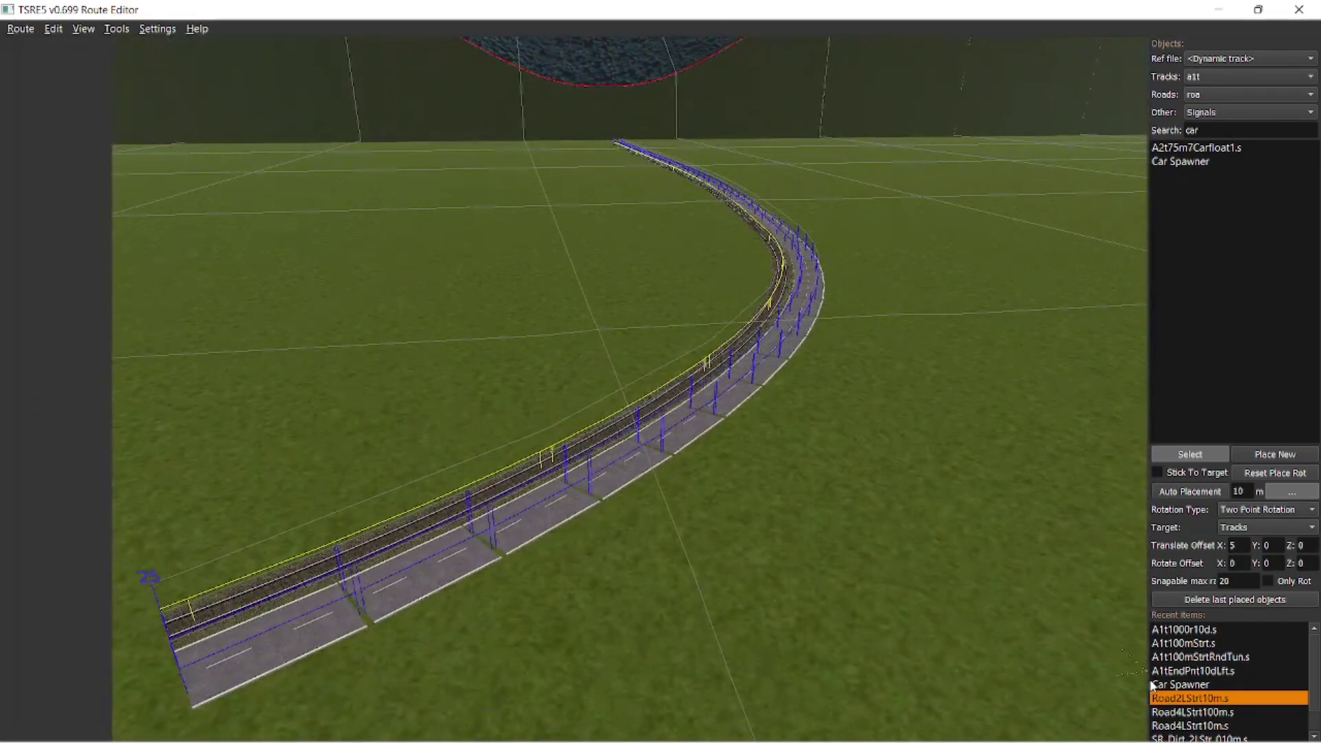
pyautogui.click(1170, 684)
pyautogui.click(1254, 454)
pyautogui.click(311, 641)
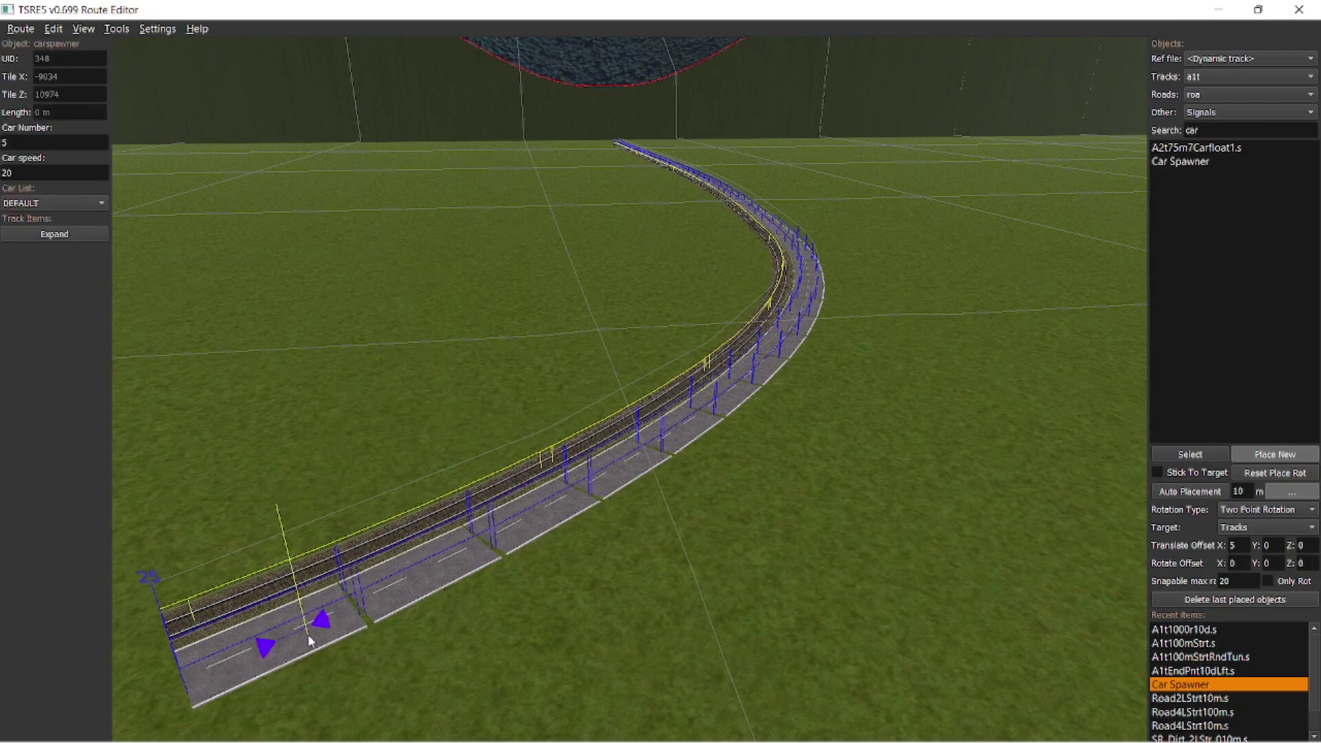
# Move the car spawner's end marker to the joint with the neighbouring road piece.
pyautogui.click(1201, 457)
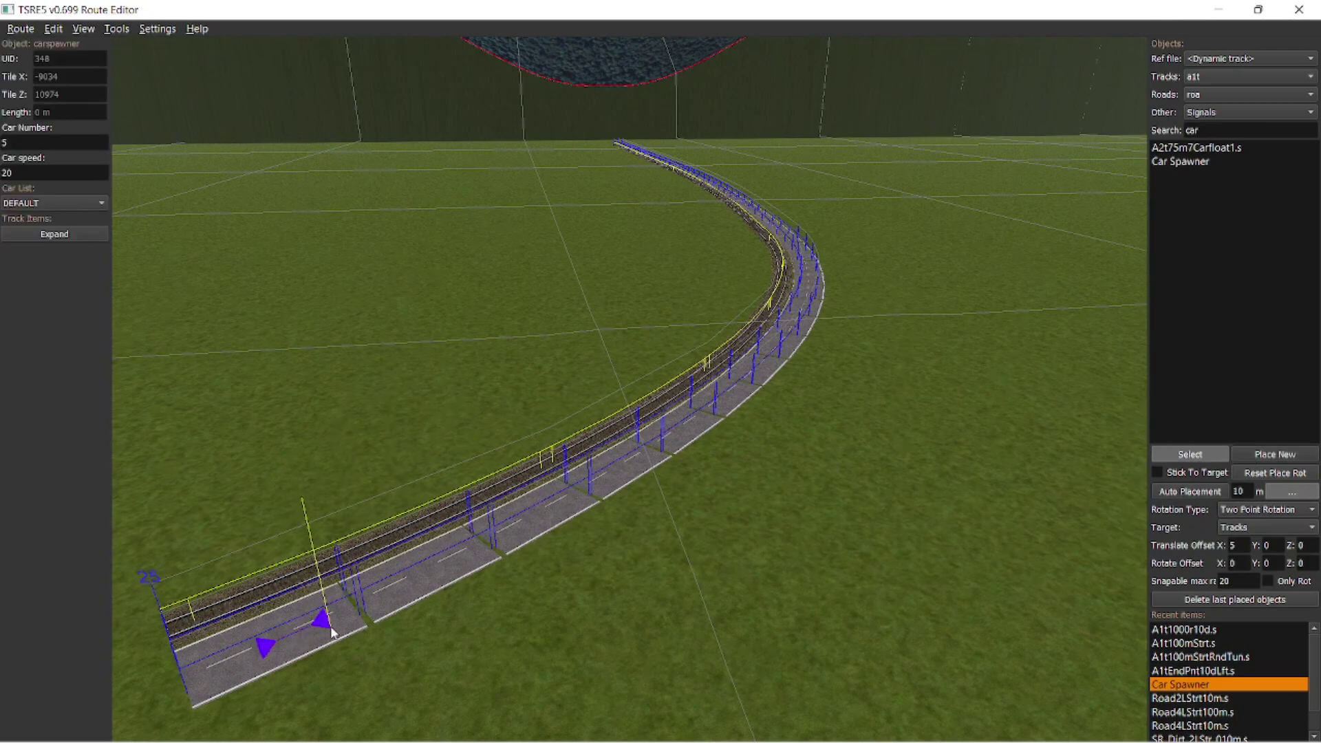
pyautogui.moveTo(541, 527)
pyautogui.mouseDown(button='right')
pyautogui.moveTo(531, 545)
pyautogui.moveTo(526, 530)
pyautogui.mouseUp(button='right')
pyautogui.press('w')
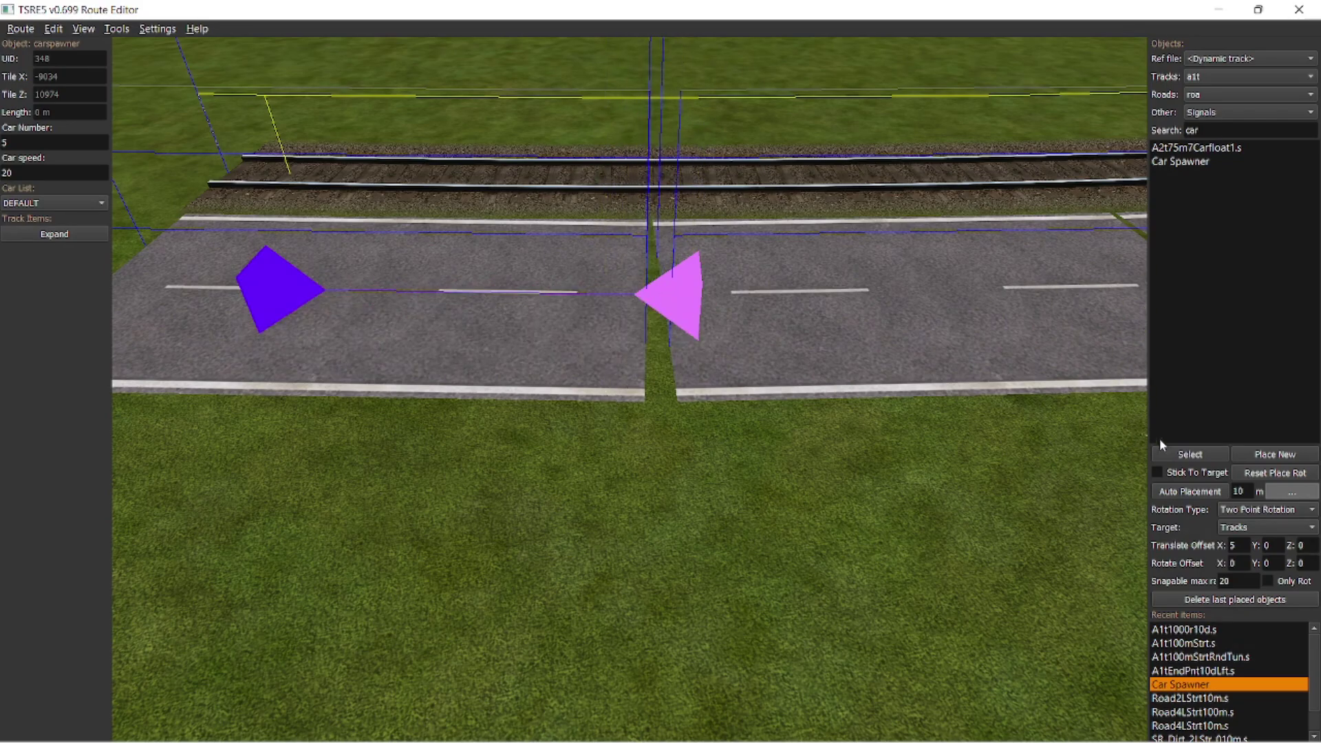
# Delete the car spawner and remove the last auto-placed road pieces beside the track.
pyautogui.click(1194, 453)
pyautogui.press('Delete')
pyautogui.moveTo(678, 296)
pyautogui.mouseDown(button='right')
pyautogui.moveTo(670, 386)
pyautogui.moveTo(815, 419)
pyautogui.moveTo(881, 489)
pyautogui.moveTo(816, 483)
pyautogui.moveTo(858, 478)
pyautogui.mouseUp(button='right')
pyautogui.press('a')
pyautogui.press('s')
pyautogui.press('d')
pyautogui.press('w')
pyautogui.click(1182, 603)
# Delete the five A1tEndPnt10dLft.s curved track pieces one after another beyond the straight track.
pyautogui.press('w')
pyautogui.press('s')
pyautogui.press('w')
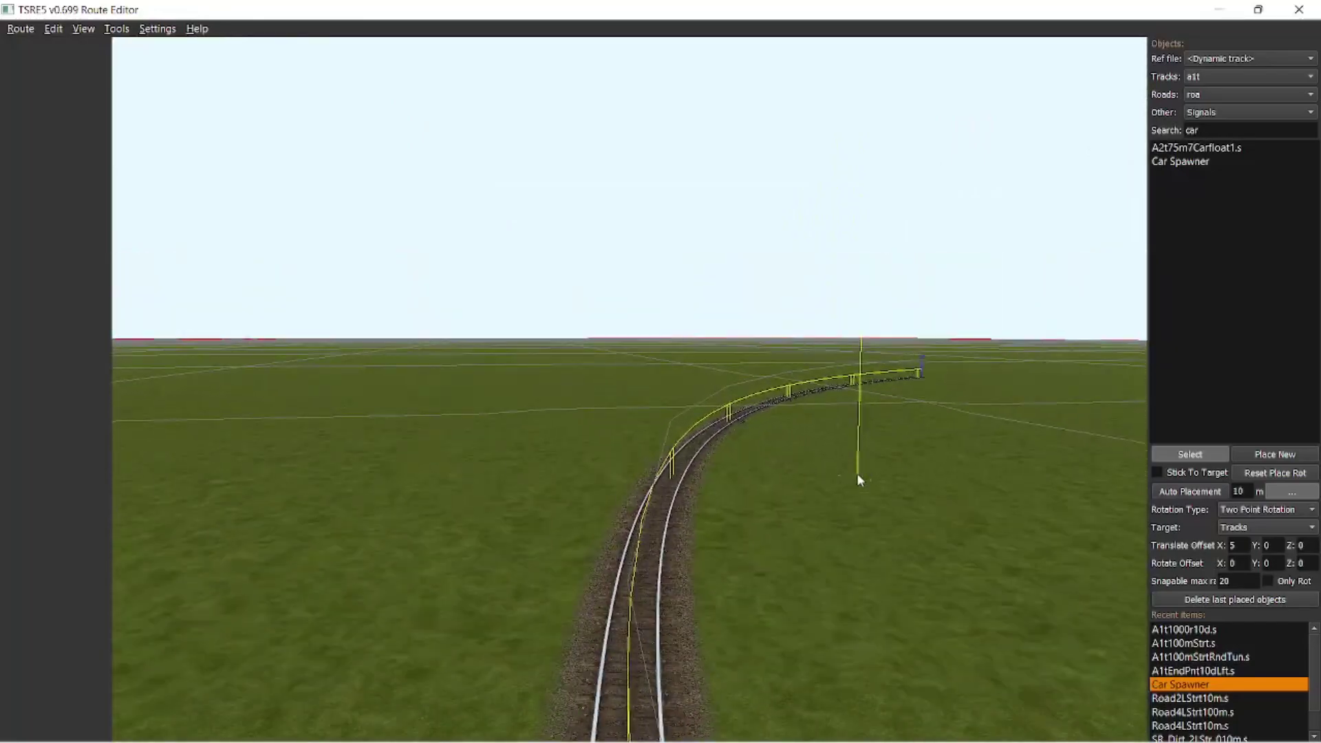
pyautogui.click(1184, 456)
pyautogui.click(669, 518)
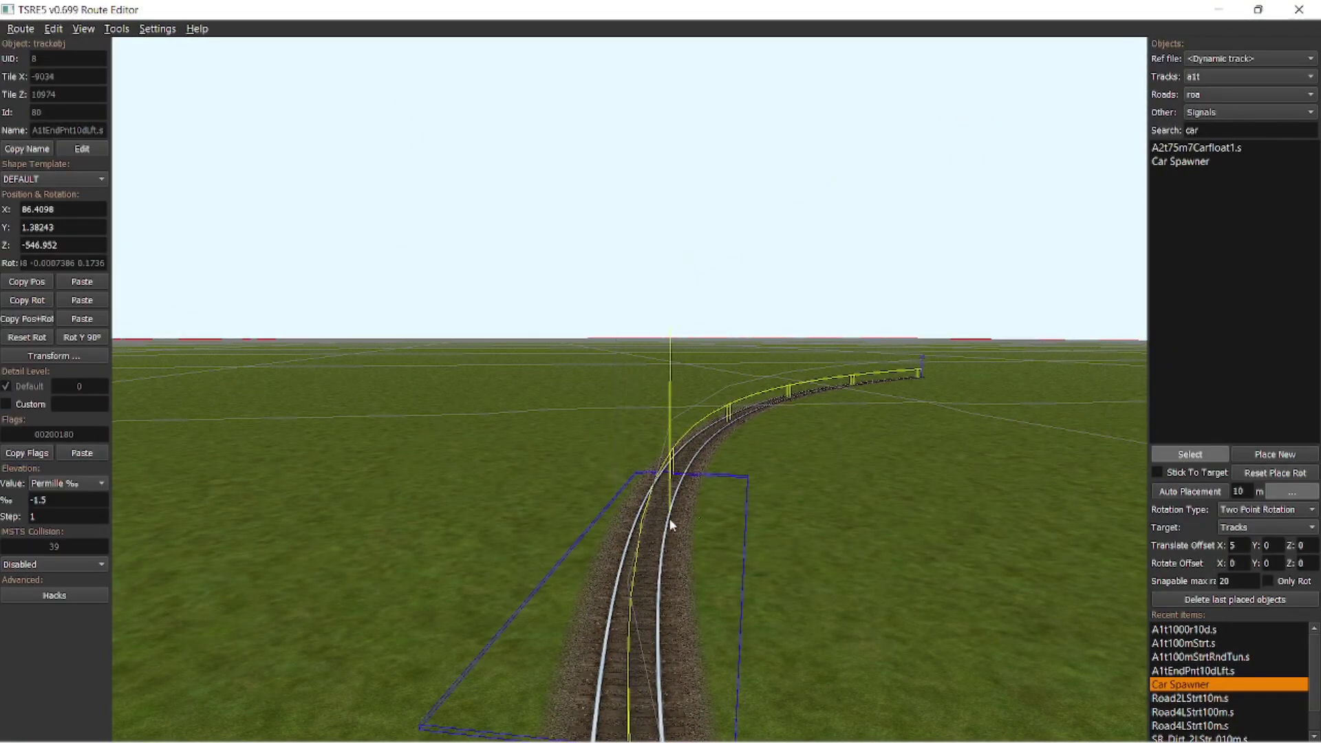
pyautogui.press('Delete')
pyautogui.click(700, 457)
pyautogui.press('Delete')
pyautogui.click(752, 413)
pyautogui.press('Delete')
pyautogui.click(805, 394)
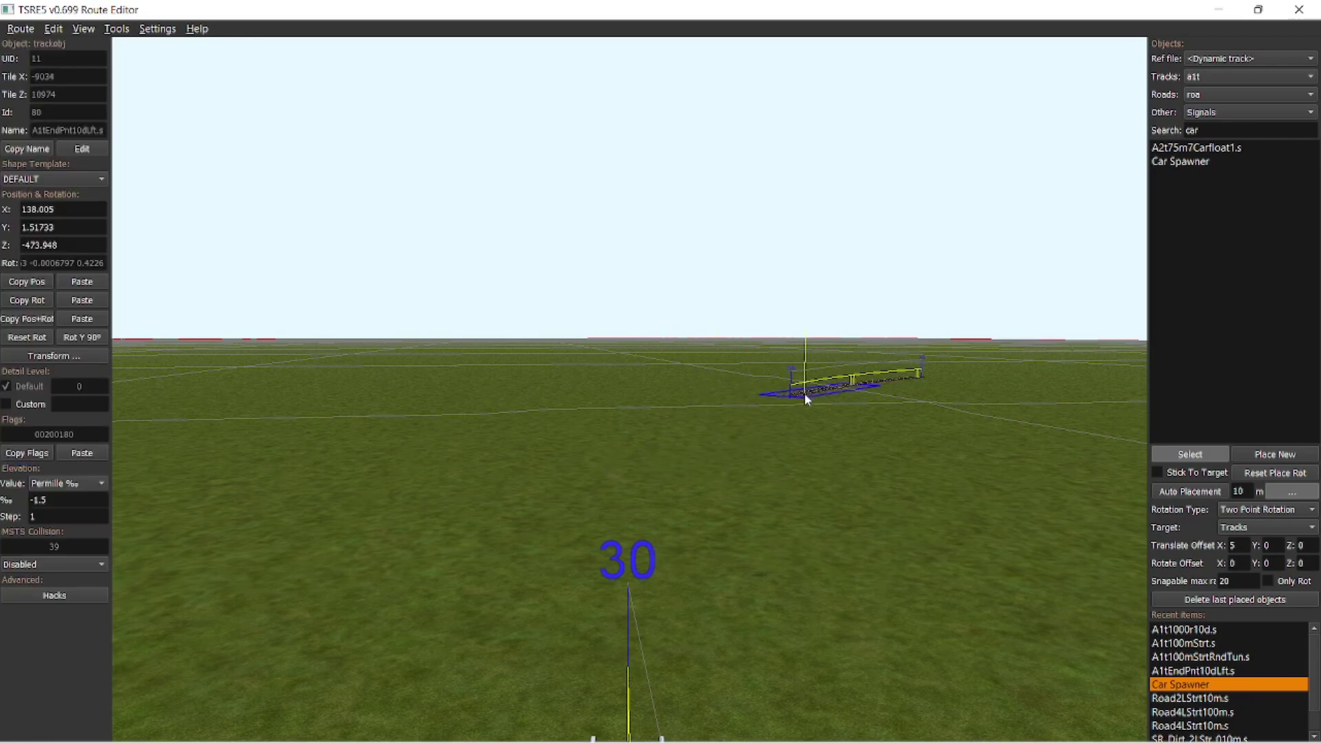
pyautogui.press('Delete')
pyautogui.click(868, 382)
pyautogui.press('Delete')
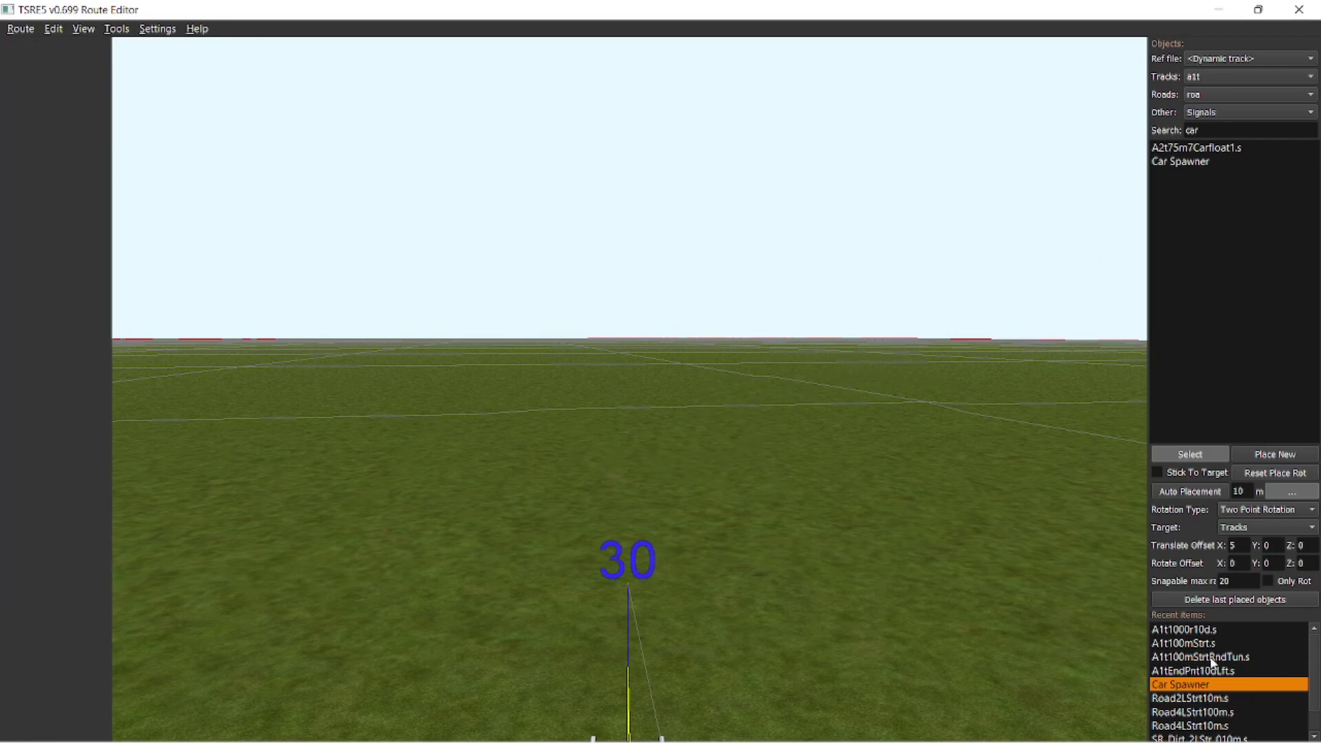
# Place an A1t2000r20d.s curved track piece at the open end of the straight track.
pyautogui.scroll(-1, 1230, 665)
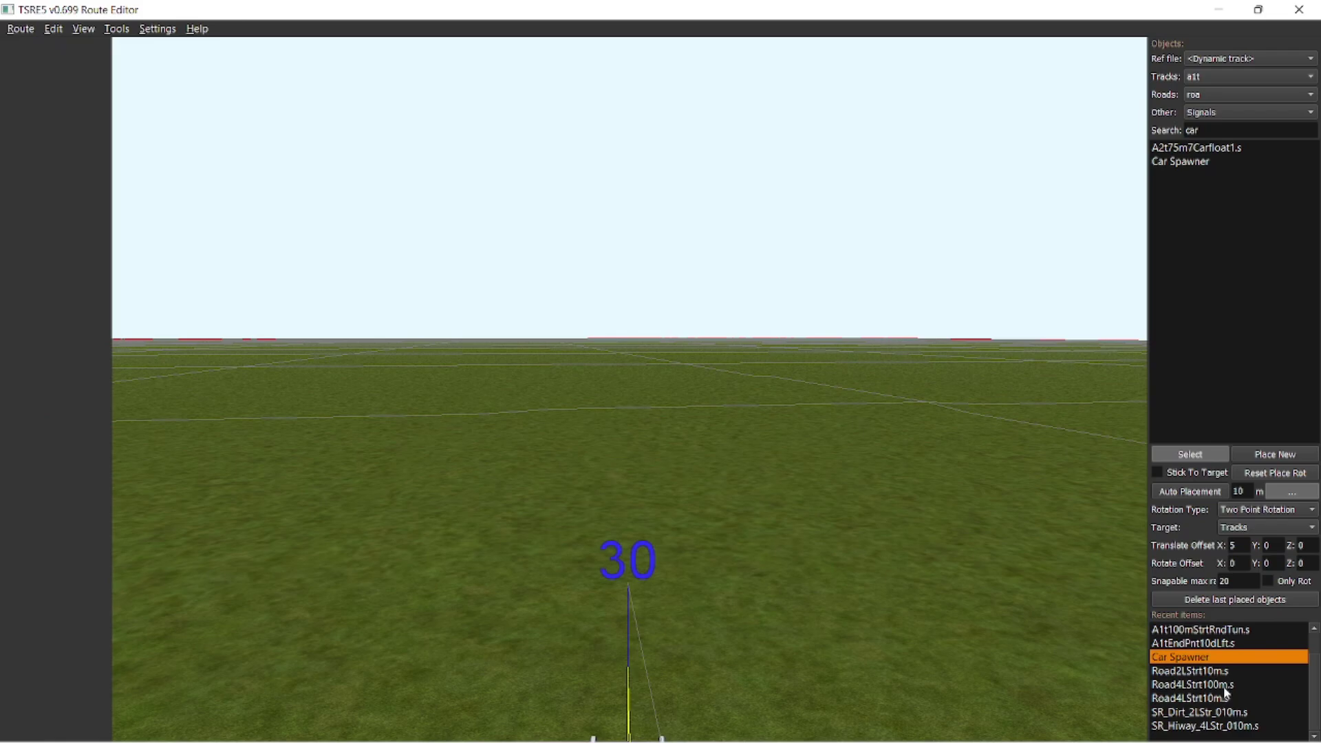
pyautogui.moveTo(855, 296); pyautogui.dragTo(836, 300, button='right')
pyautogui.press('s')
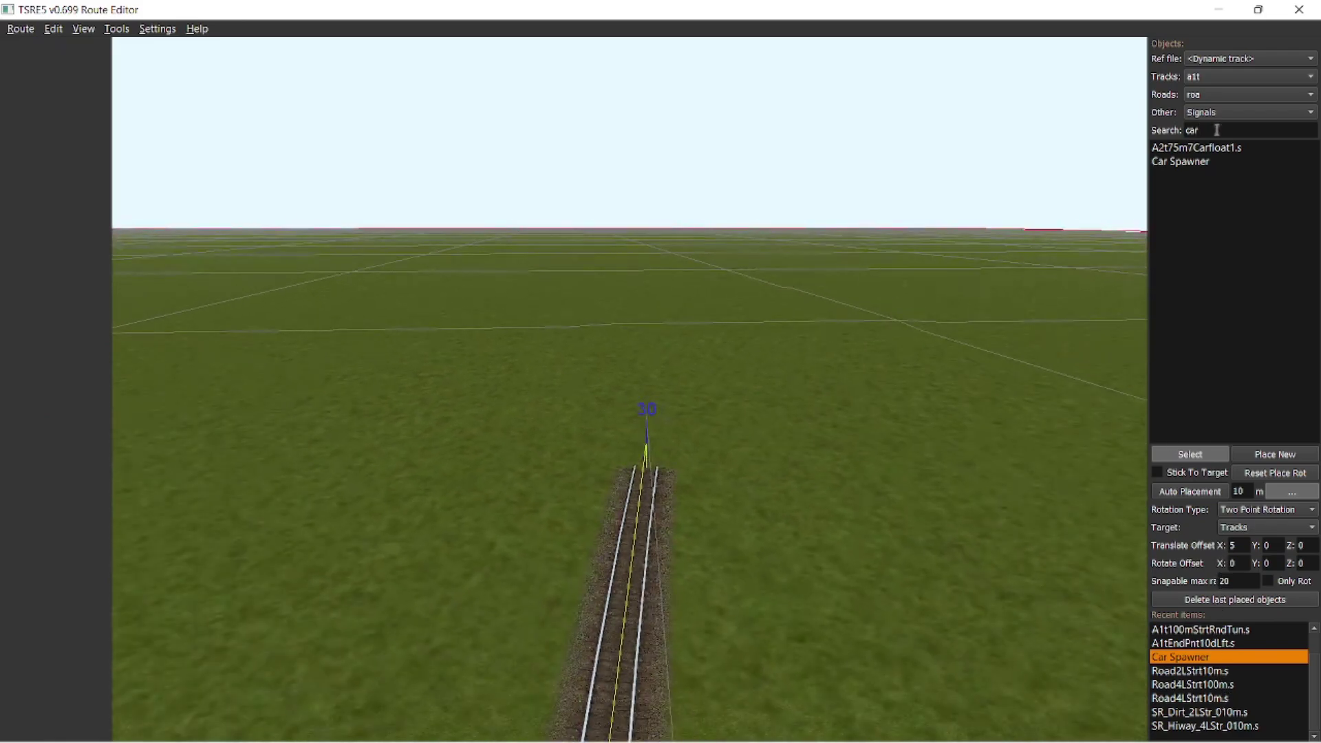
pyautogui.click(1212, 75)
pyautogui.click(1214, 104)
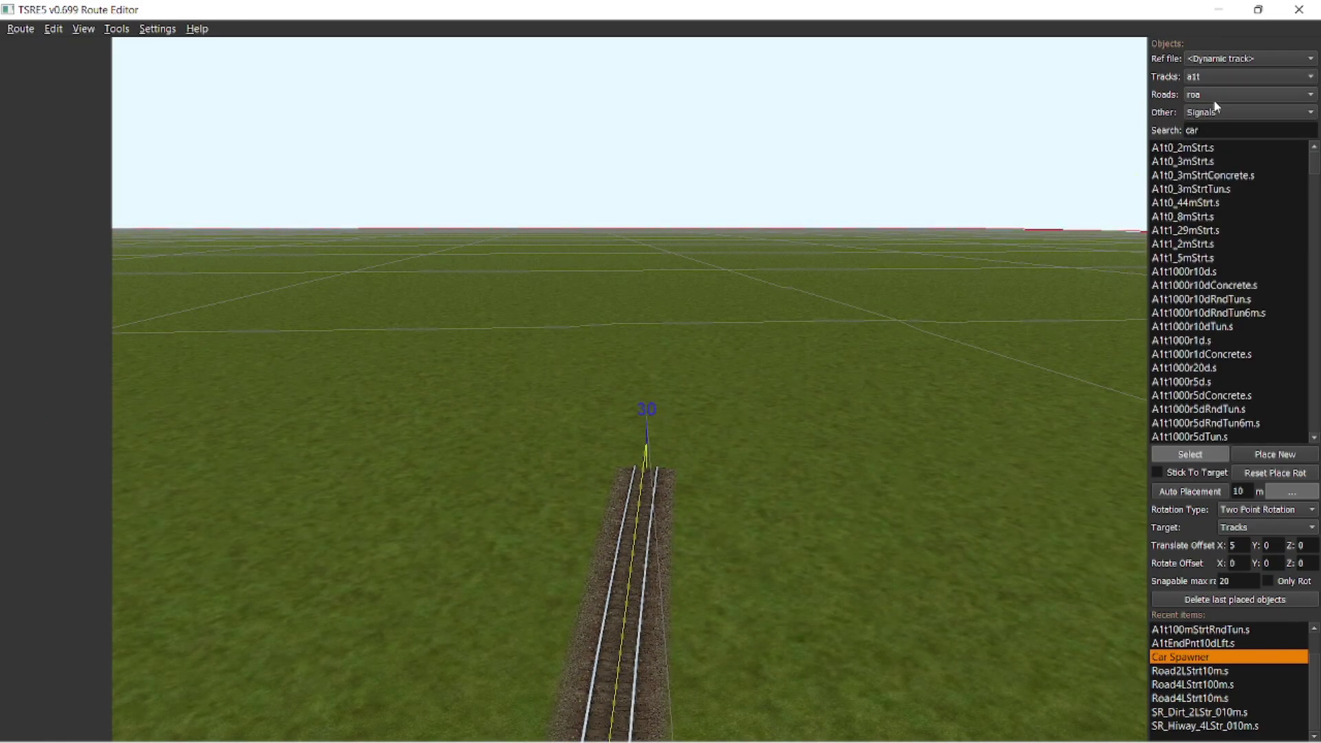
pyautogui.scroll(-10, 1224, 348)
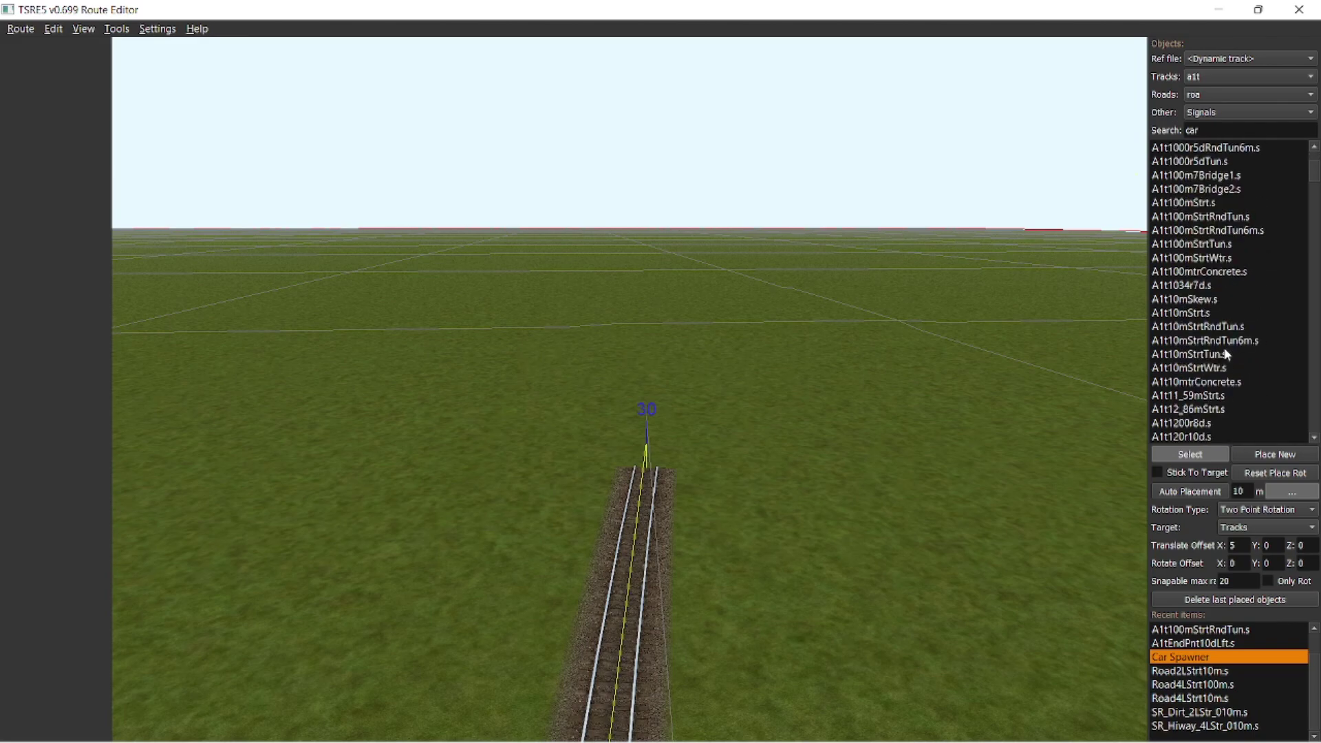
pyautogui.scroll(-10, 1225, 352)
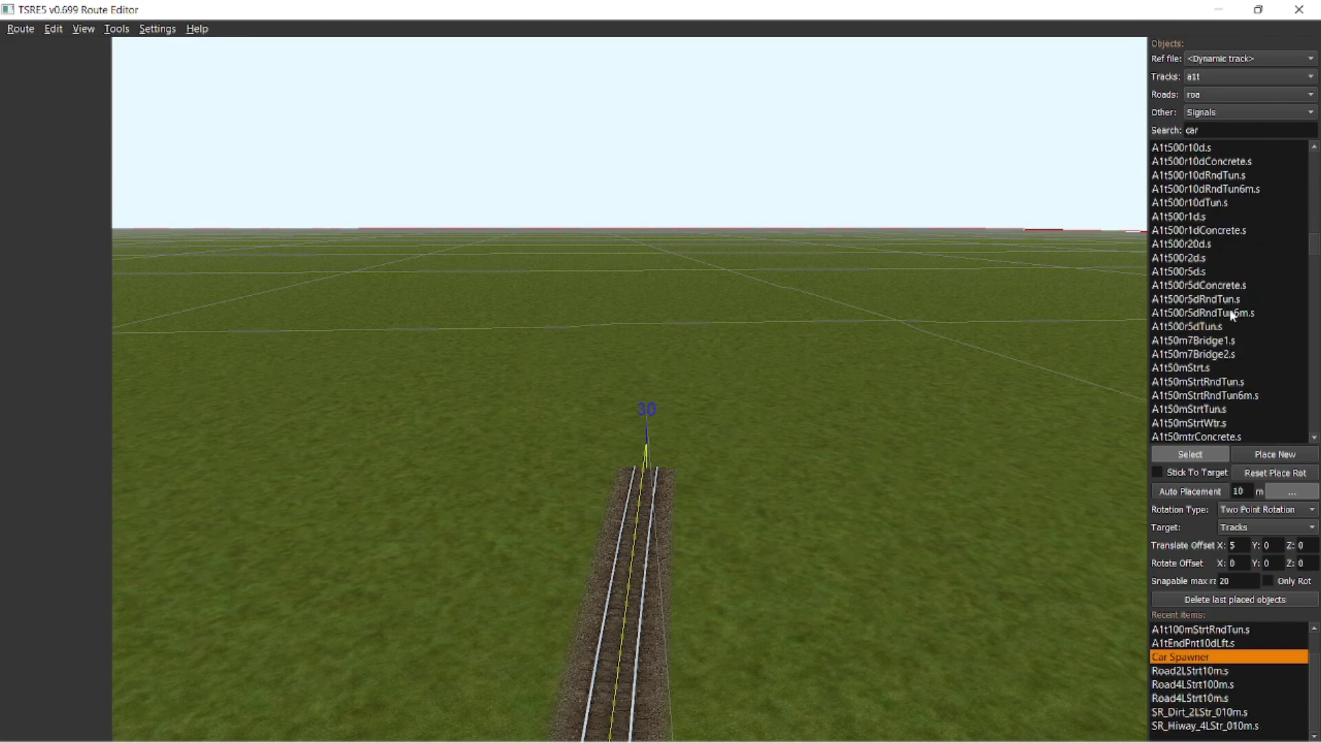
pyautogui.click(1192, 271)
pyautogui.click(1273, 454)
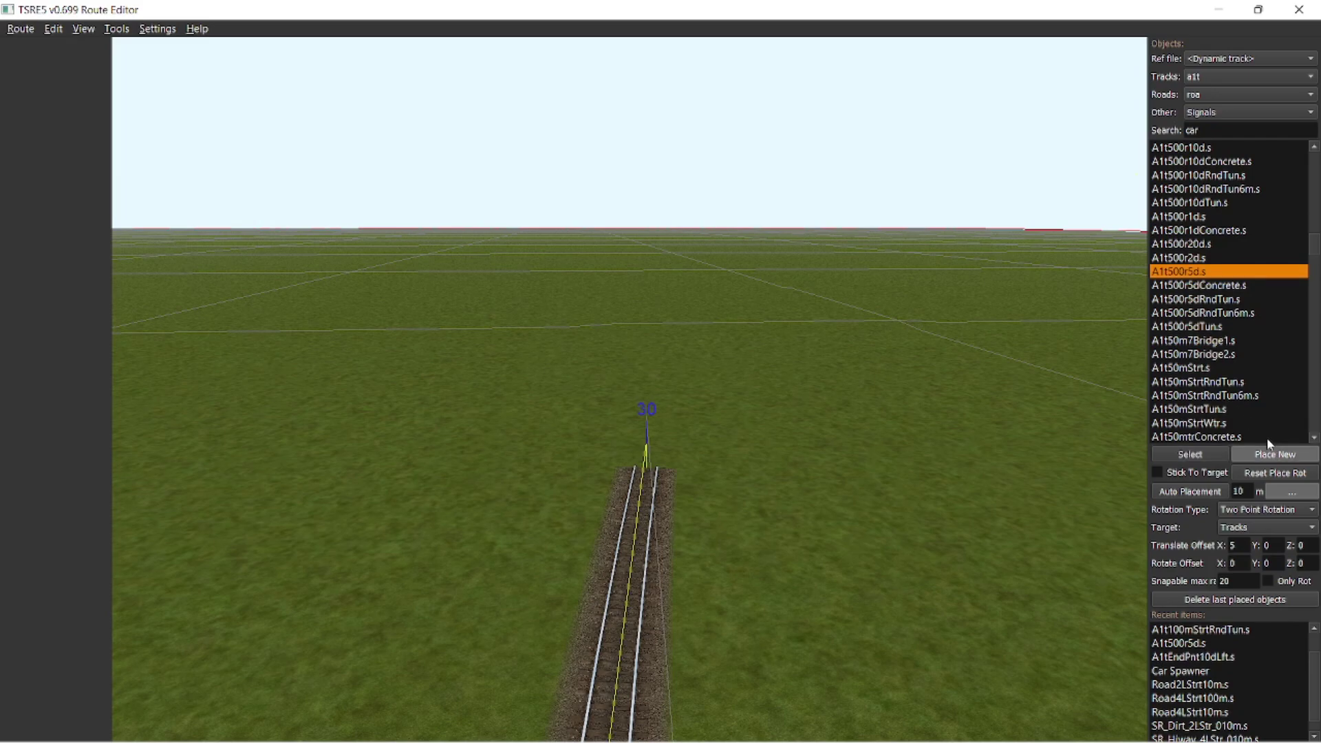
pyautogui.scroll(-8, 1245, 345)
pyautogui.scroll(9, 1236, 326)
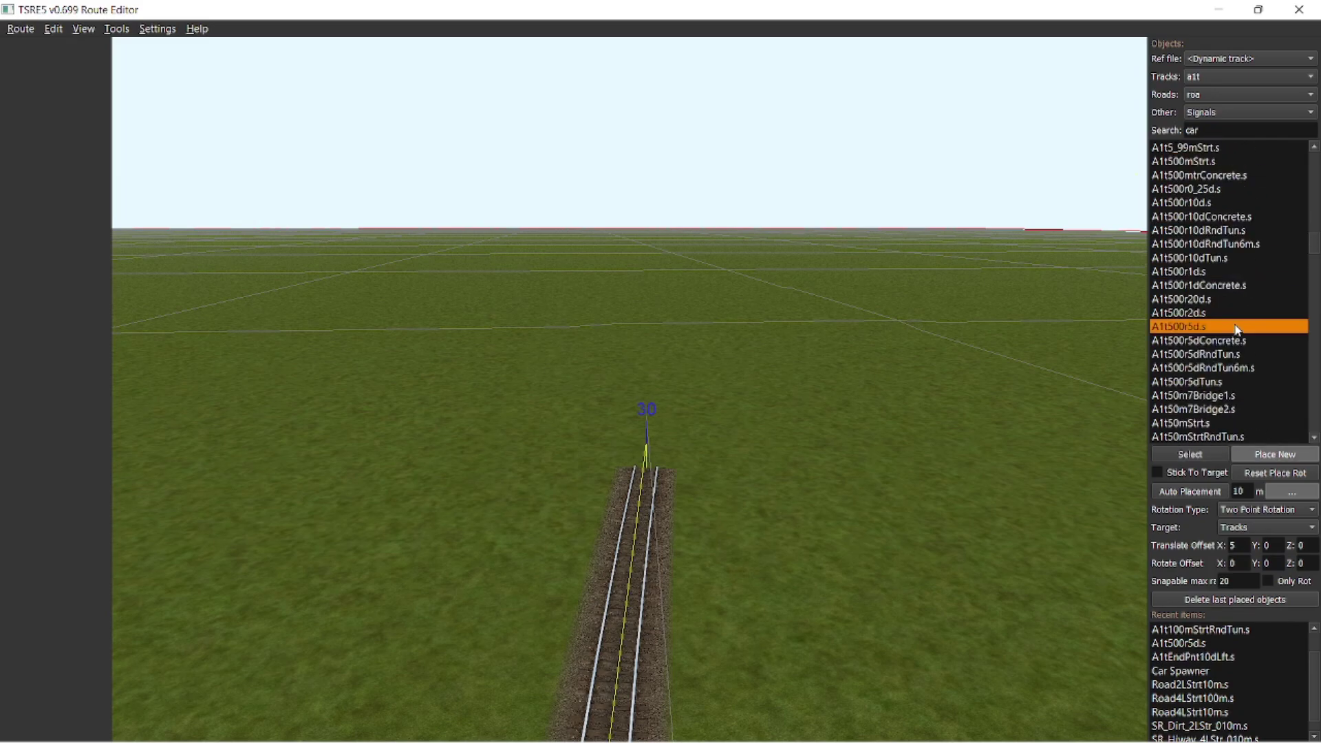
pyautogui.scroll(15, 1232, 296)
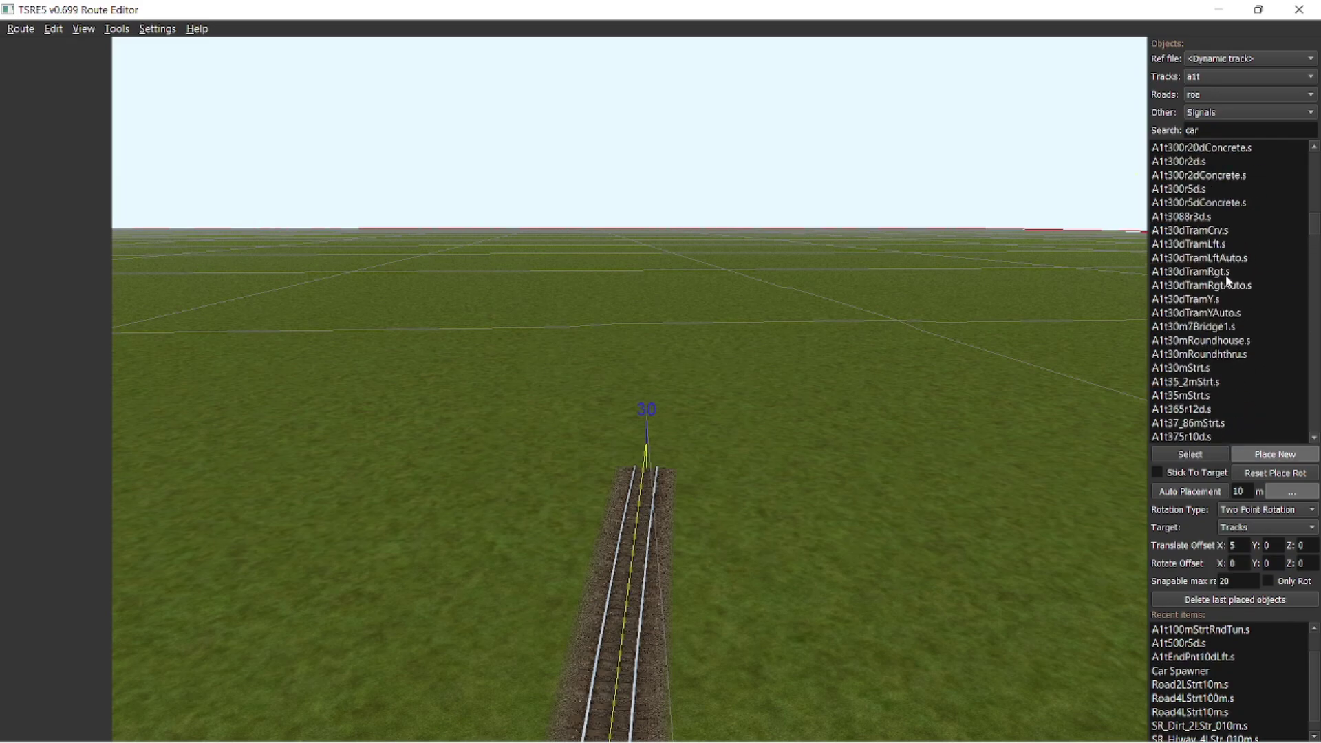
pyautogui.scroll(7, 1226, 278)
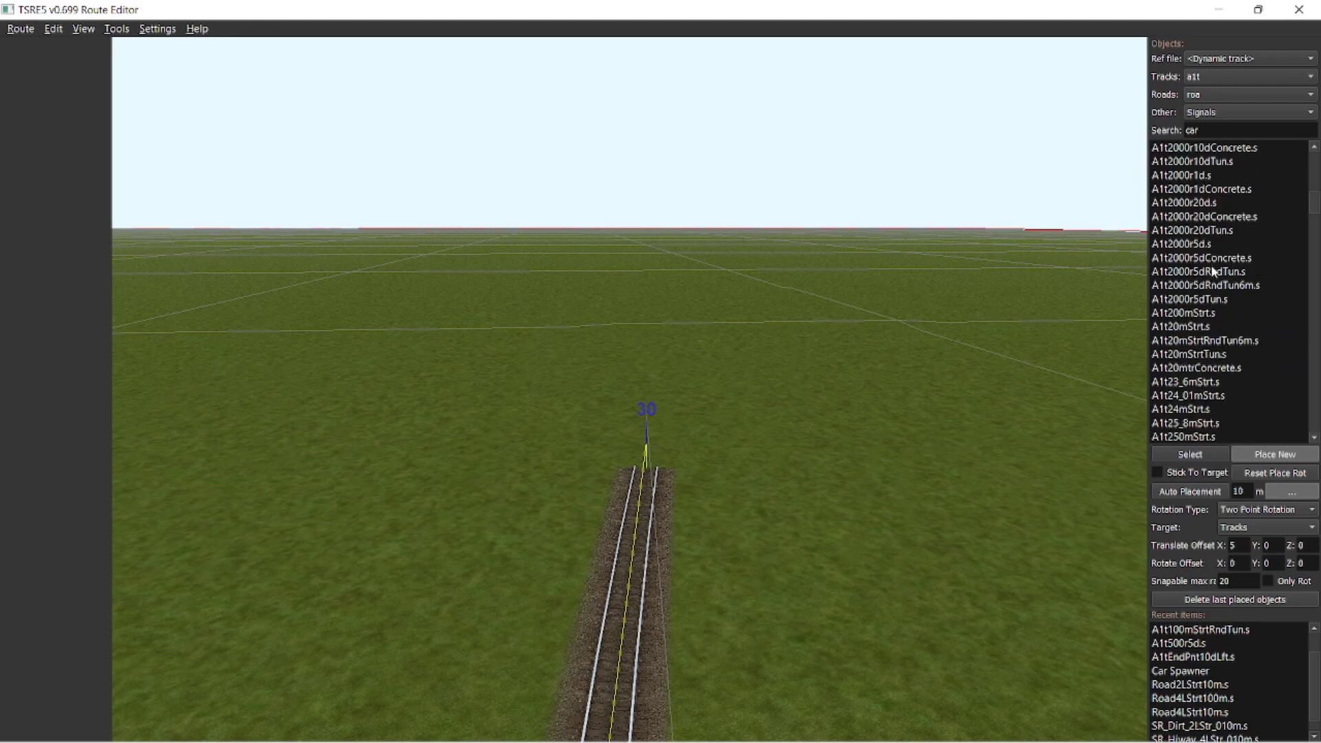
pyautogui.click(1198, 203)
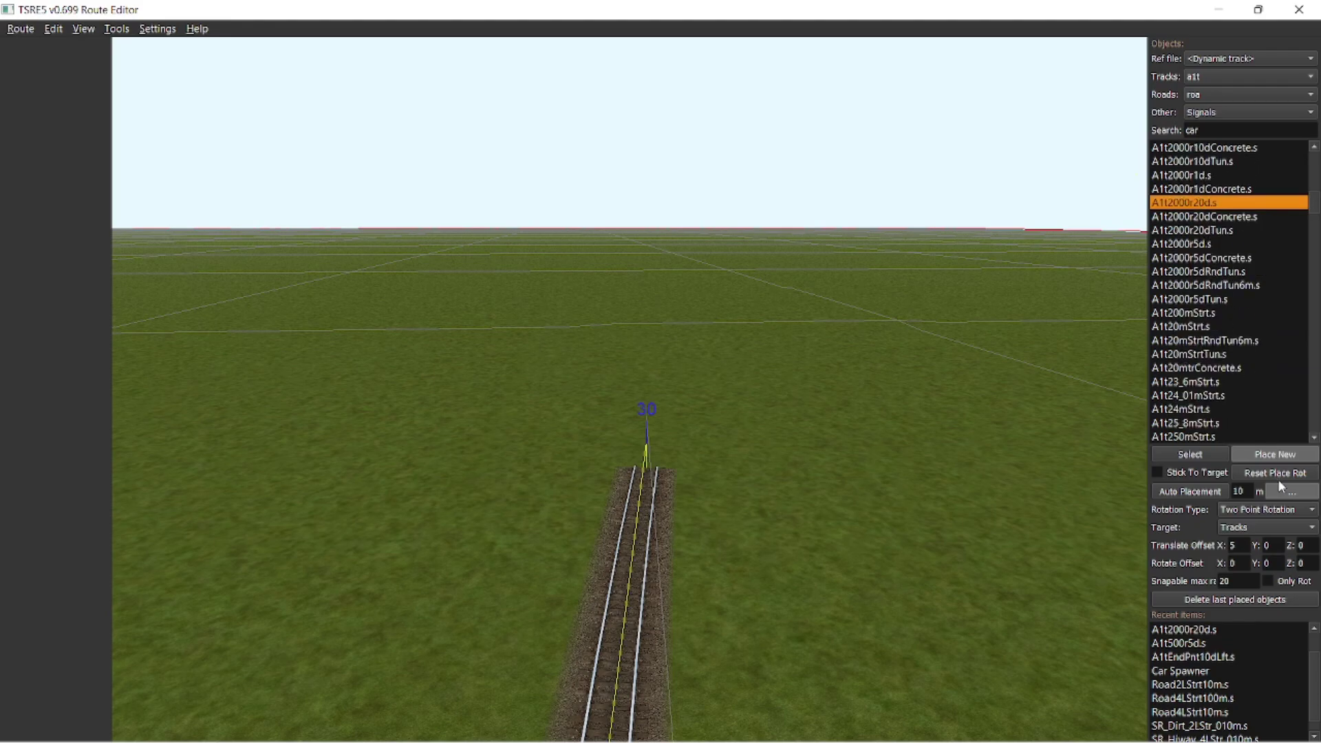
pyautogui.click(1268, 454)
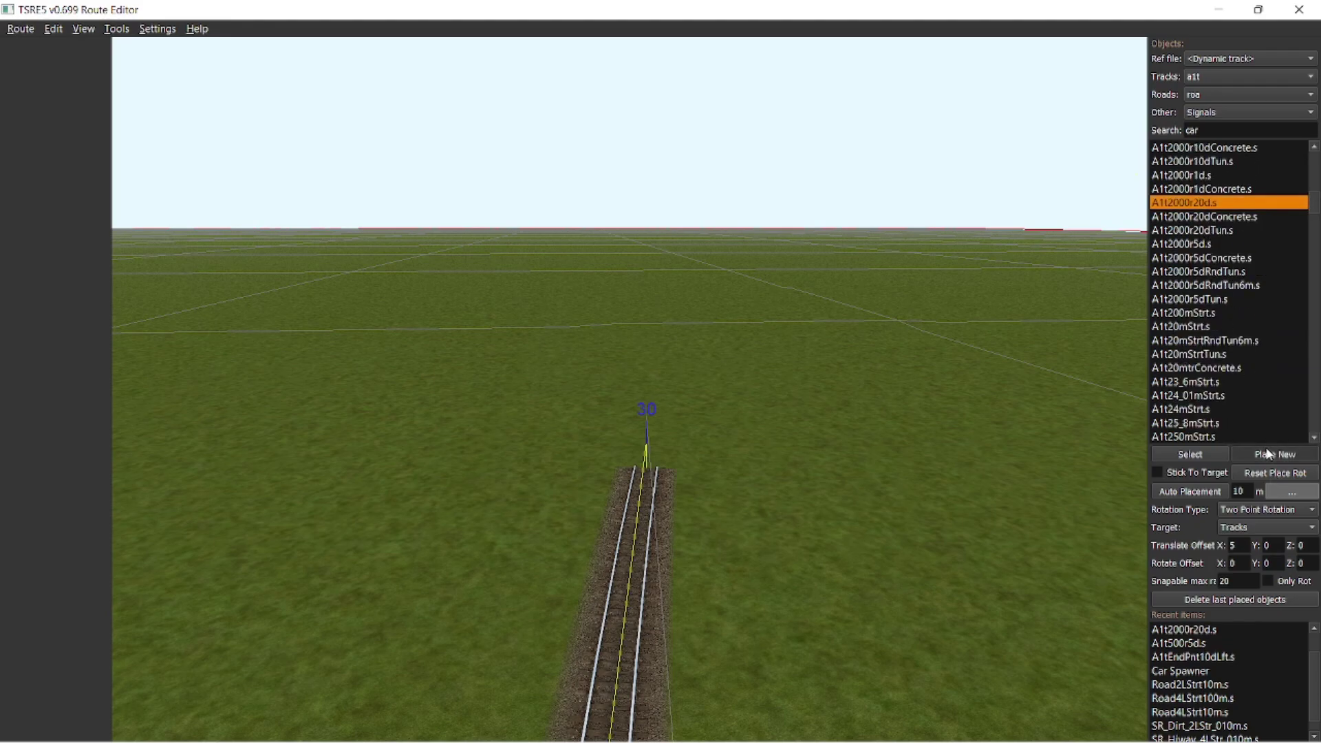
pyautogui.click(667, 471)
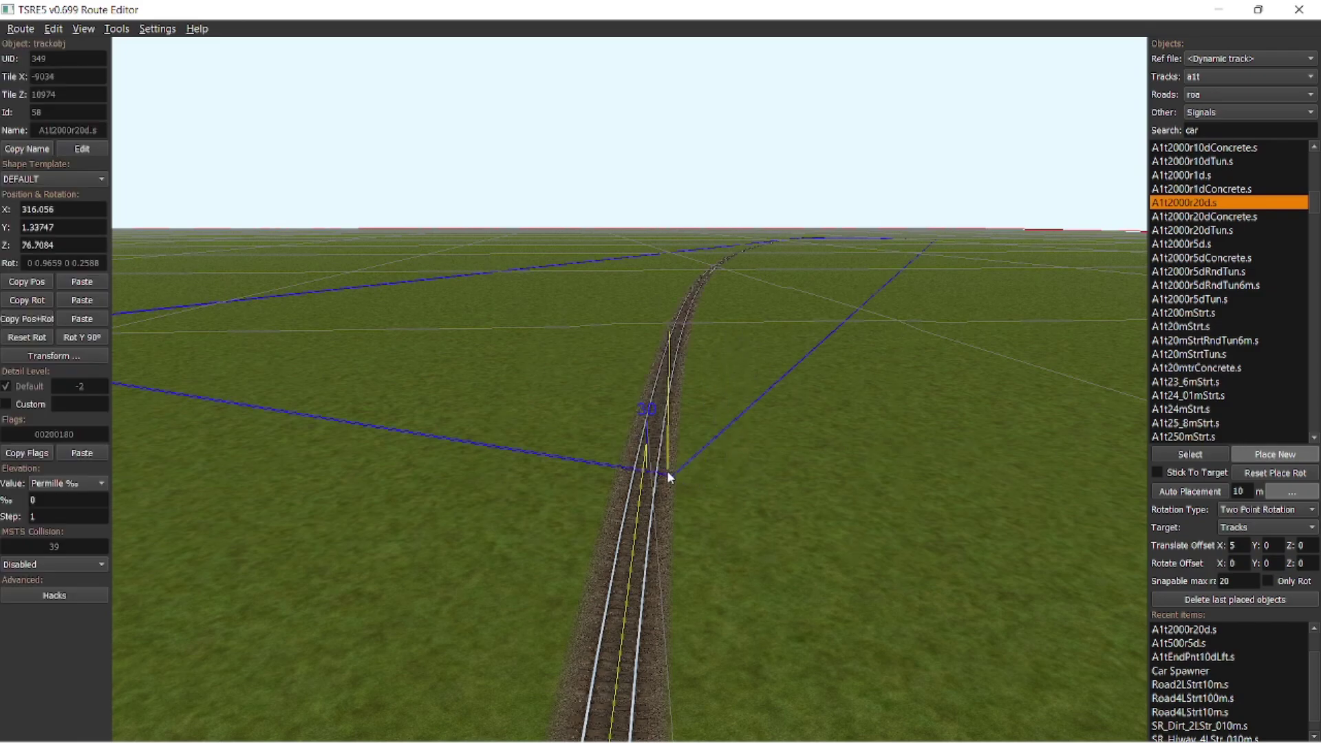
# Set the new curved track piece's elevation to -3 ‰ and deselect it.
pyautogui.press('r')
pyautogui.press('Up')
pyautogui.press('Up')
pyautogui.press('Up')
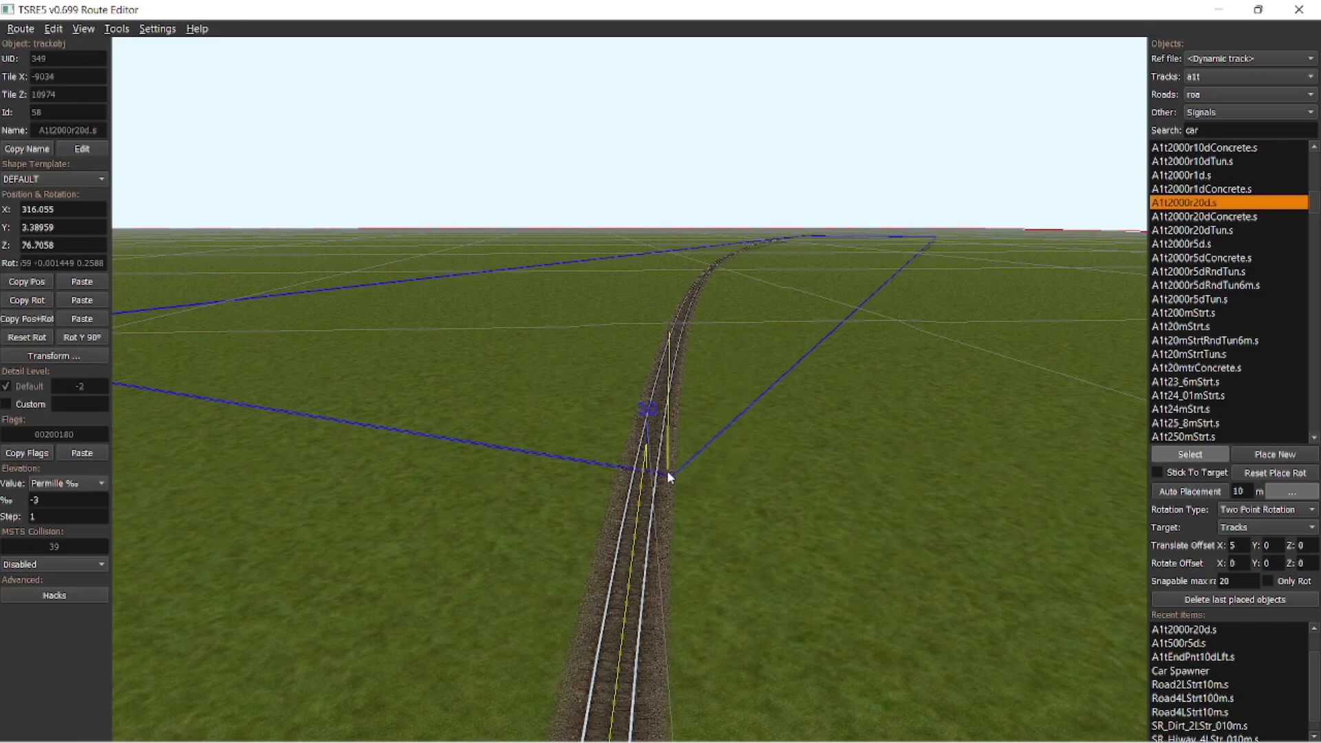
pyautogui.click(1184, 454)
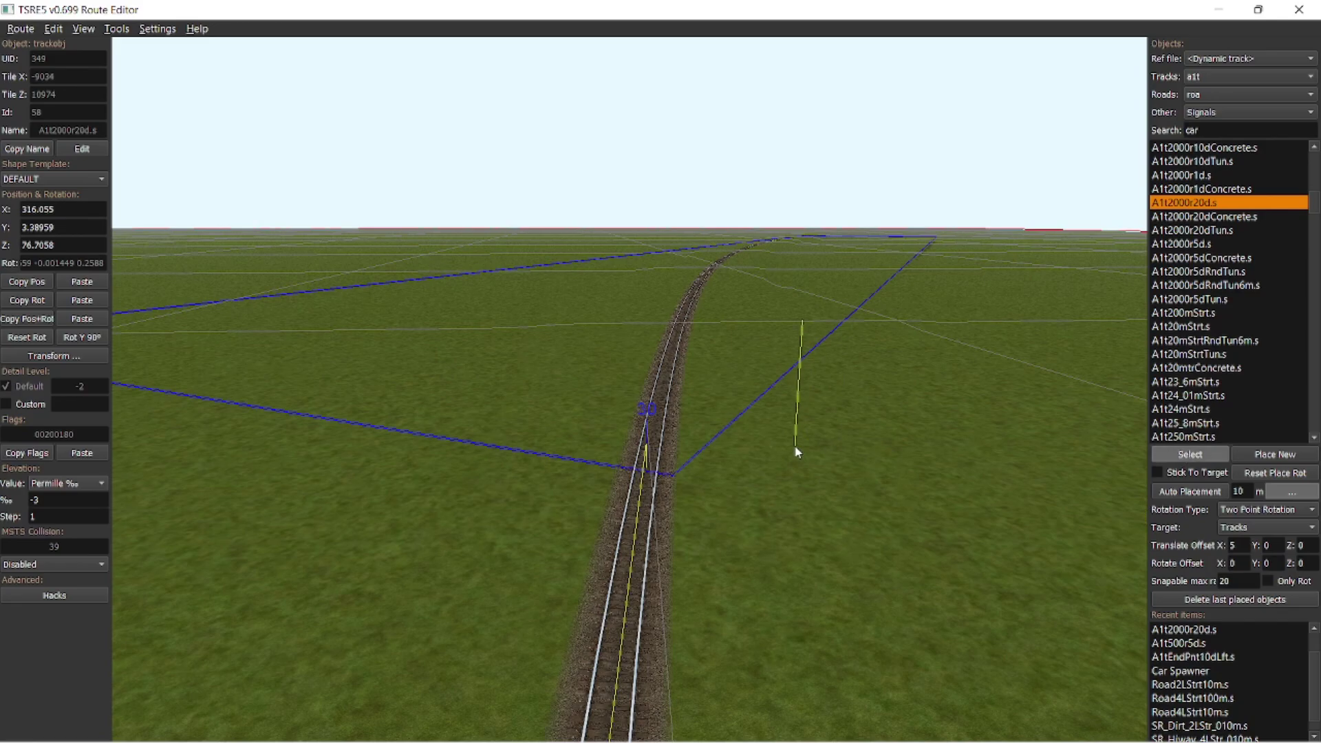
pyautogui.click(788, 452)
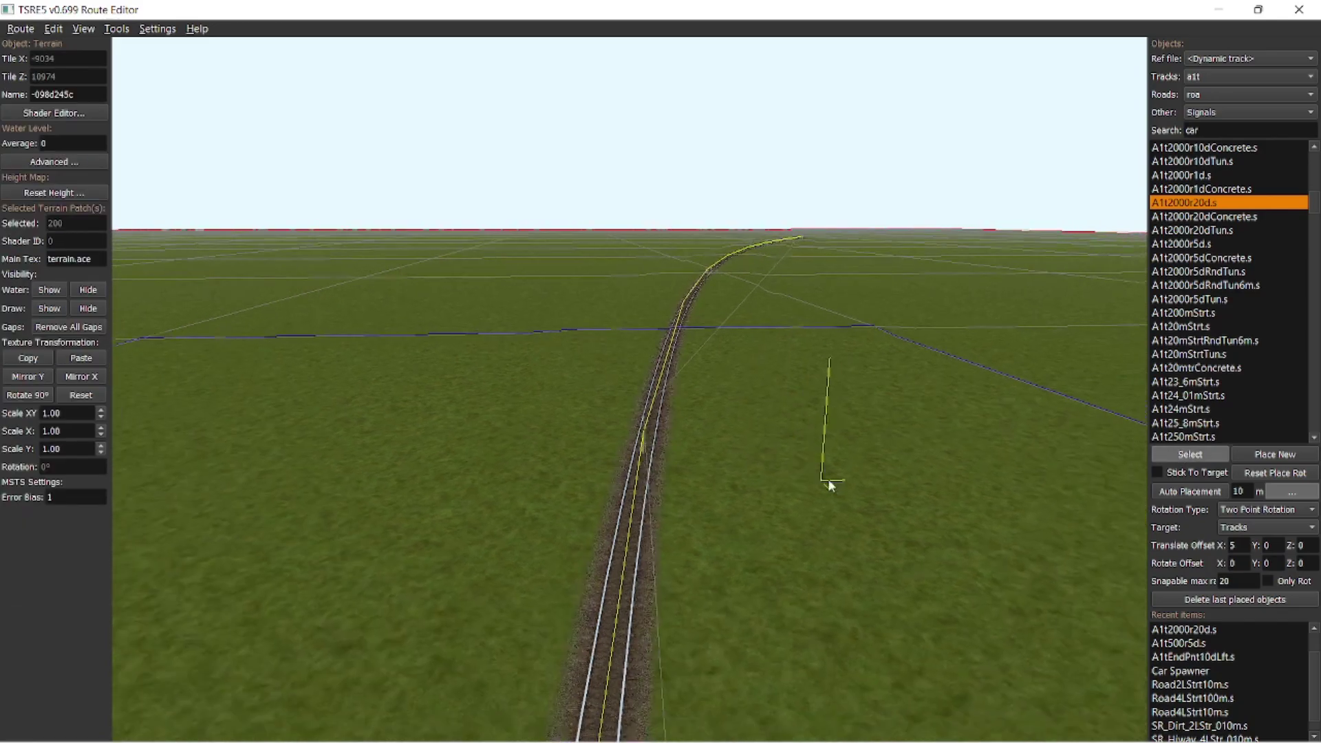
# Try auto-placing the four-lane Road4LStrt10m.s along the track with 10 m spacing, and delete the placed pieces.
pyautogui.moveTo(895, 406); pyautogui.dragTo(923, 417, button='right')
pyautogui.press('w')
pyautogui.press('w')
pyautogui.press('s')
pyautogui.click(1196, 712)
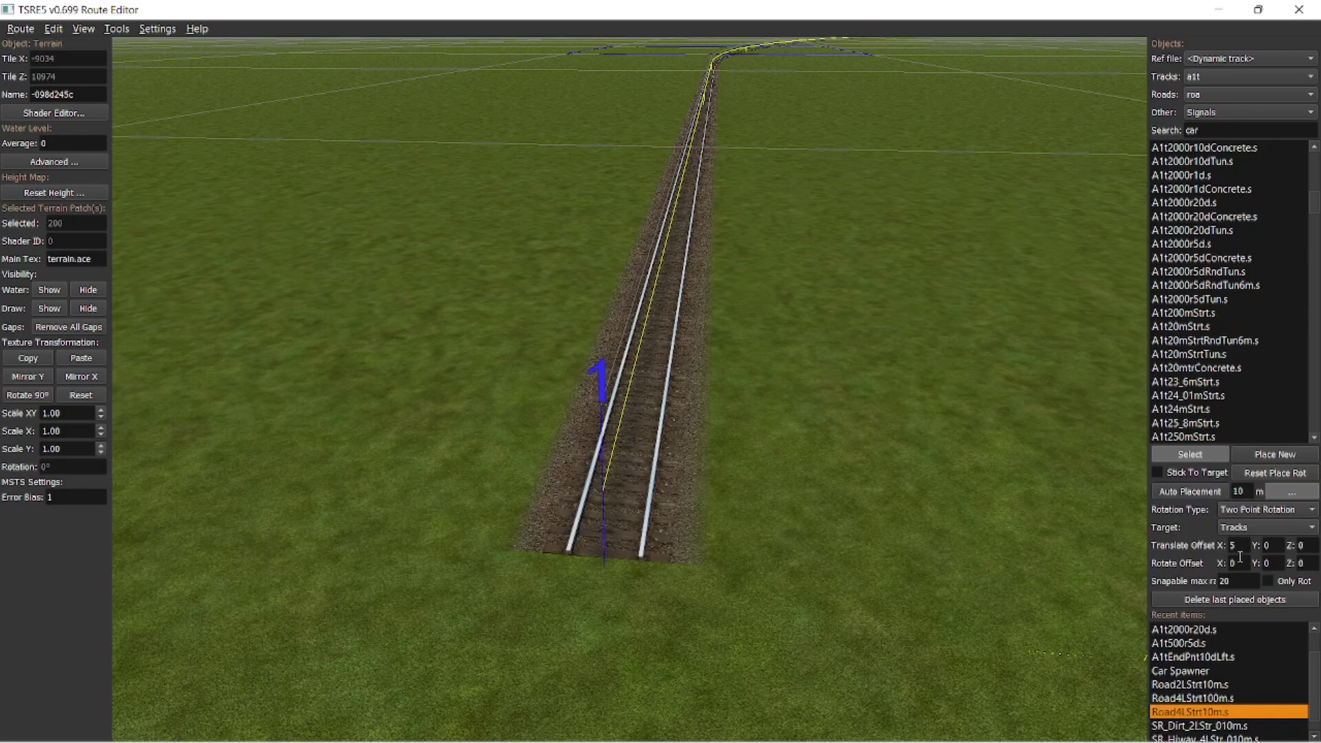
pyautogui.click(1190, 491)
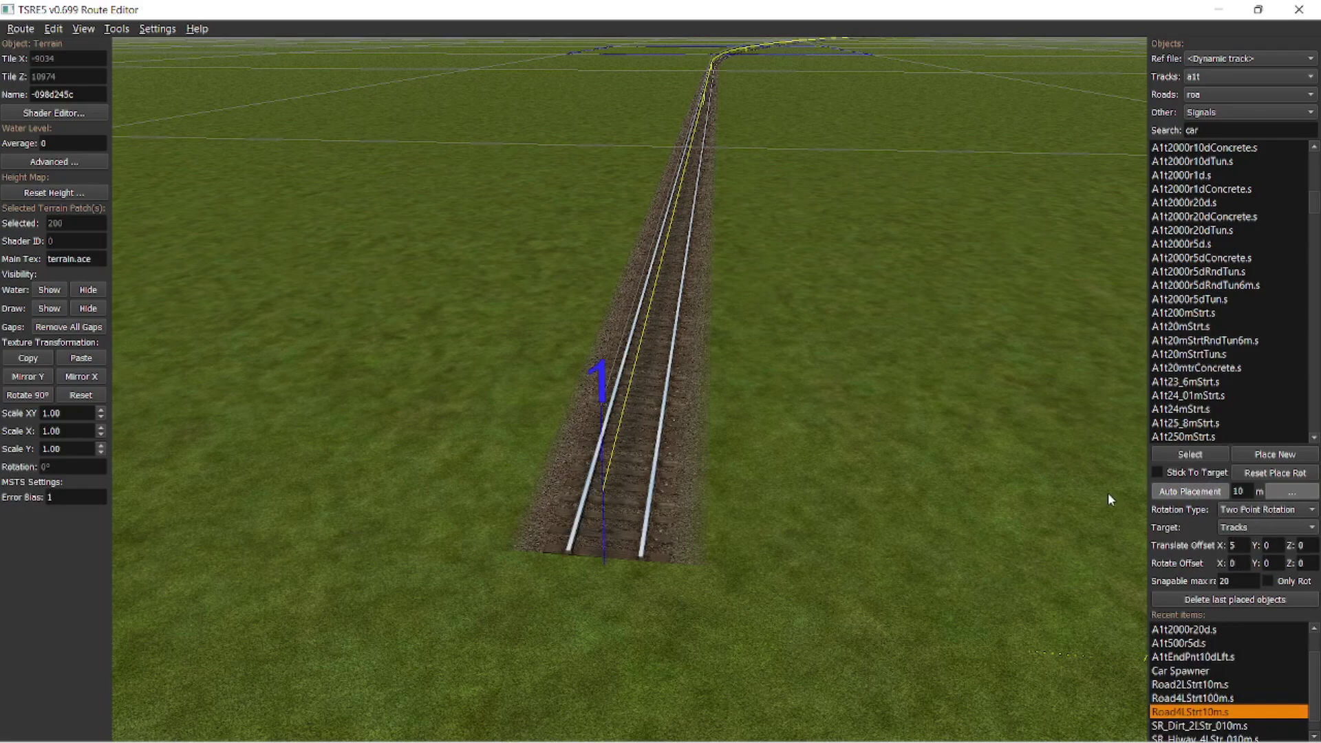
pyautogui.click(612, 463)
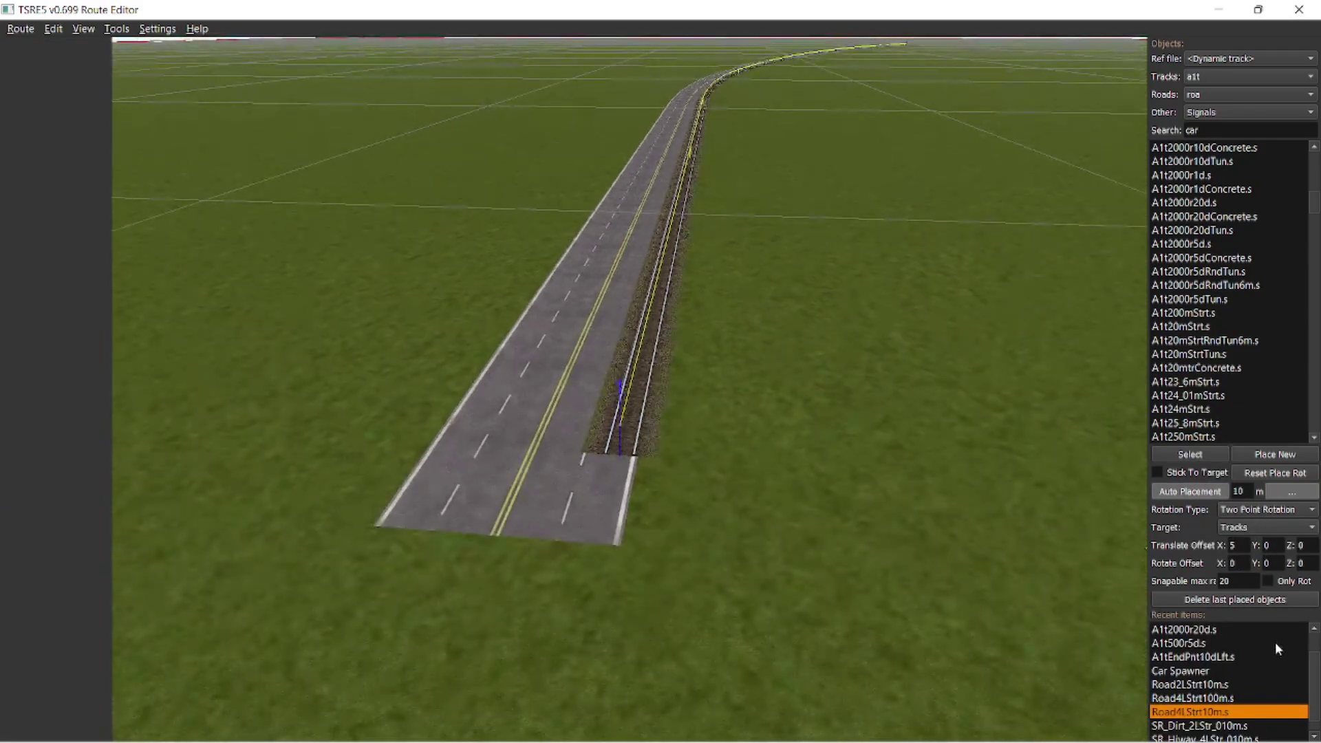
pyautogui.click(1226, 600)
# Auto-place the two-lane Road2LStrt10m.s along the extended track with 10 m spacing.
pyautogui.click(1213, 685)
pyautogui.click(1201, 493)
pyautogui.click(626, 404)
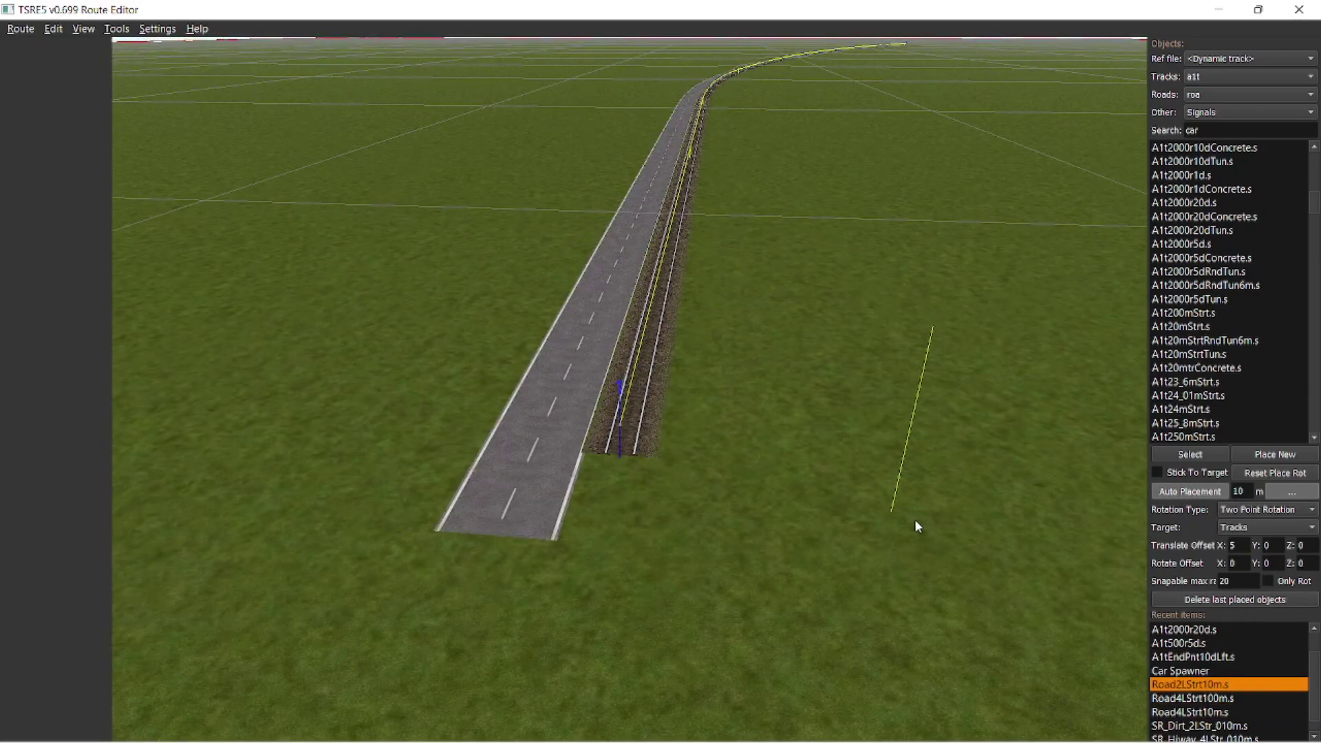
# Select all the two-lane road pieces with Select Similar 3x3 and add them to the road database.
pyautogui.click(1174, 671)
pyautogui.click(1193, 455)
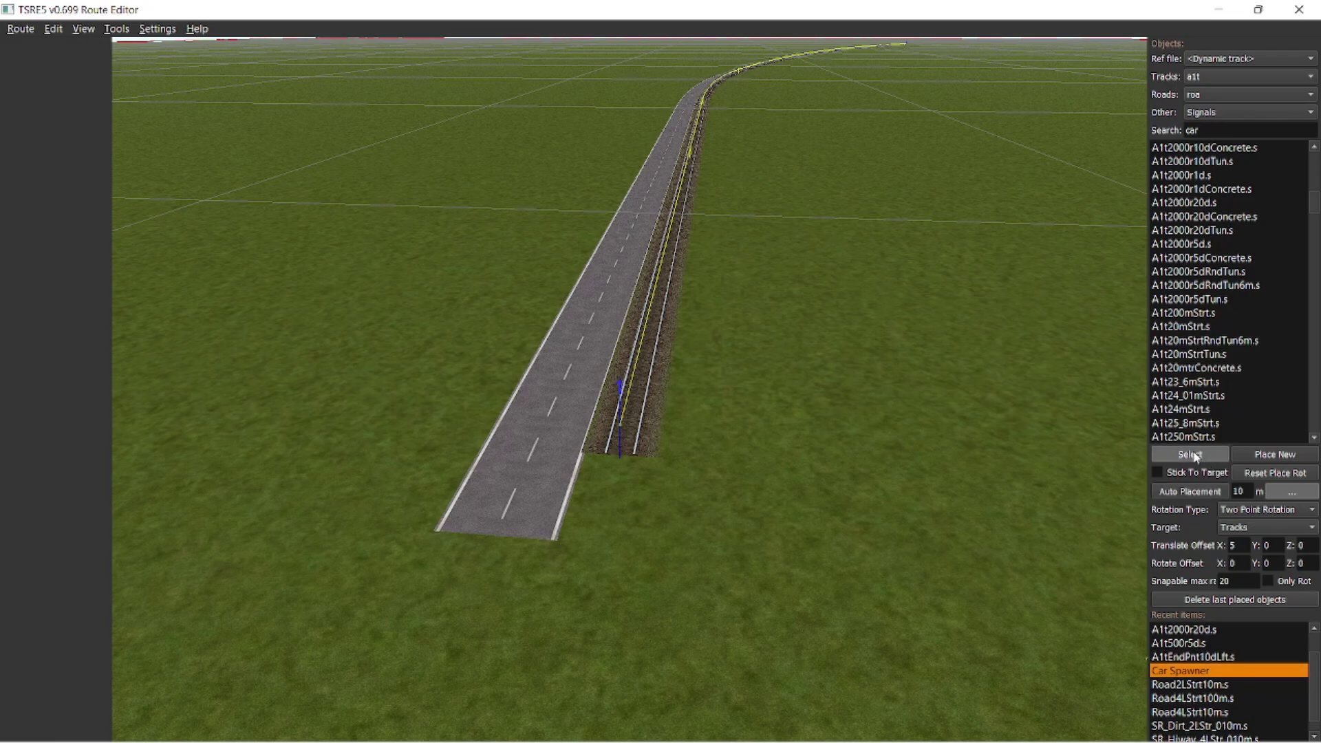
pyautogui.click(552, 441)
pyautogui.rightClick(551, 441)
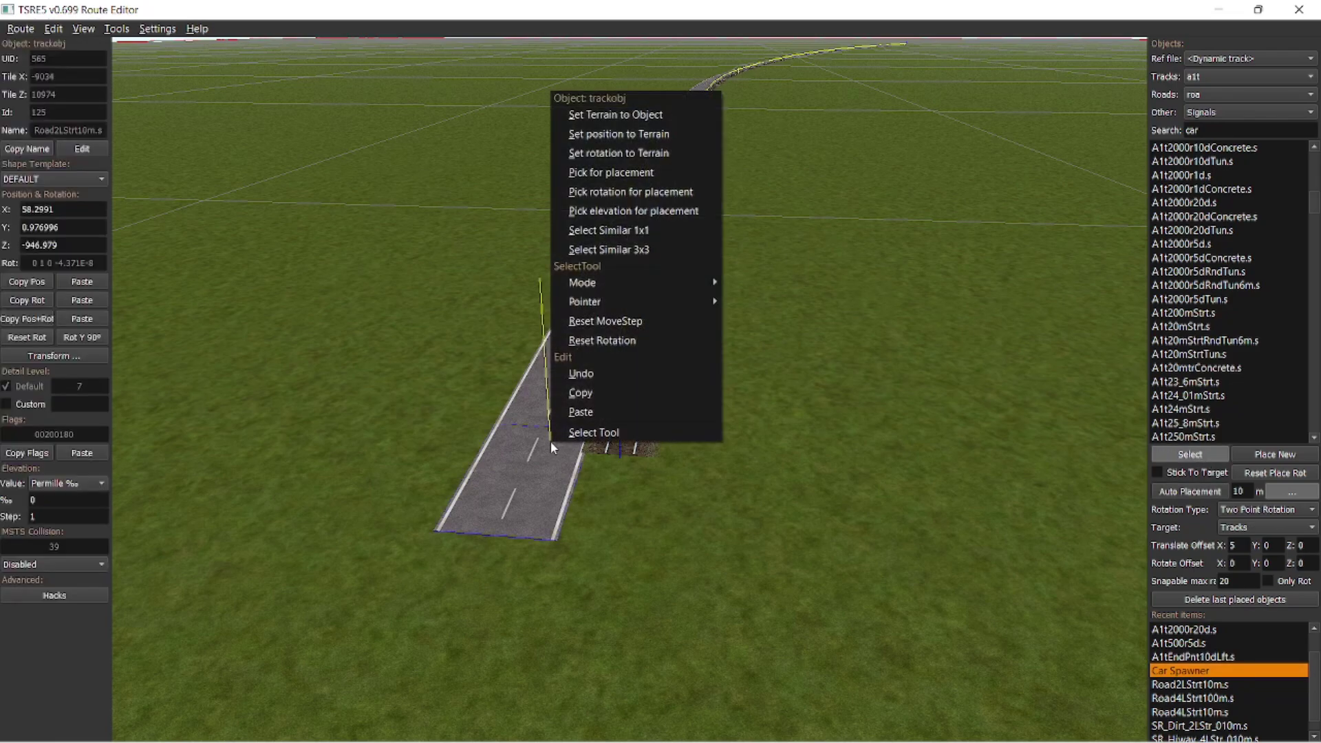
pyautogui.click(666, 251)
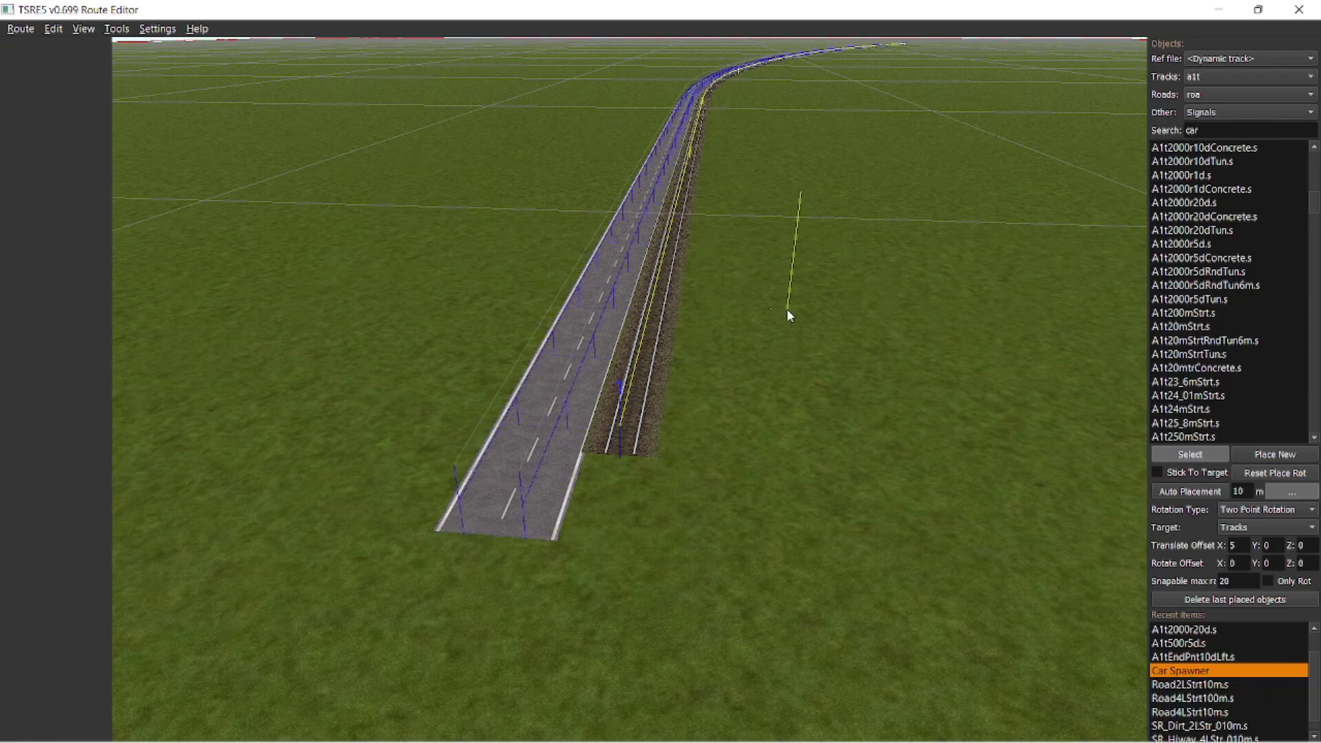
# Place a Car Spawner on the first road piece and move its end marker to the far end of the road.
pyautogui.click(1274, 462)
pyautogui.click(547, 510)
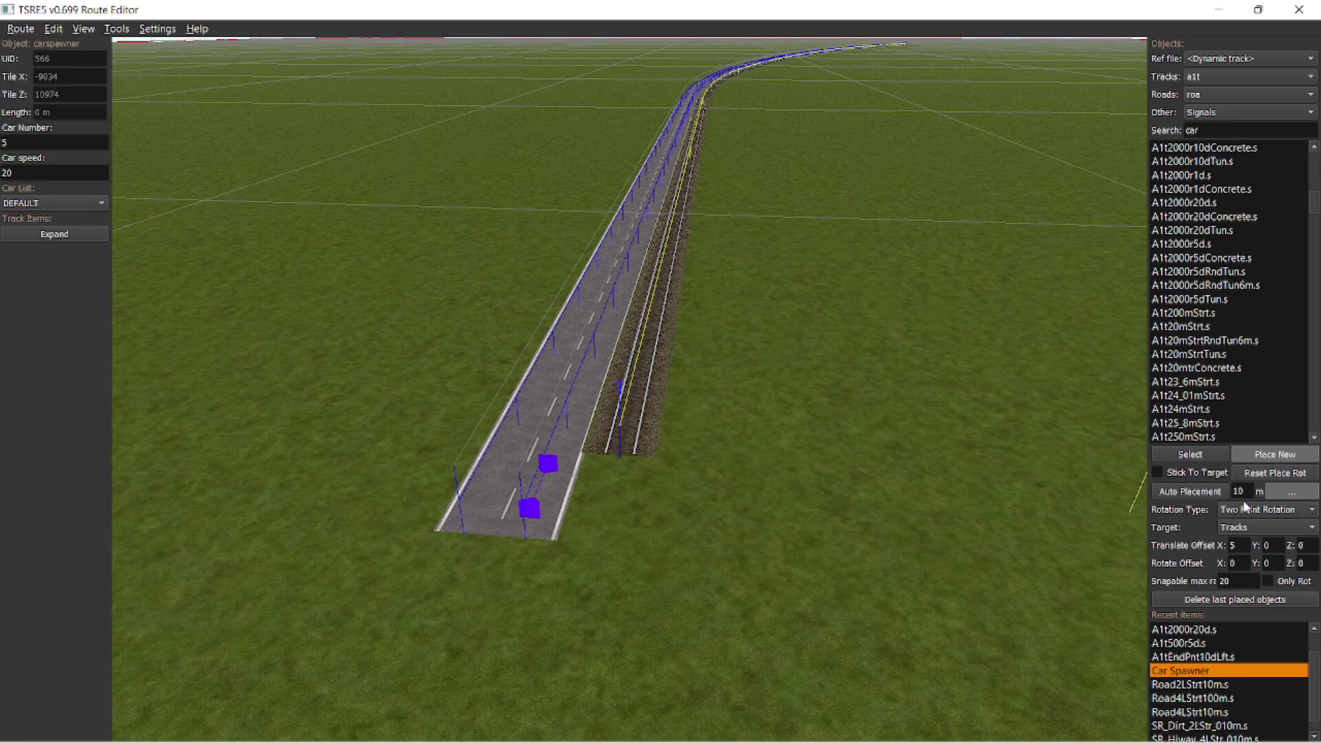
pyautogui.click(1165, 454)
pyautogui.moveTo(551, 424); pyautogui.dragTo(559, 419, button='right')
pyautogui.press('w')
pyautogui.scroll(8, 559, 419)
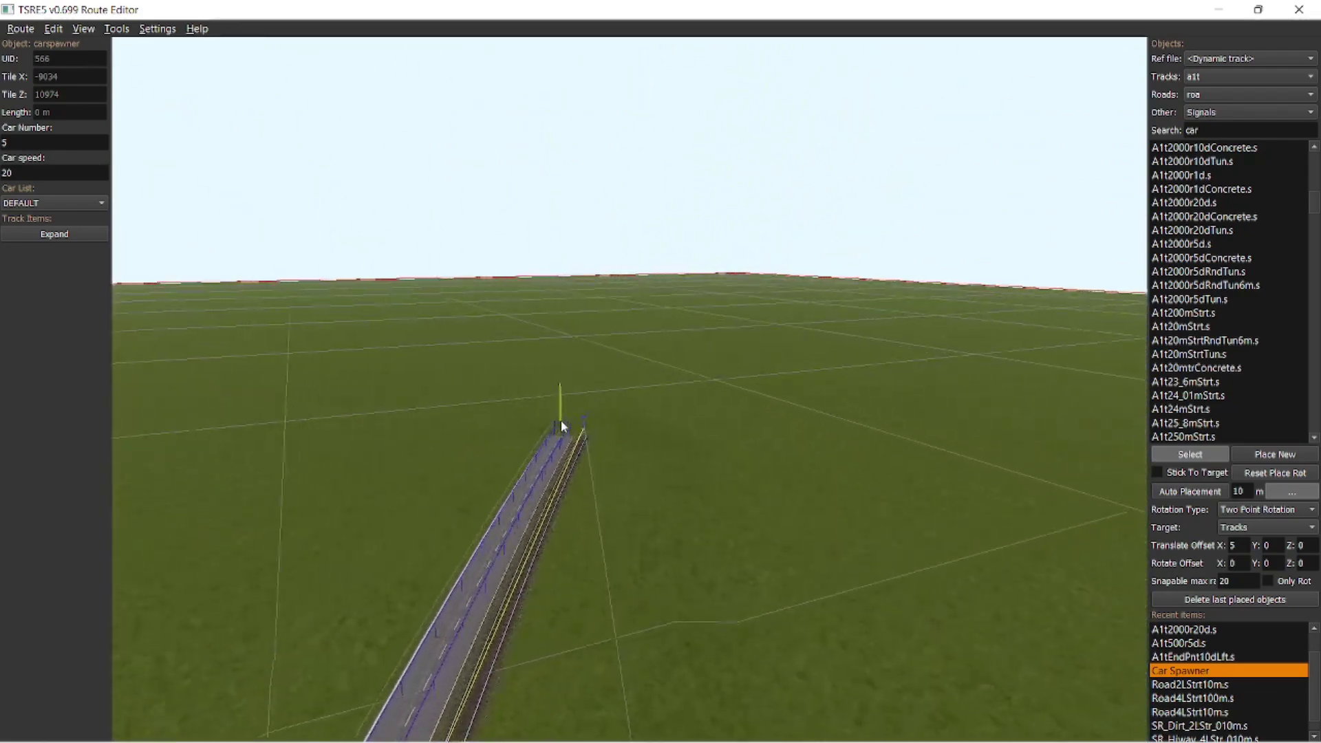
# Examine the spawned cars driving along the road by viewing it from both ends and along the curve.
pyautogui.moveTo(854, 435); pyautogui.dragTo(808, 477, button='right')
pyautogui.scroll(-6, 812, 487)
pyautogui.press('w')
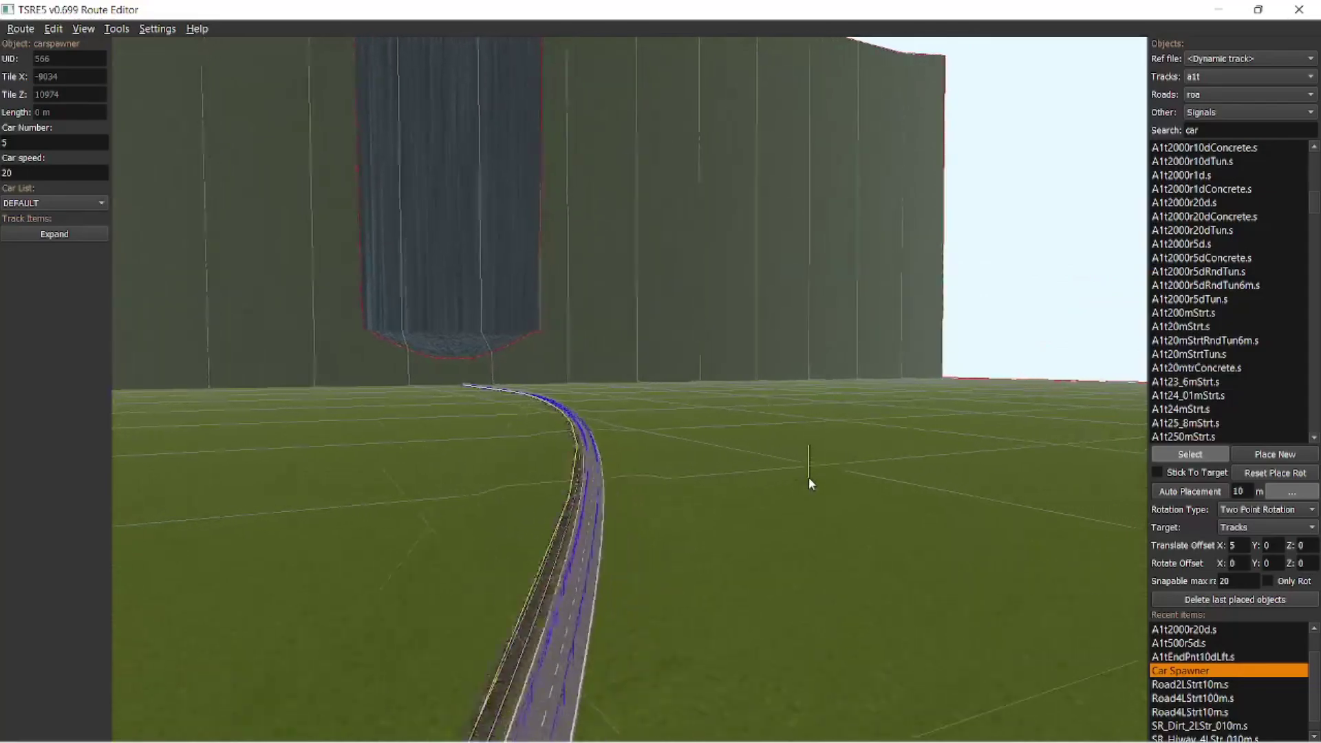
pyautogui.press('w')
pyautogui.moveTo(807, 477)
pyautogui.mouseDown(button='right')
pyautogui.moveTo(799, 485)
pyautogui.moveTo(849, 489)
pyautogui.moveTo(810, 489)
pyautogui.mouseUp(button='right')
pyautogui.press('s')
pyautogui.press('a')
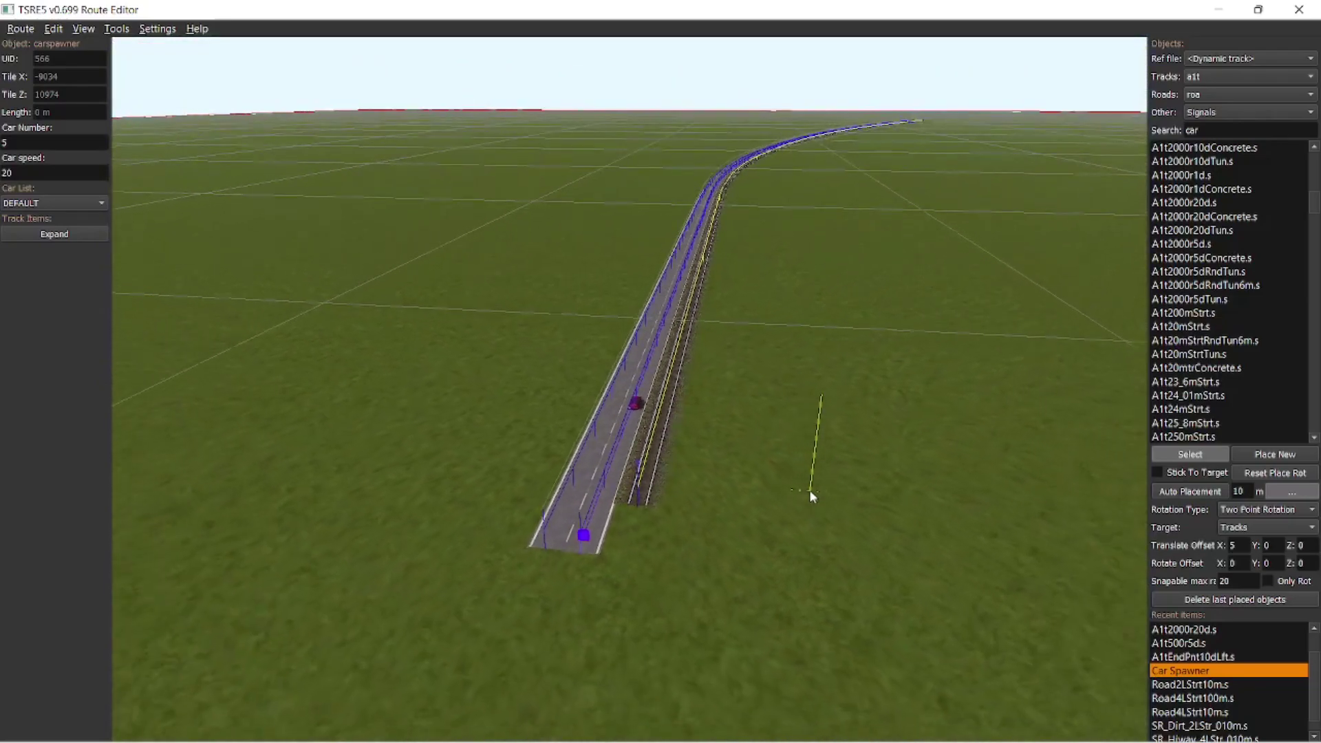
pyautogui.press('d')
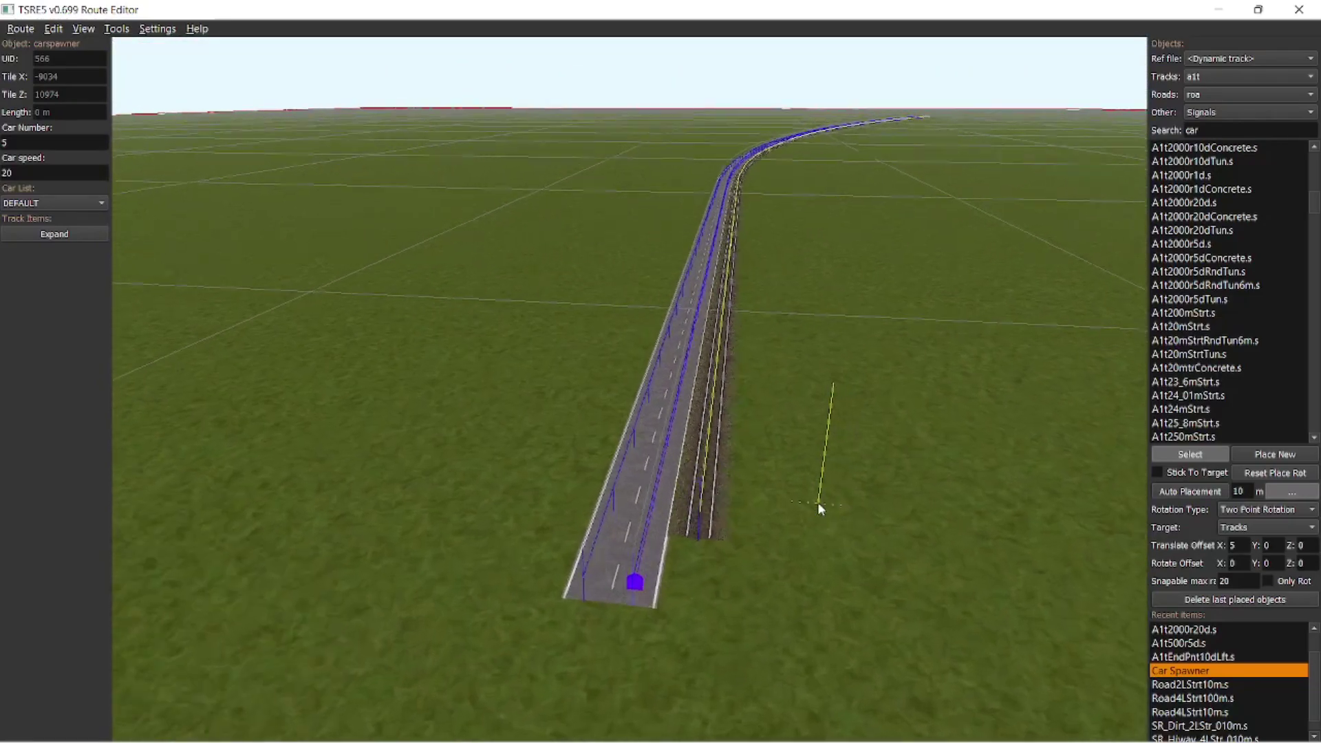
pyautogui.press('w')
pyautogui.moveTo(884, 485); pyautogui.dragTo(892, 475, button='right')
pyautogui.press('w')
pyautogui.press('w')
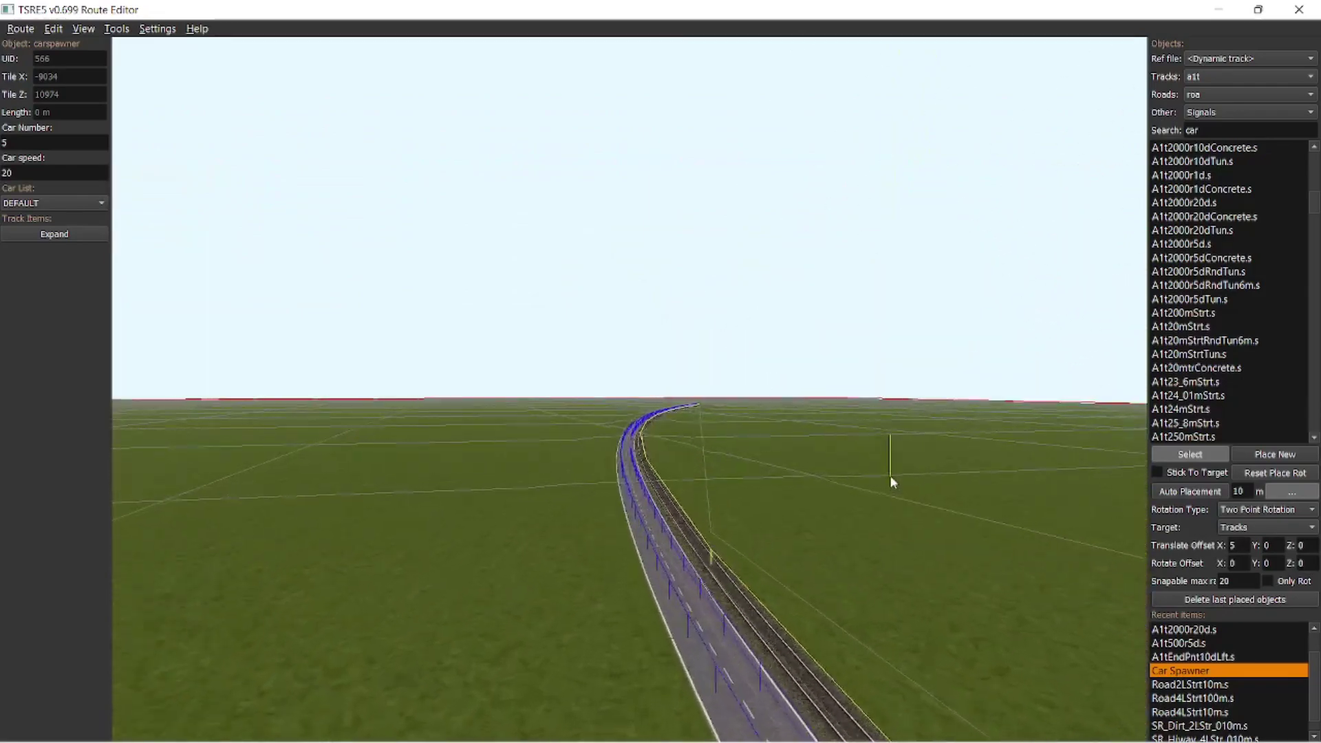
pyautogui.press('w')
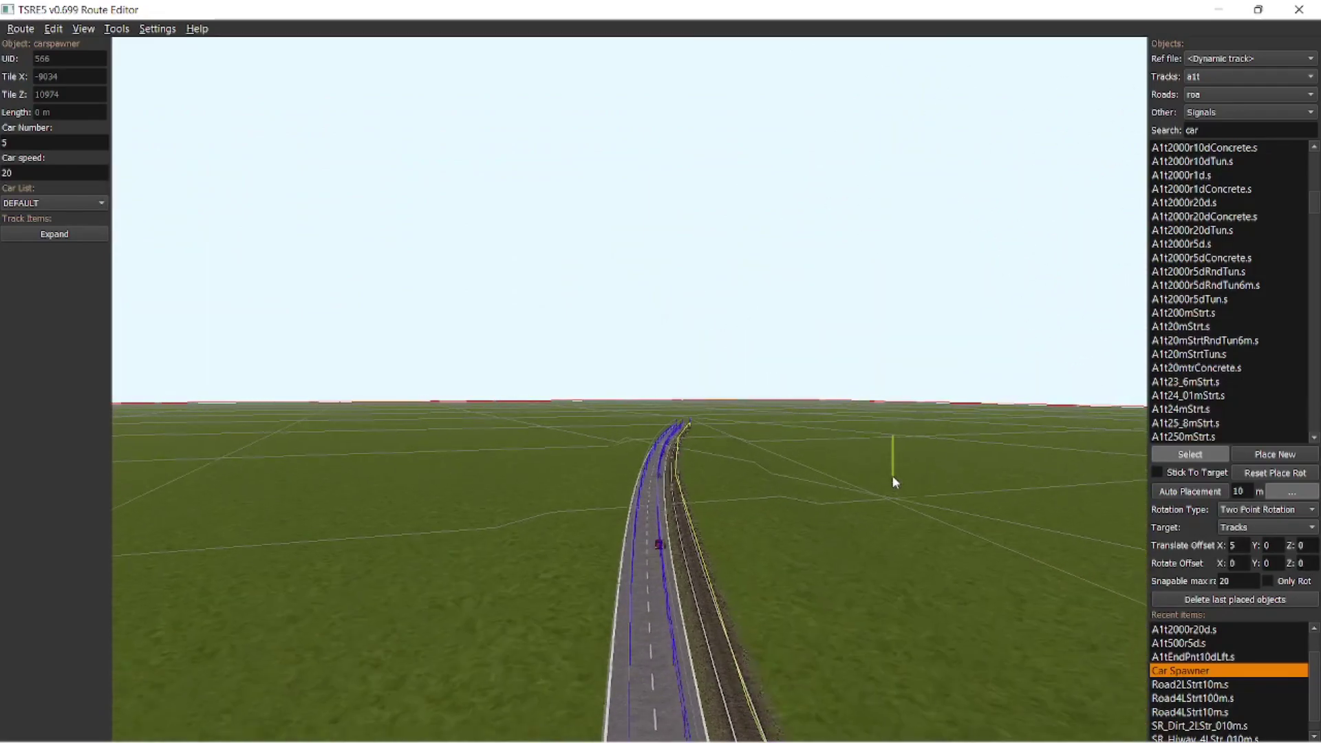
pyautogui.moveTo(892, 475); pyautogui.dragTo(923, 479, button='right')
pyautogui.press('s')
pyautogui.press('s')
pyautogui.press('w')
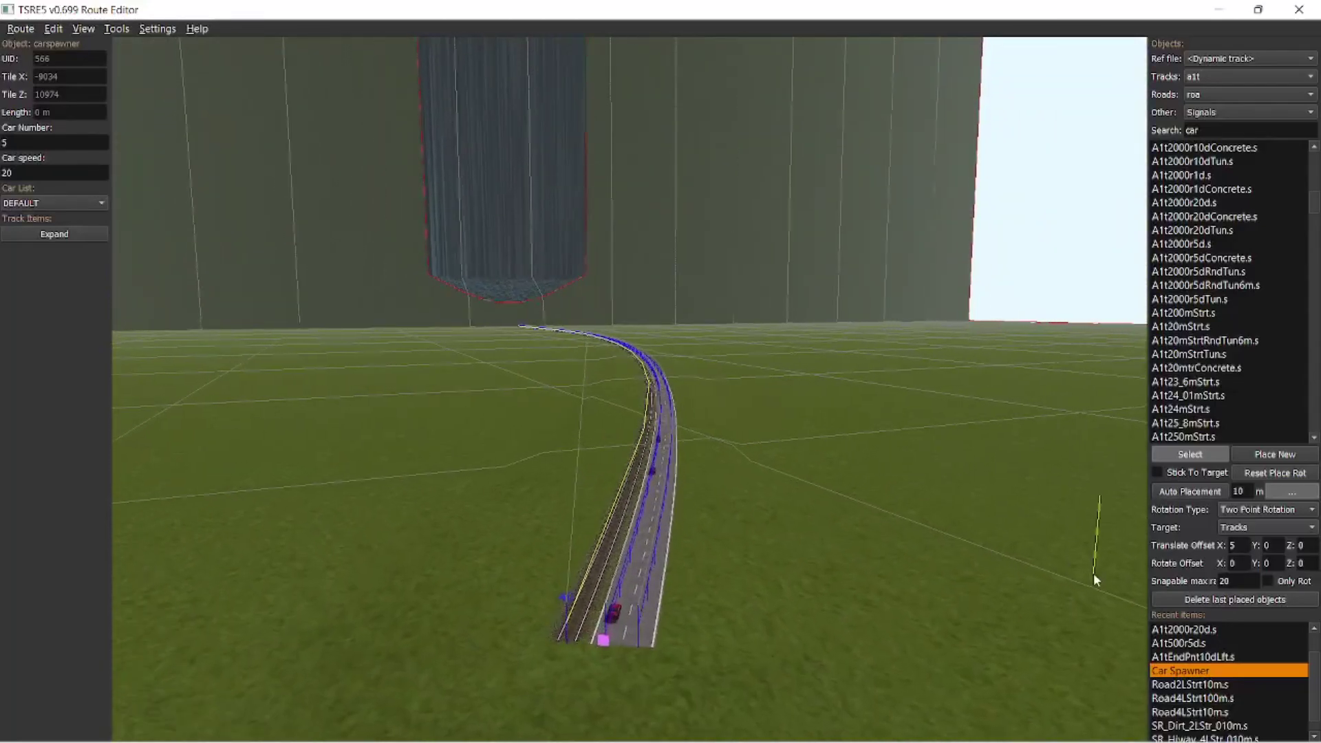
# Set the placement X translate offset to -15, try auto-placing along the track, and delete the last placed objects.
pyautogui.doubleClick(1244, 545)
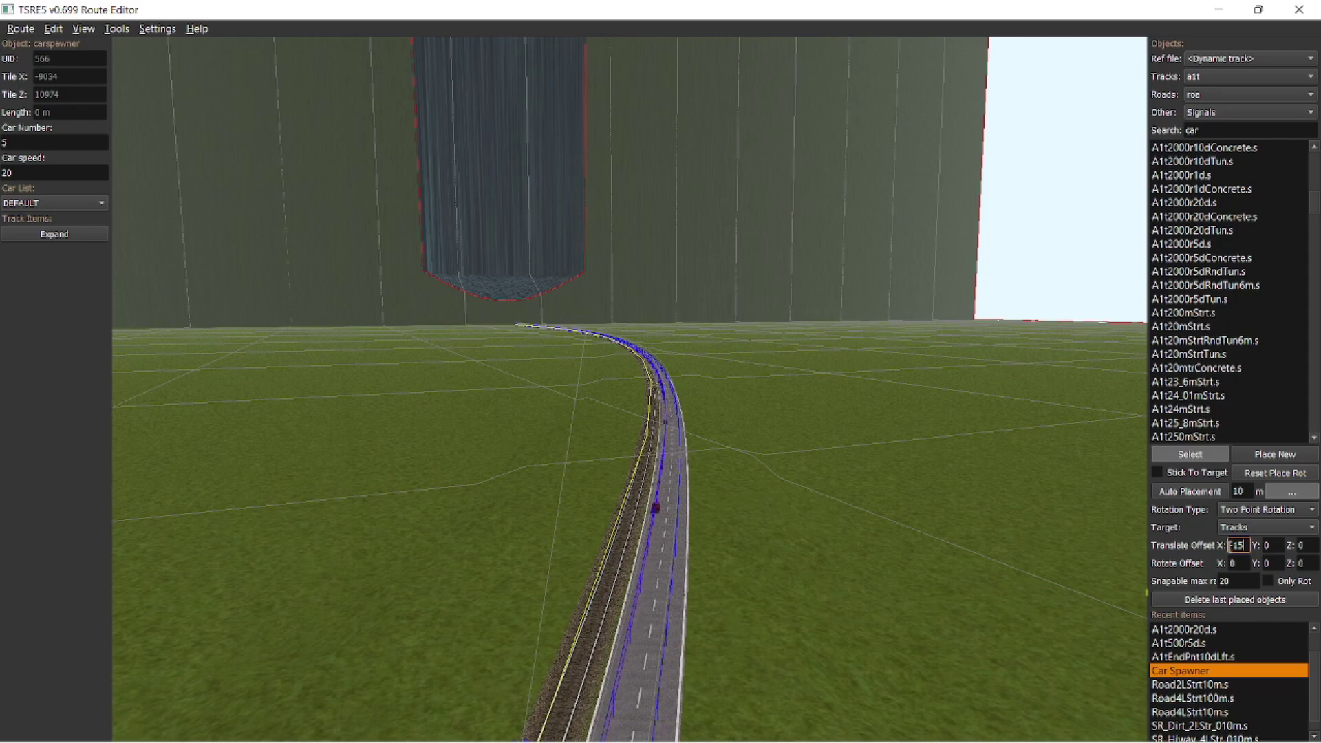
pyautogui.click(1187, 495)
pyautogui.moveTo(847, 444); pyautogui.dragTo(782, 466, button='right')
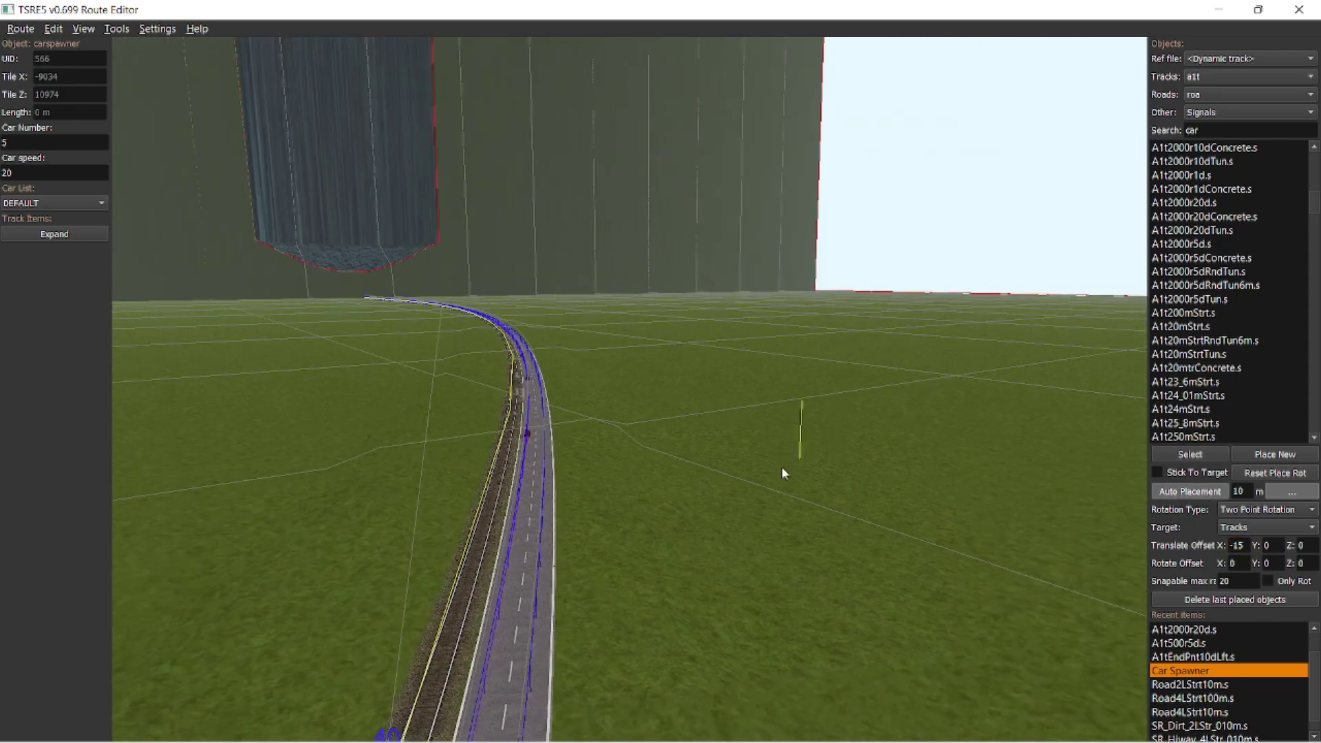
pyautogui.click(462, 602)
pyautogui.click(1196, 600)
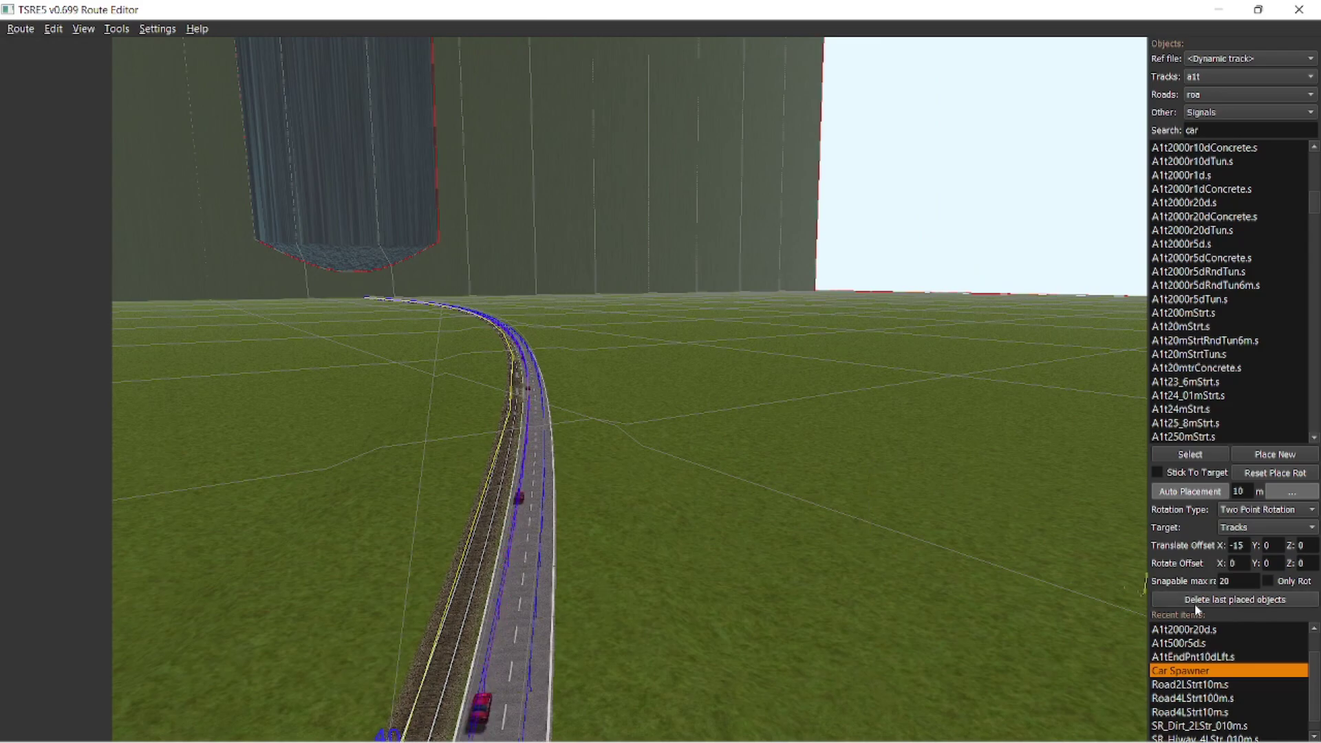
# Try auto-placing Road2LStrt10m.s along the track at an X translate offset of -15, and delete the placed pieces.
pyautogui.click(1217, 686)
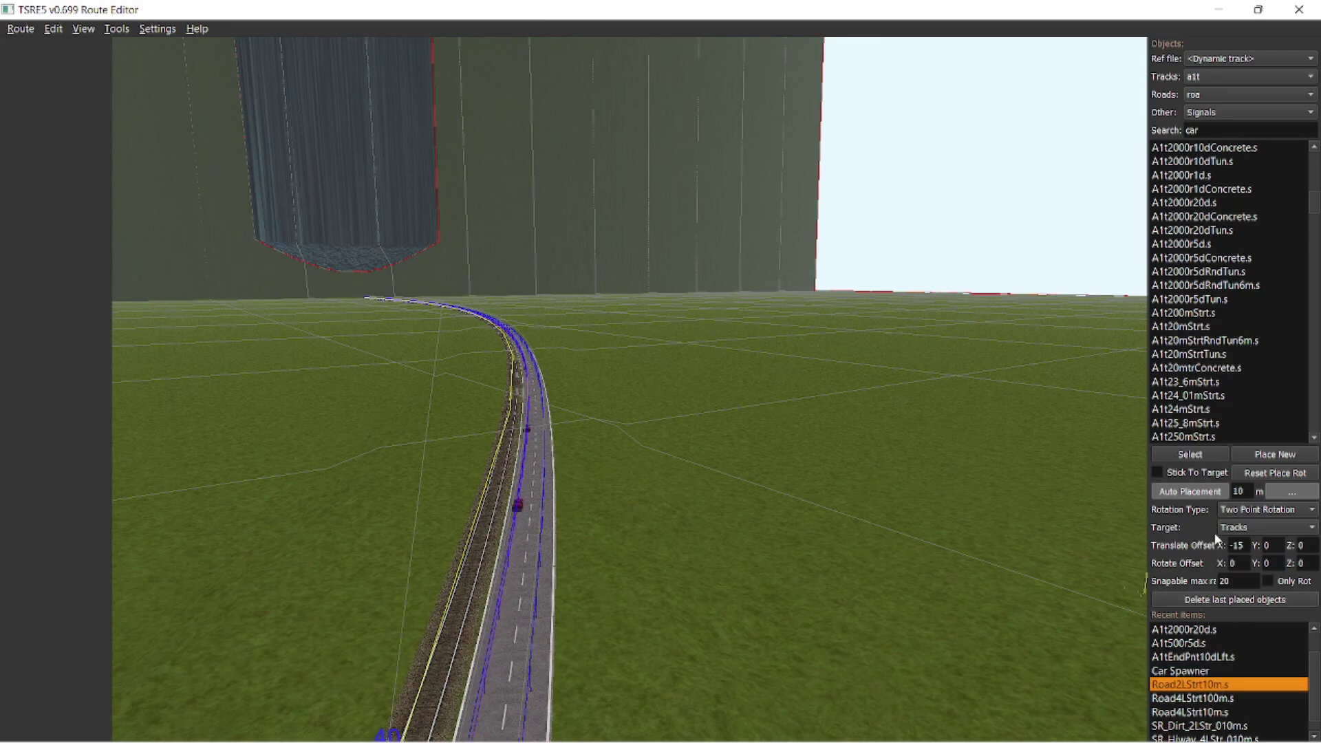
pyautogui.click(452, 657)
pyautogui.press('s')
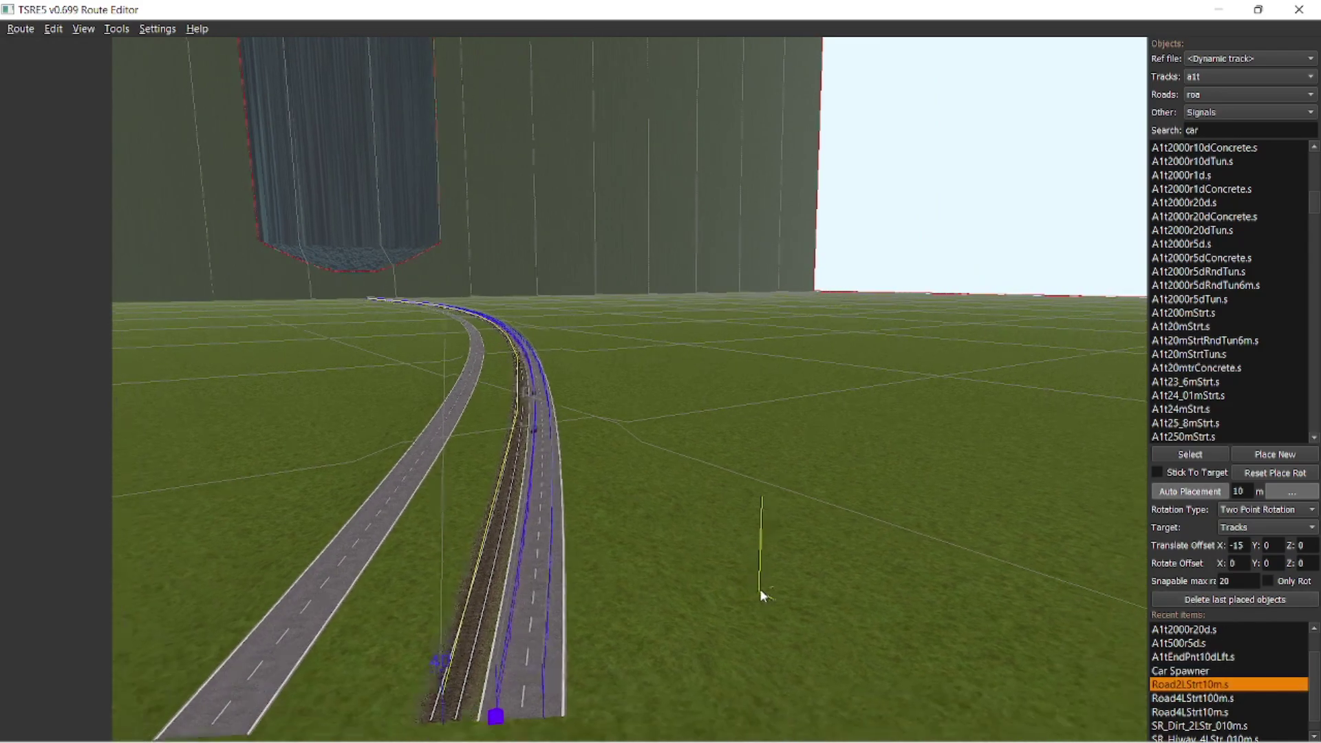
pyautogui.press('w')
pyautogui.moveTo(768, 584); pyautogui.dragTo(763, 584, button='right')
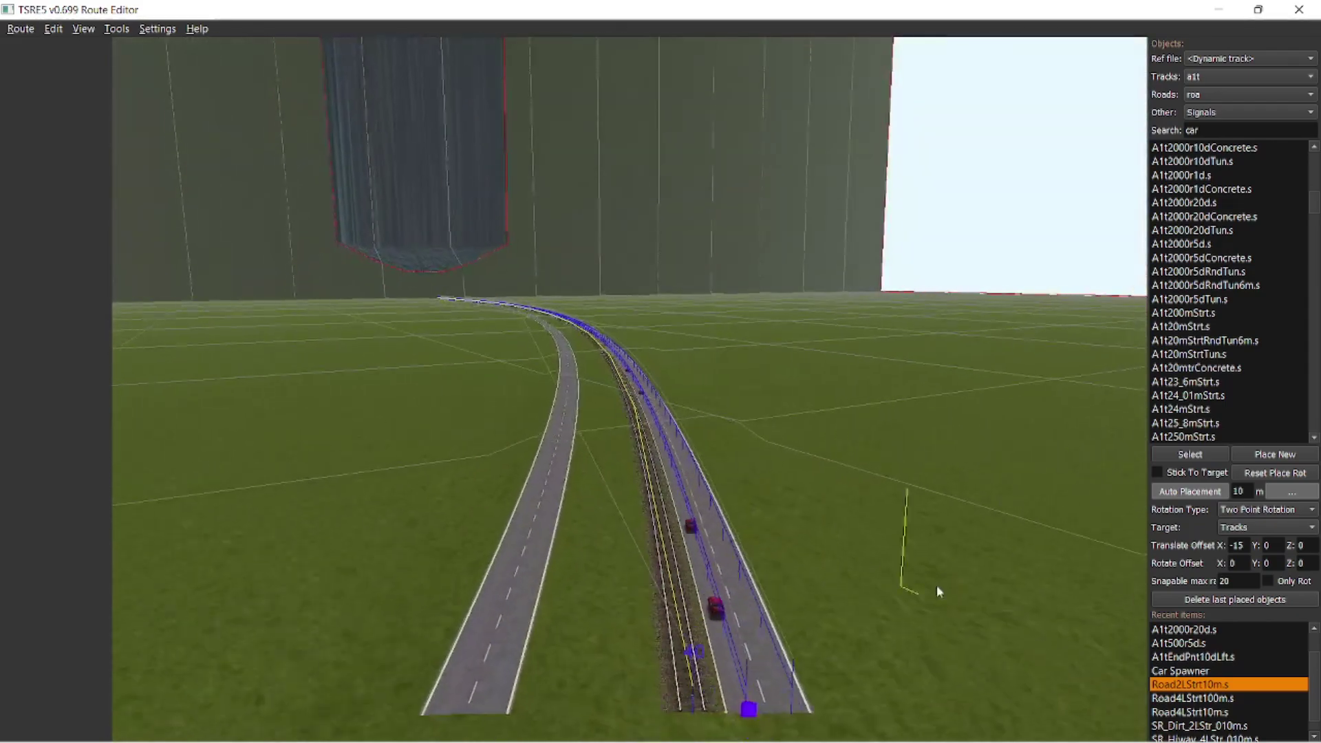
pyautogui.click(1222, 598)
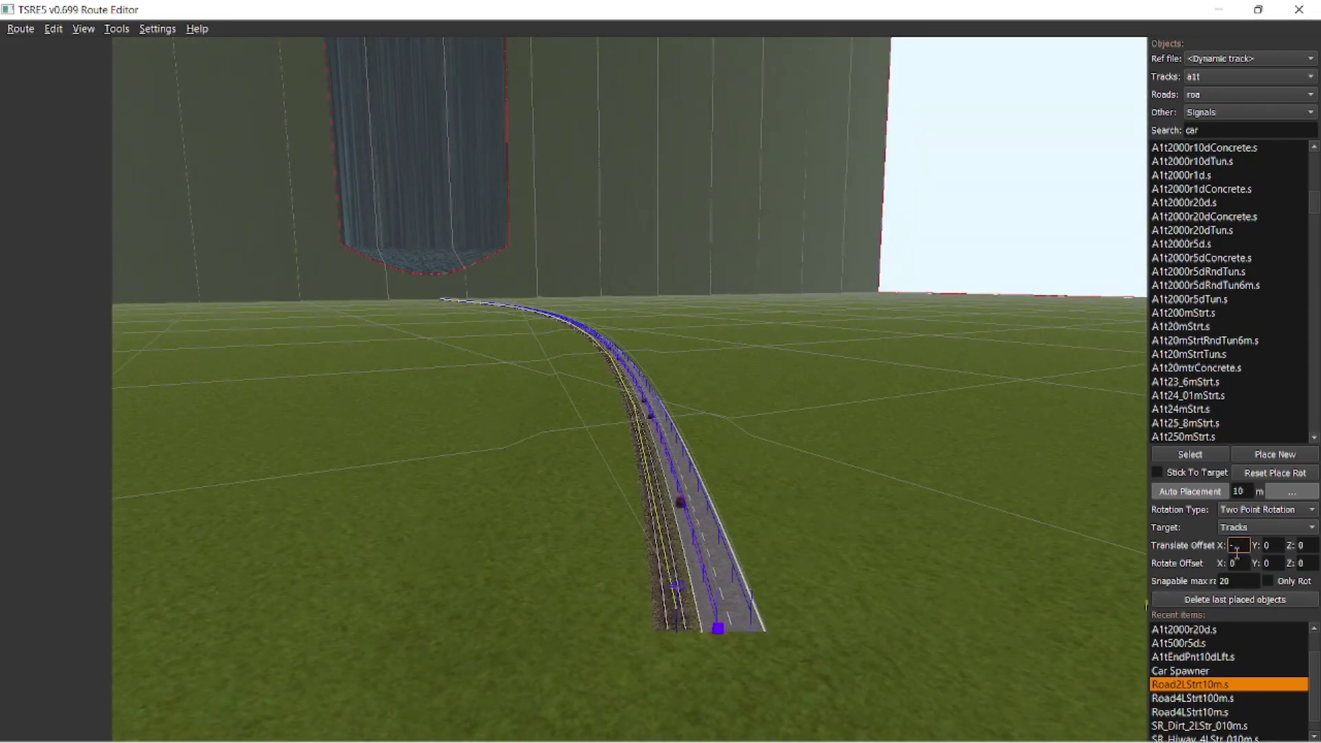
# Auto-place Road2LStrt10m.s along the opposite side of the track with an X translate offset of -50.
pyautogui.click(1196, 495)
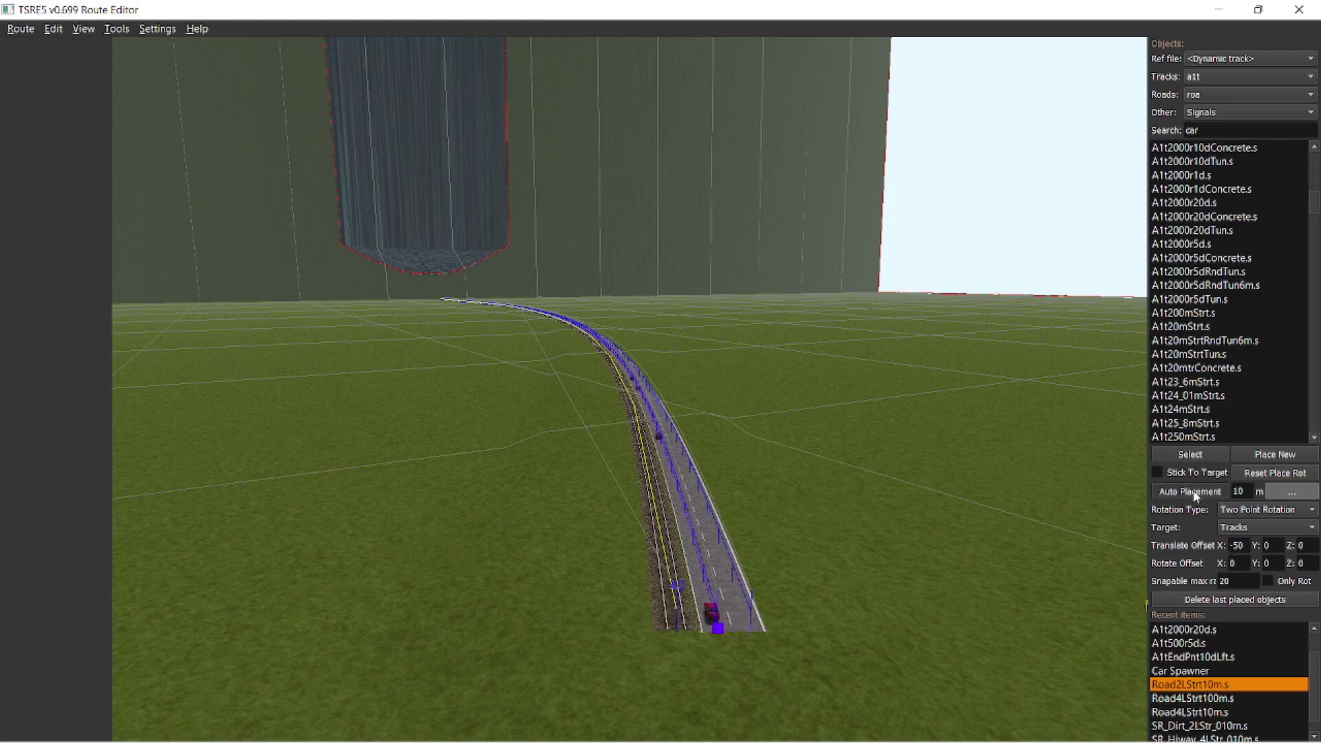
pyautogui.moveTo(815, 547); pyautogui.dragTo(966, 566, button='right')
pyautogui.press('s')
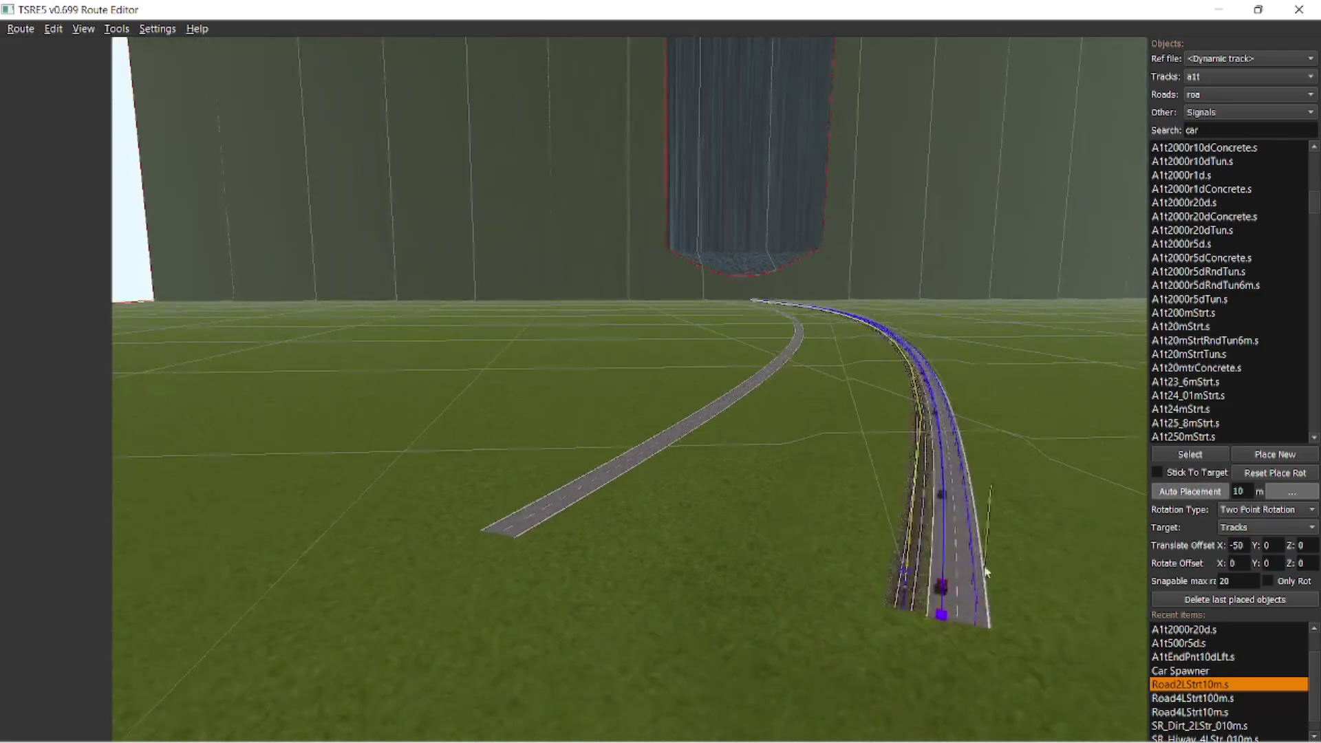
# Select all pieces of the new outlying road with Select Similar 3x3, starting from its near end piece.
pyautogui.click(1197, 461)
pyautogui.press('w')
pyautogui.moveTo(709, 538)
pyautogui.mouseDown(button='right')
pyautogui.moveTo(693, 560)
pyautogui.moveTo(700, 548)
pyautogui.mouseUp(button='right')
pyautogui.scroll(-5, 700, 552)
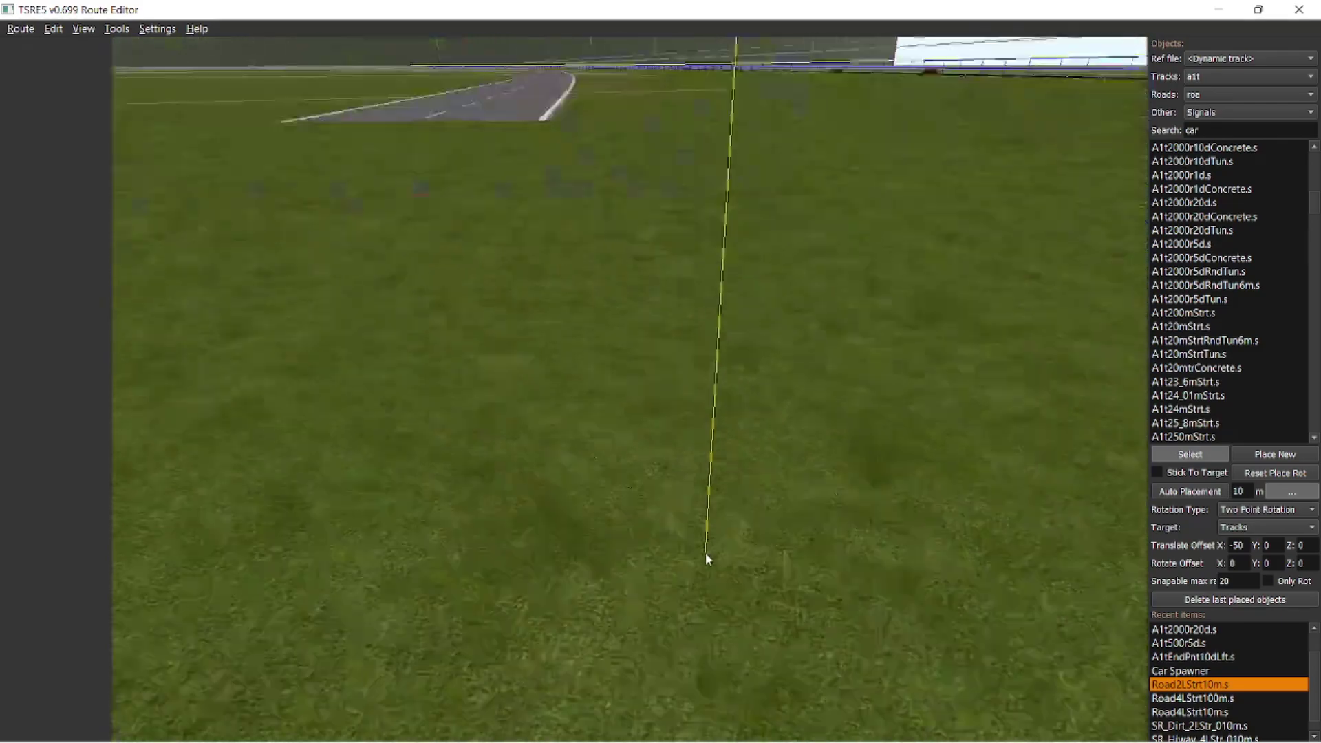
pyautogui.click(754, 340)
pyautogui.rightClick(754, 337)
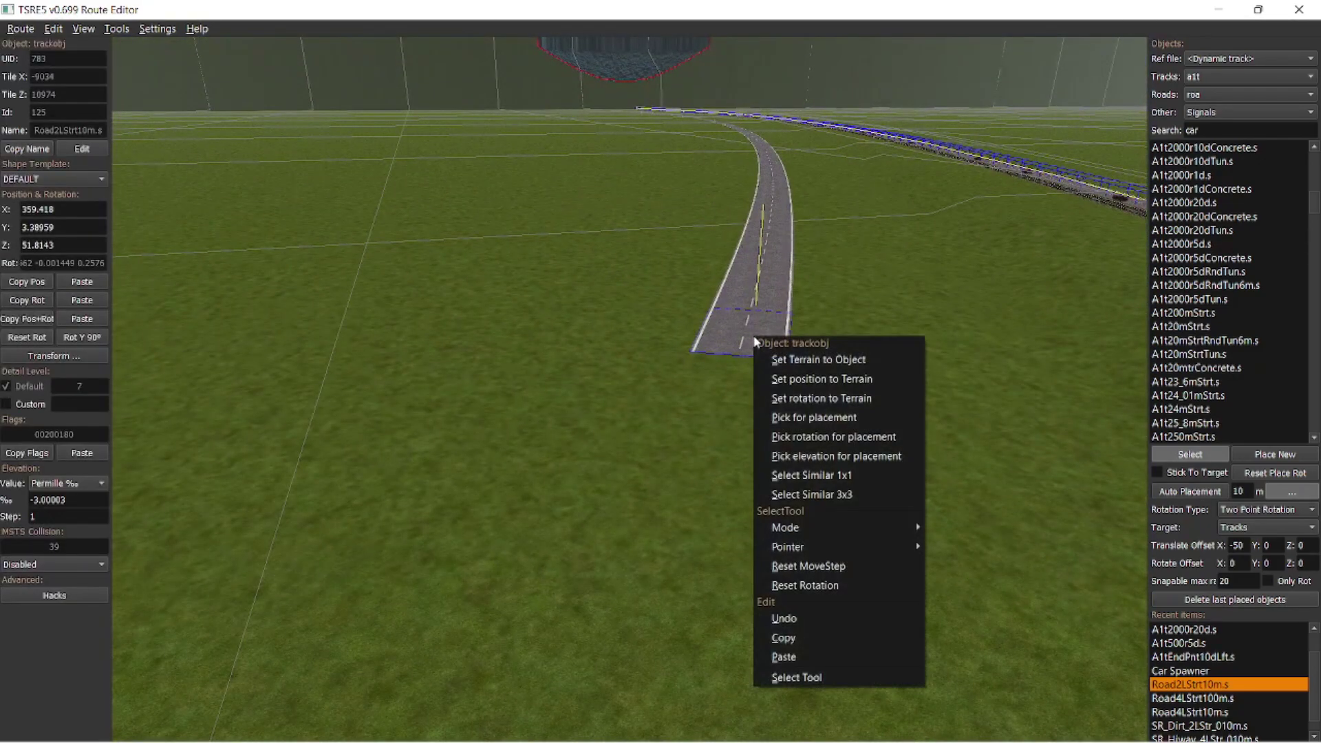
pyautogui.click(825, 494)
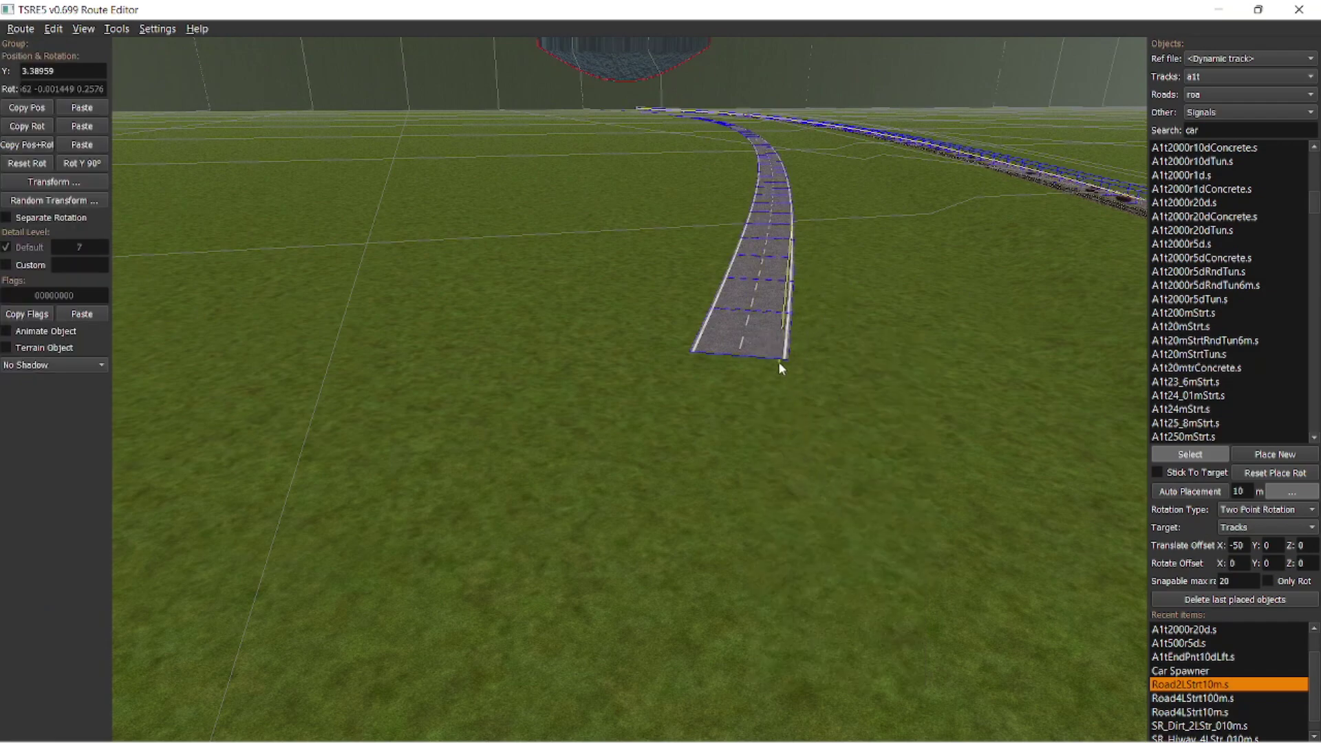
# Add the outlying road's pieces to the road database and reselect them with Select Similar 1x1.
pyautogui.click(1181, 457)
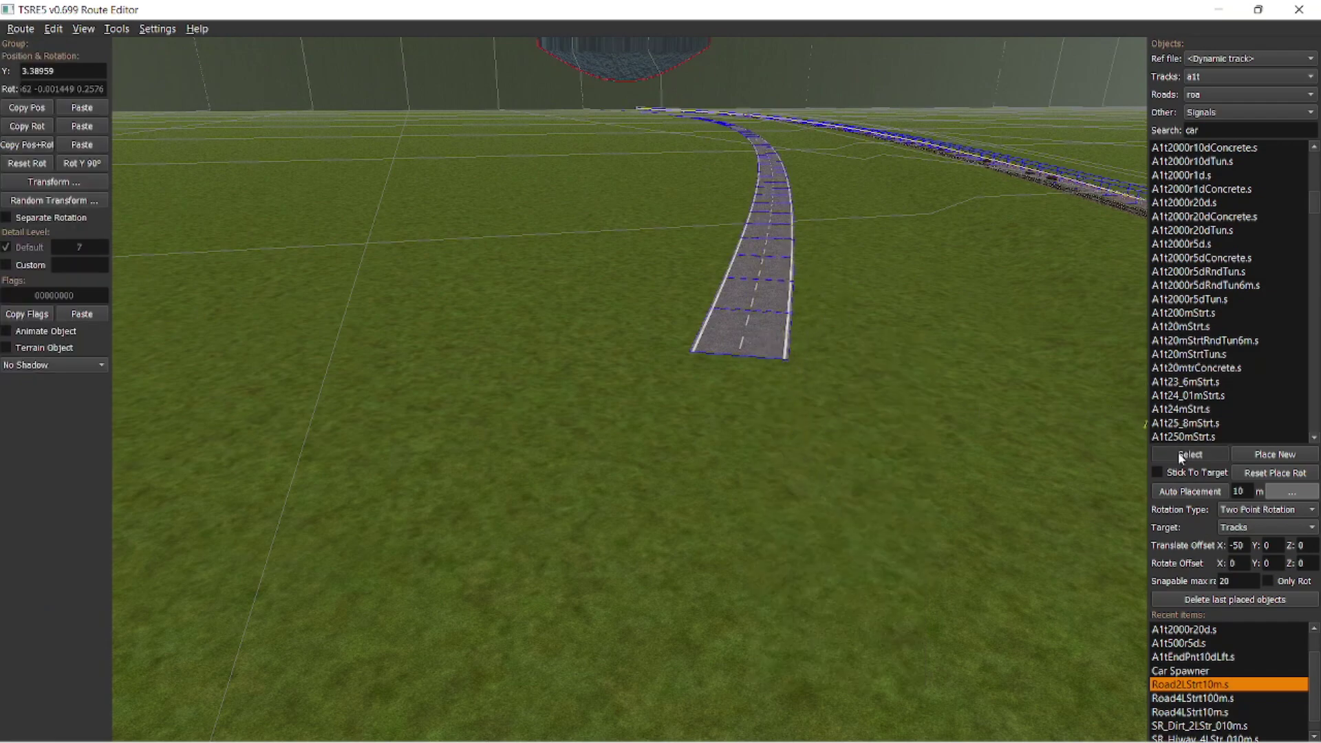
pyautogui.click(765, 308)
pyautogui.click(765, 308)
pyautogui.rightClick(761, 323)
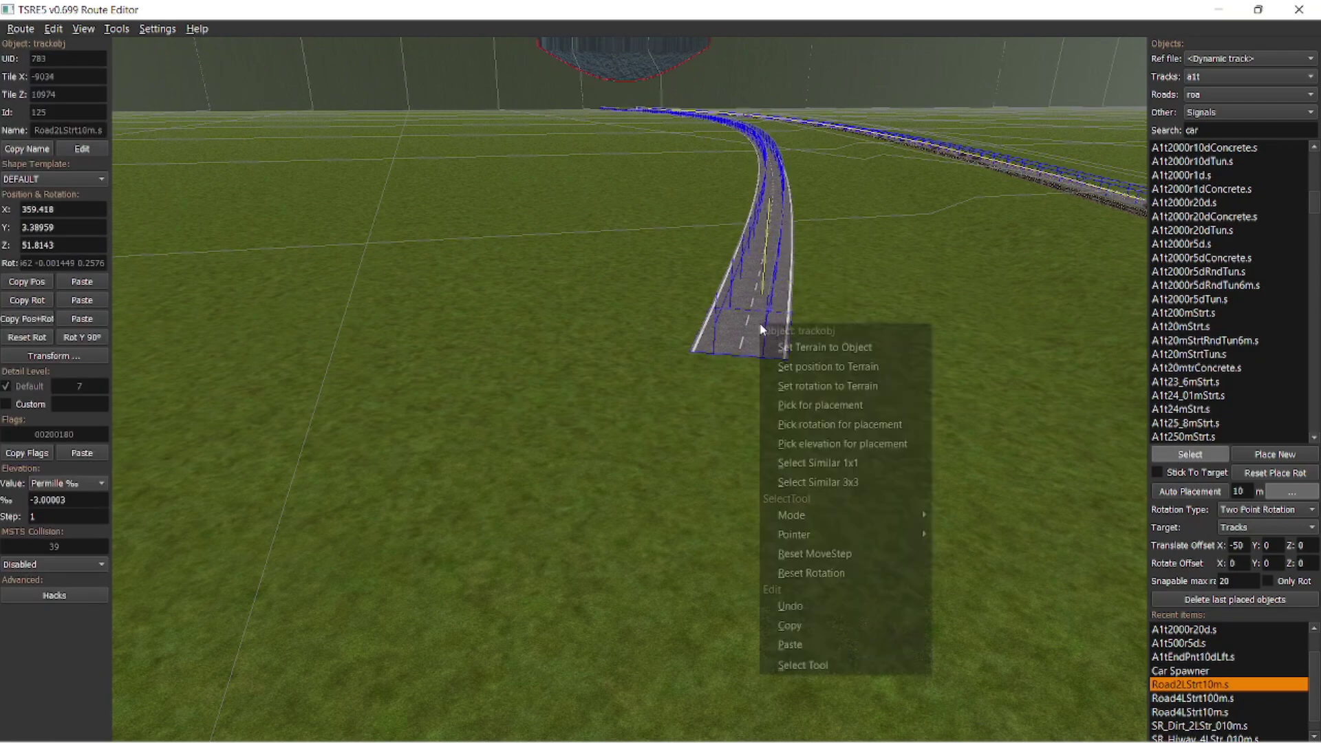
pyautogui.click(853, 463)
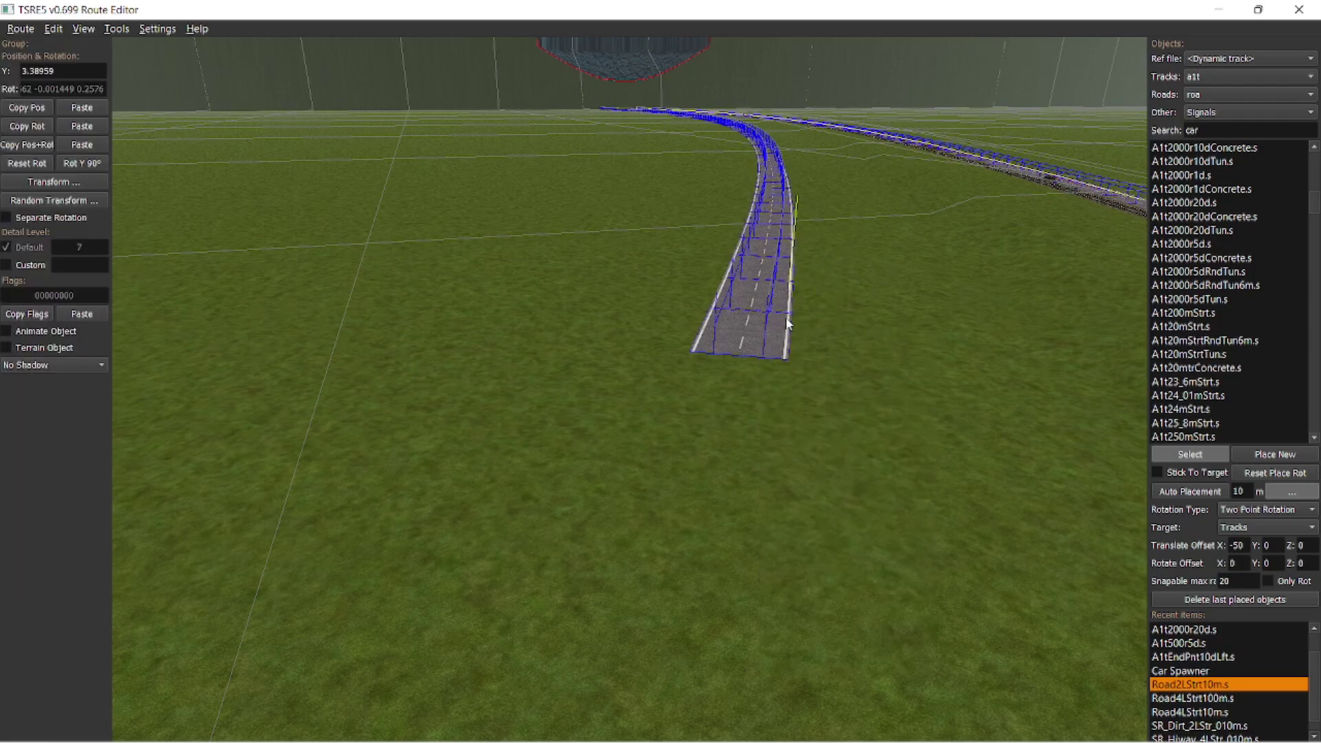
# Examine both roads and the track between them from the end of the road with the car spawner.
pyautogui.press('d')
pyautogui.moveTo(853, 358); pyautogui.dragTo(884, 364, button='right')
pyautogui.press('w')
pyautogui.press('w')
pyautogui.press('a')
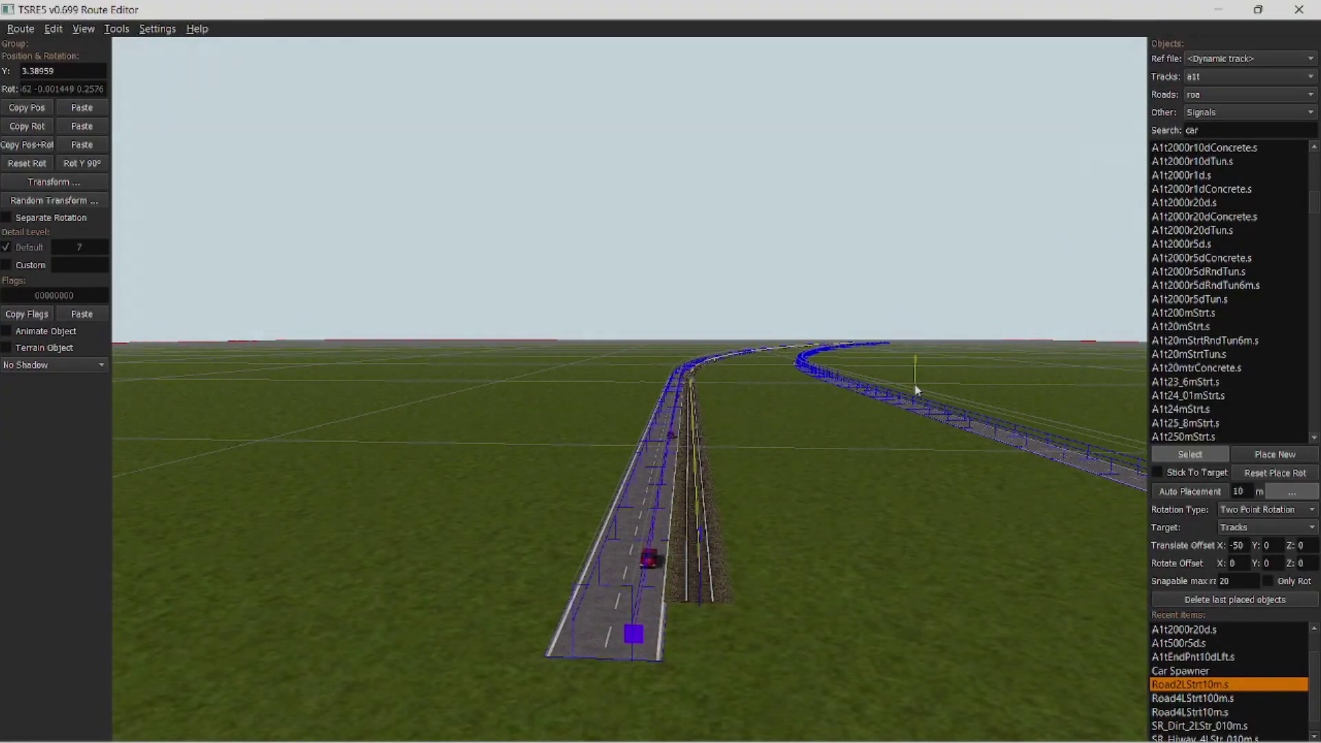